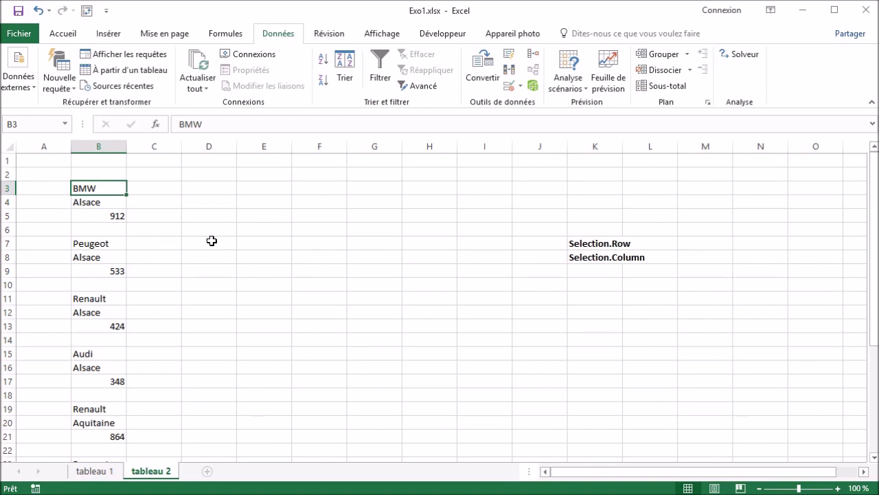
- Highlight the car list B3:B21 and target rows D3:F3 and D4:F4, then select B4 and show the Développeur tab
left_click_drag(101, 188, 86, 433)
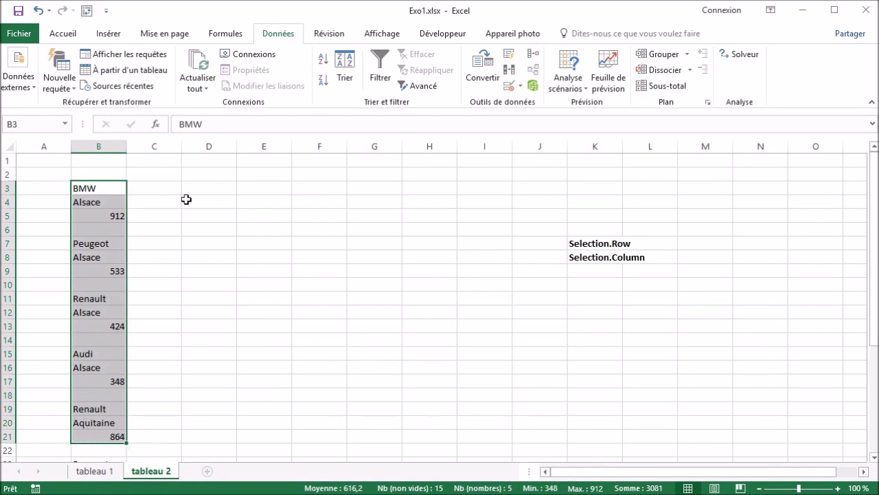
left_click_drag(217, 187, 320, 188)
left_click_drag(231, 202, 310, 203)
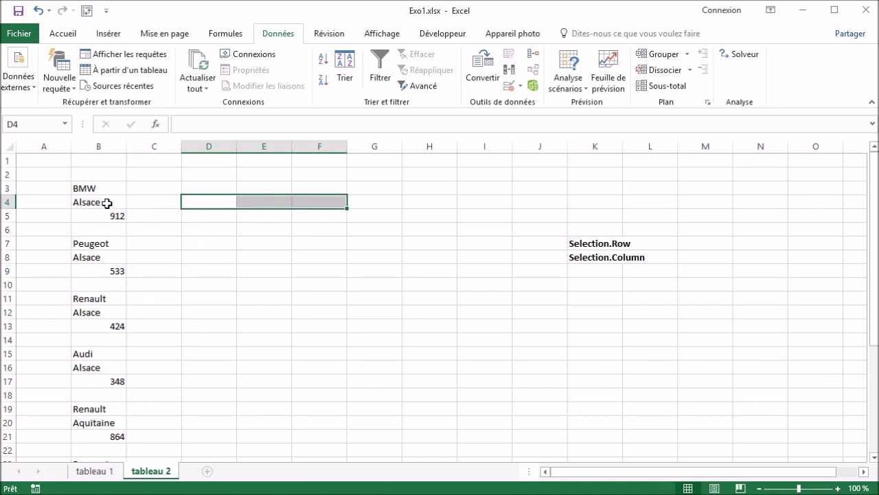
left_click(107, 203)
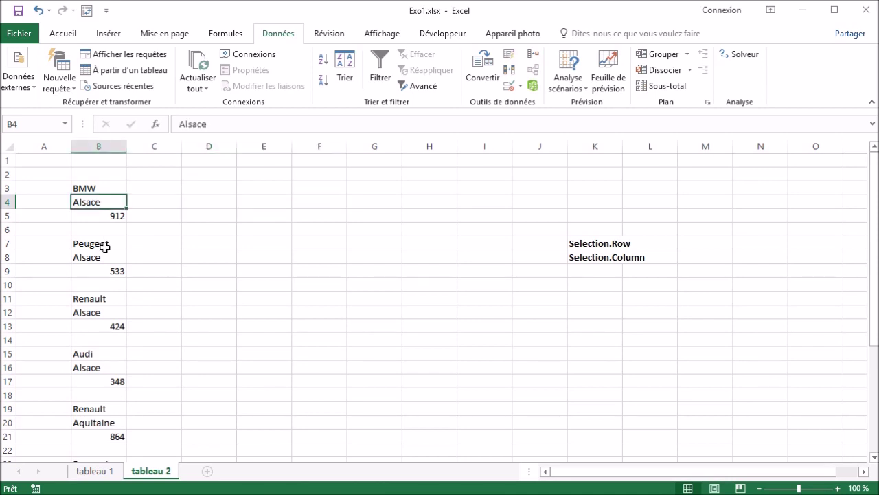
left_click(439, 36)
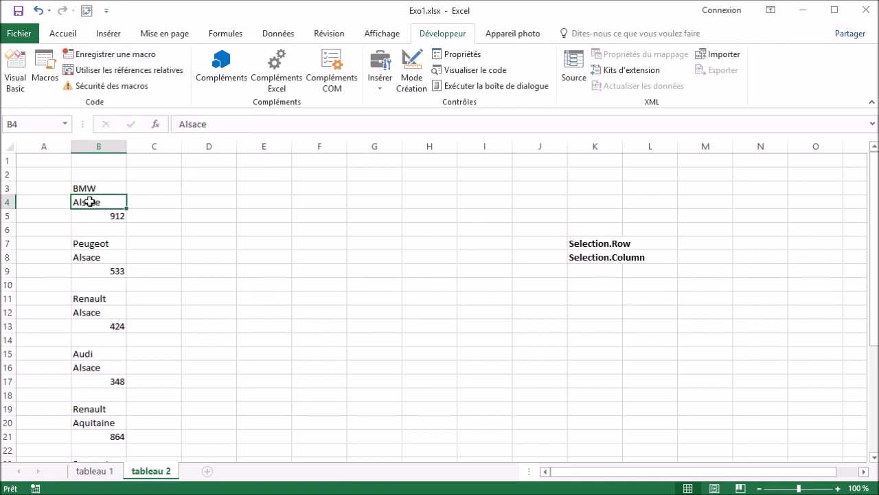
- Start recording a macro named Transpo2 with a Ctrl shortcut and select the BMW block
left_click(115, 55)
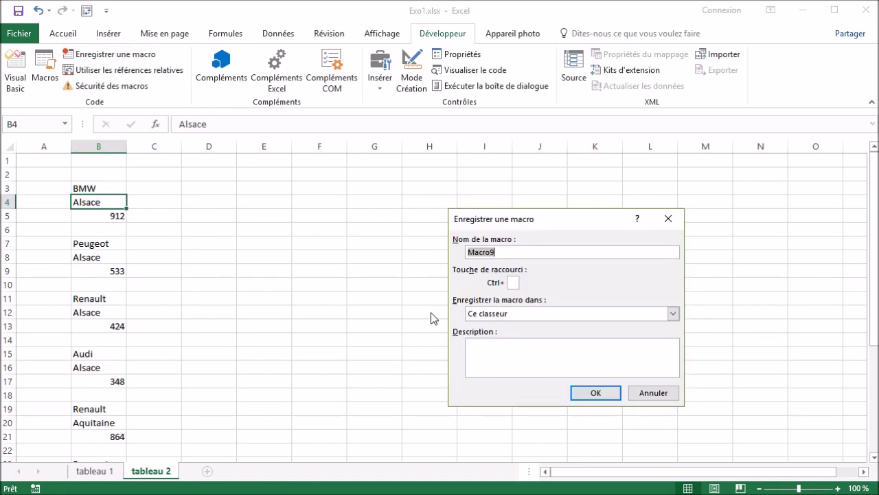
type("Transpo2")
left_click(513, 282)
type("k")
left_click(596, 393)
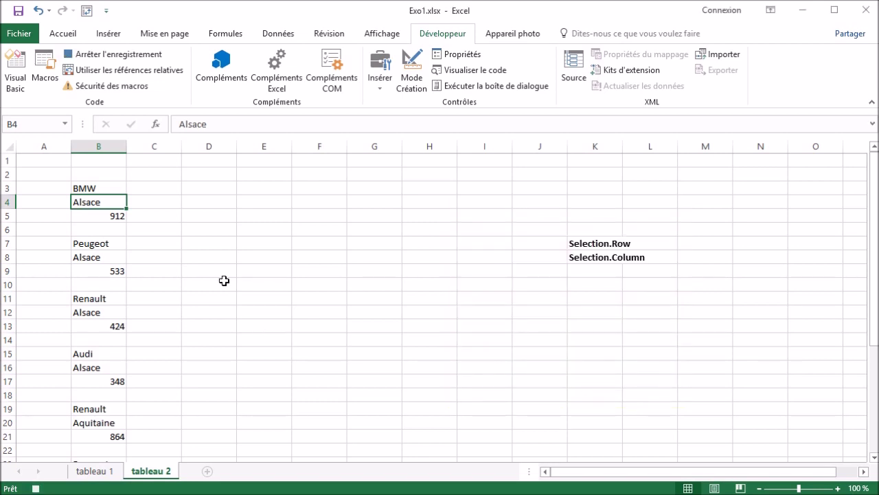
key("Up")
key("shift+Down")
key("shift+Down")
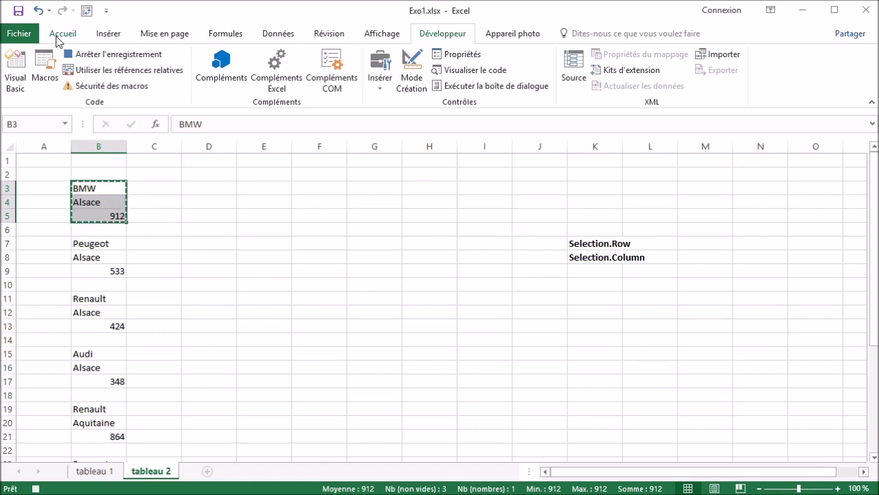
- Paste the block into D3 with Collage spécial set to Transposé, then select D8
left_click(60, 34)
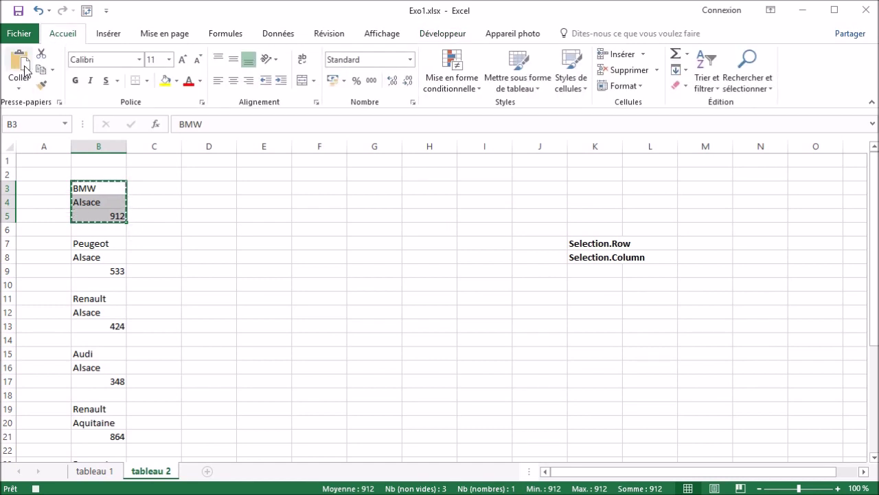
left_click(206, 190)
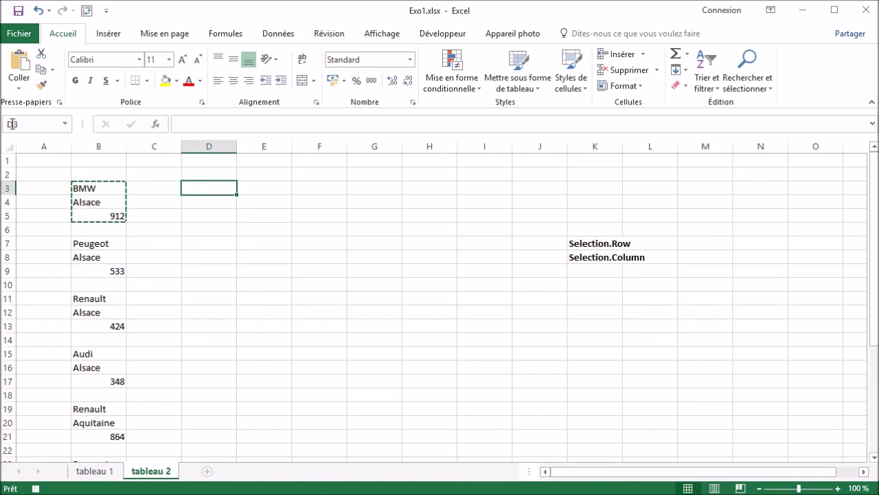
left_click(19, 90)
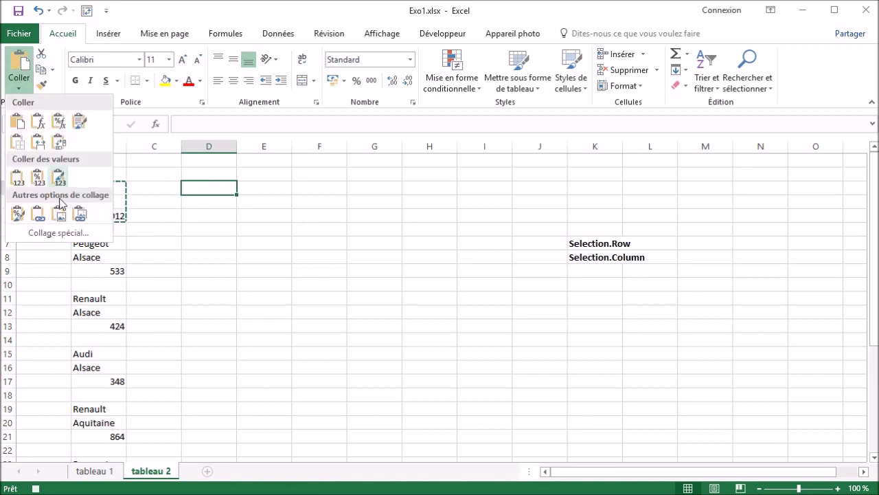
left_click(69, 234)
left_click(596, 384)
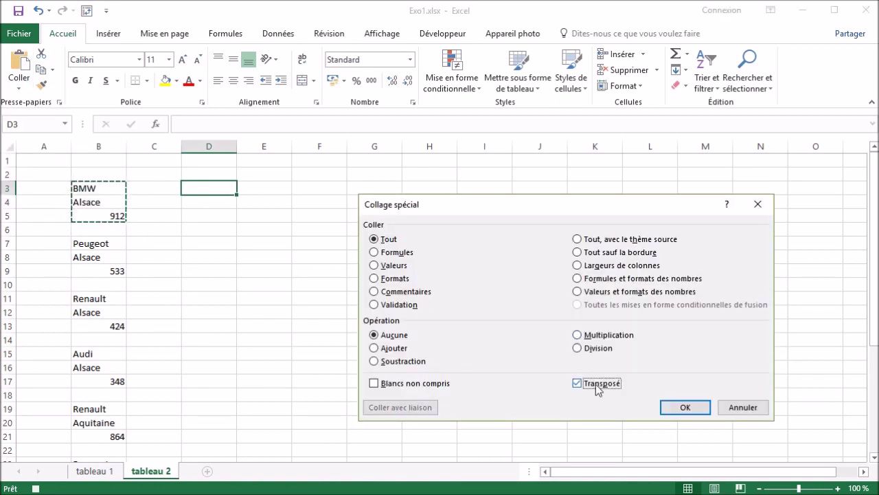
left_click(685, 408)
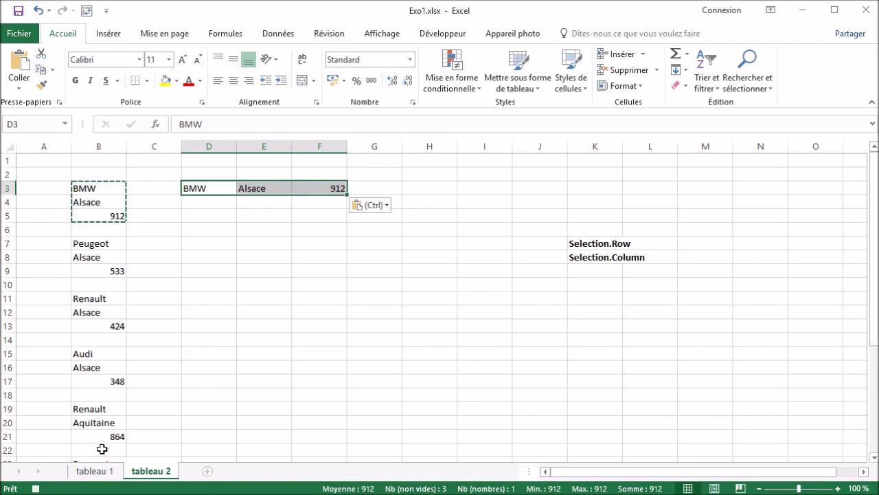
left_click(189, 257)
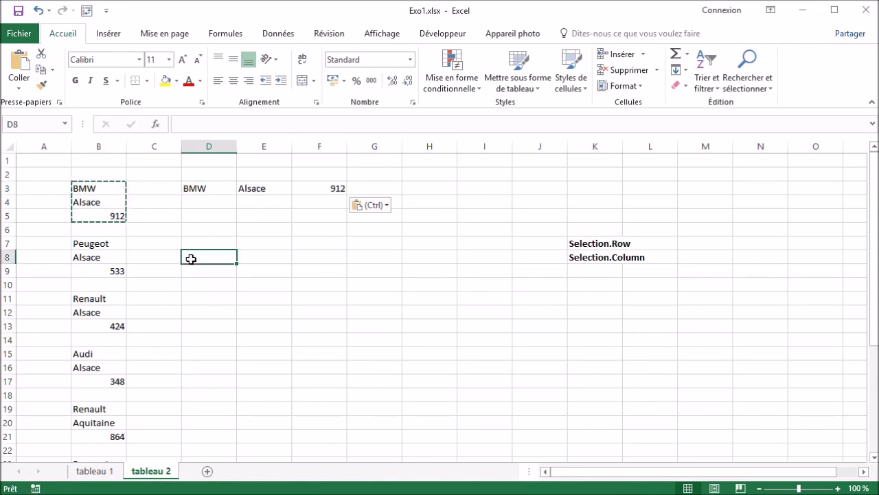
left_click(443, 34)
- Edit Transpo2's paste target to Range("D" & Selection.Row) in the VBA editor and return to the sheet
left_click(43, 71)
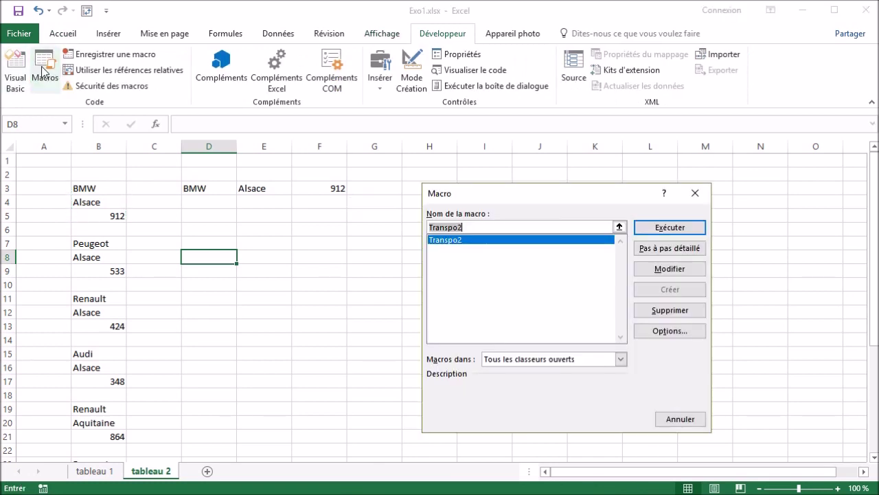
left_click(667, 270)
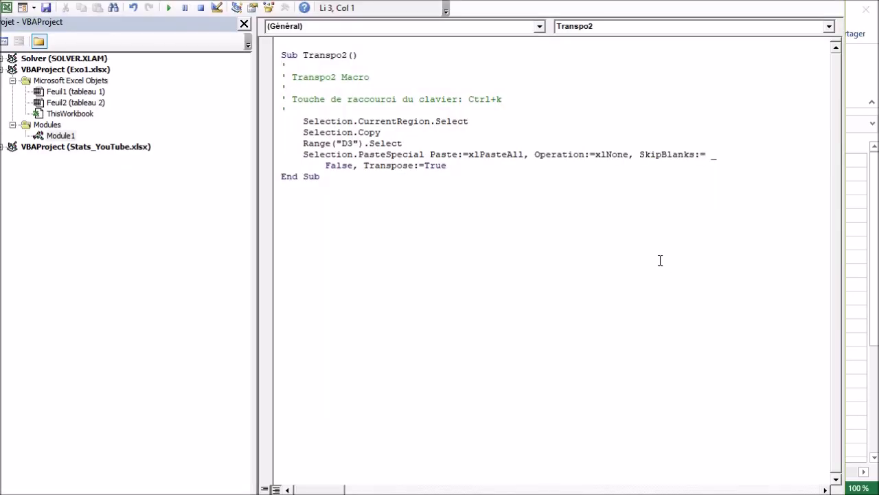
left_click(354, 143)
key("Delete")
key("Right")
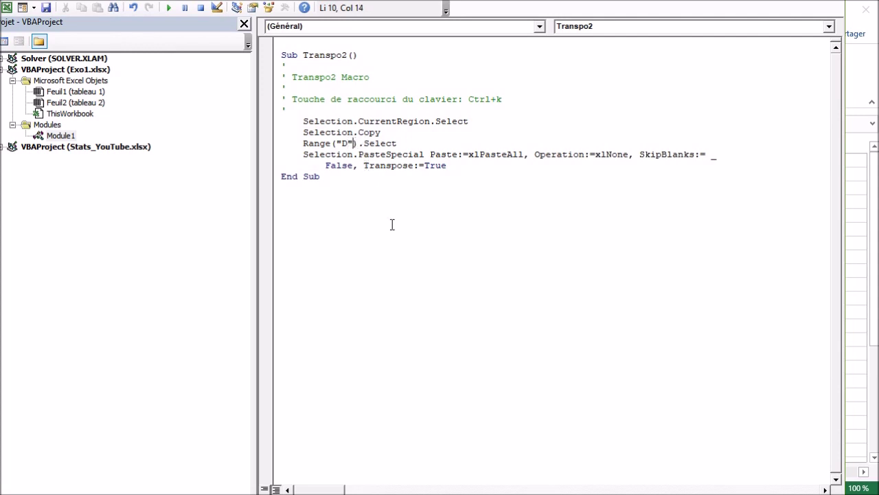
type("& ")
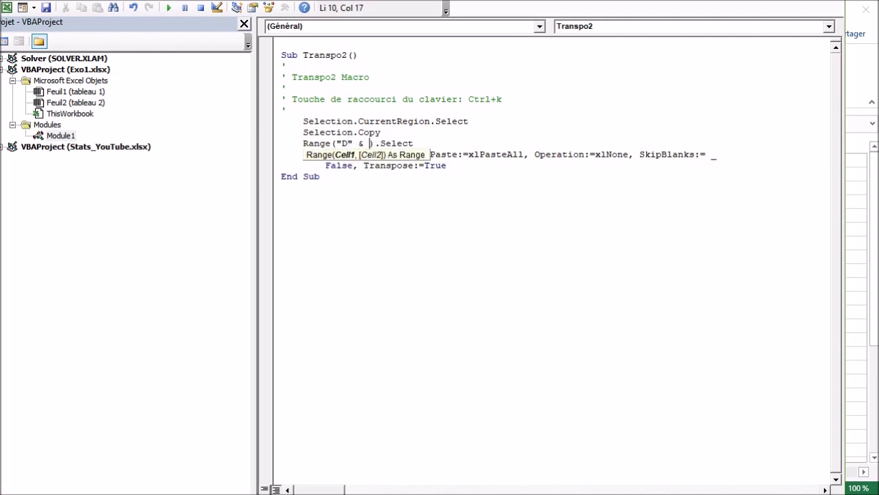
type("Select")
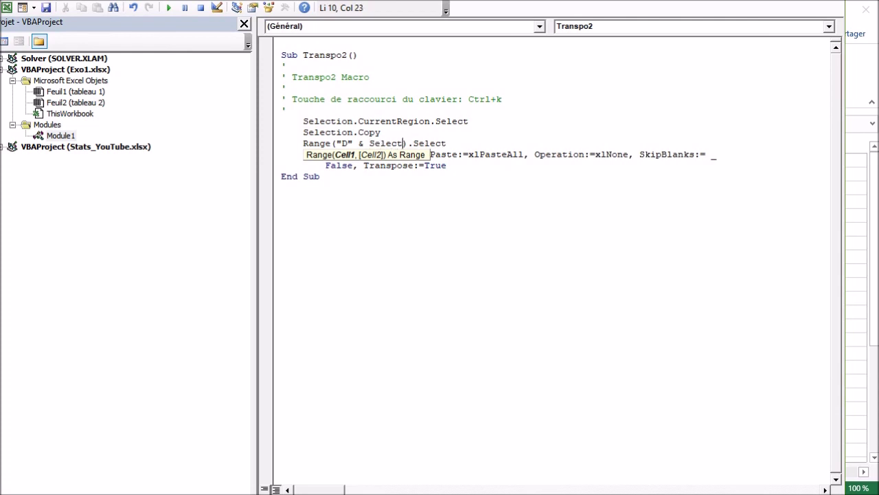
type("ion.r")
type("ox")
key("BackSpace")
type("w")
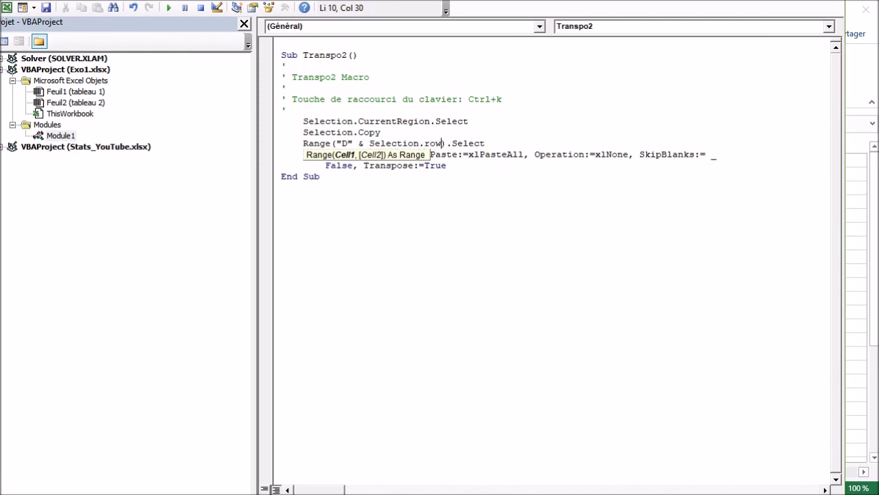
left_click(473, 175)
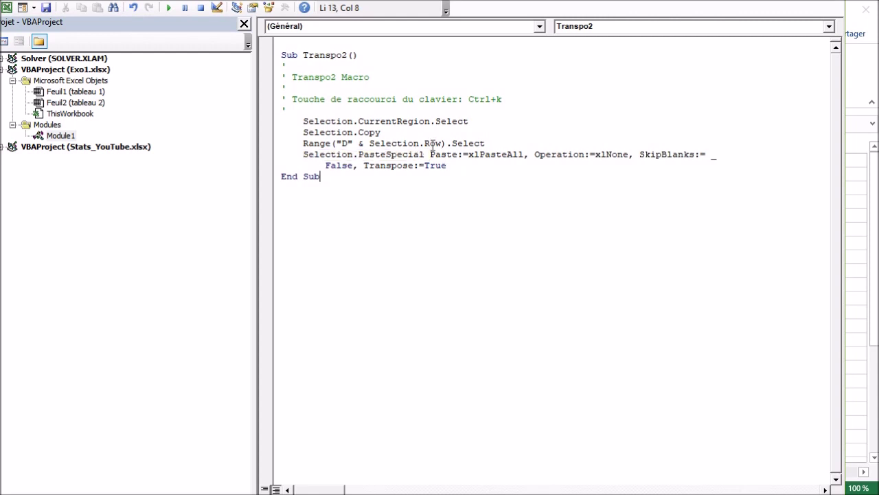
key("alt+F11")
- Run Transpo2 on the Peugeot and Renault blocks, filling D7:F7 and D11:F11
left_click(116, 271)
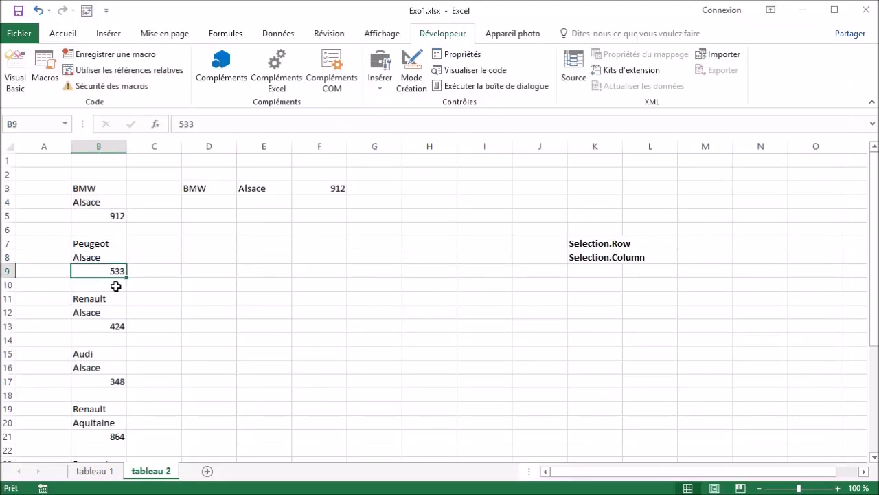
key("ctrl+q")
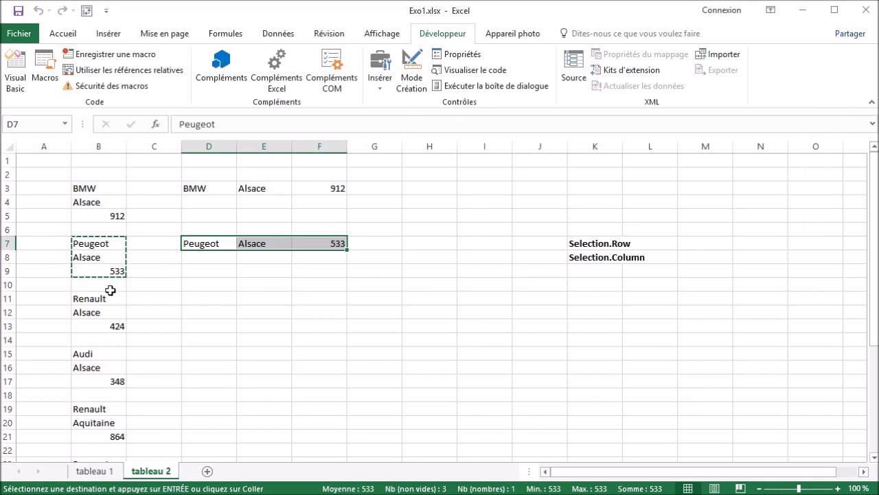
left_click(111, 297)
key("ctrl+q")
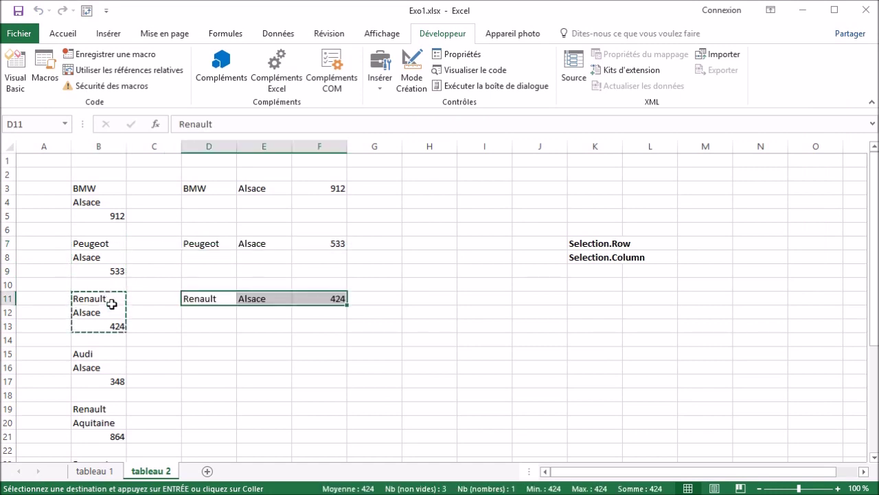
left_click(168, 327)
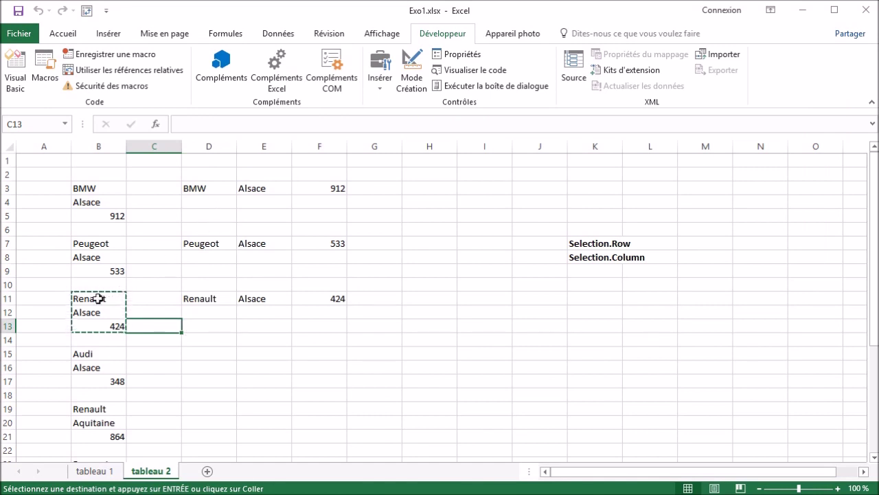
- Select the transposed results D3:F12 and the blank rows between them to inspect
left_click(83, 369)
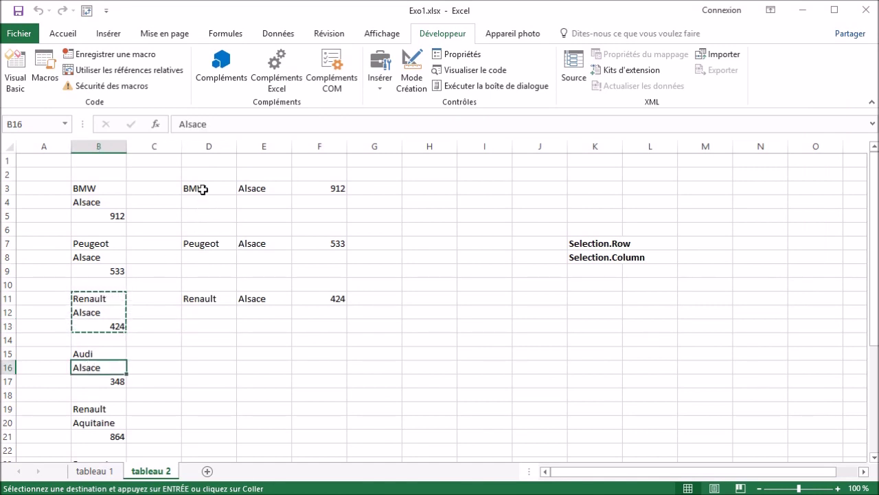
left_click_drag(204, 189, 329, 305)
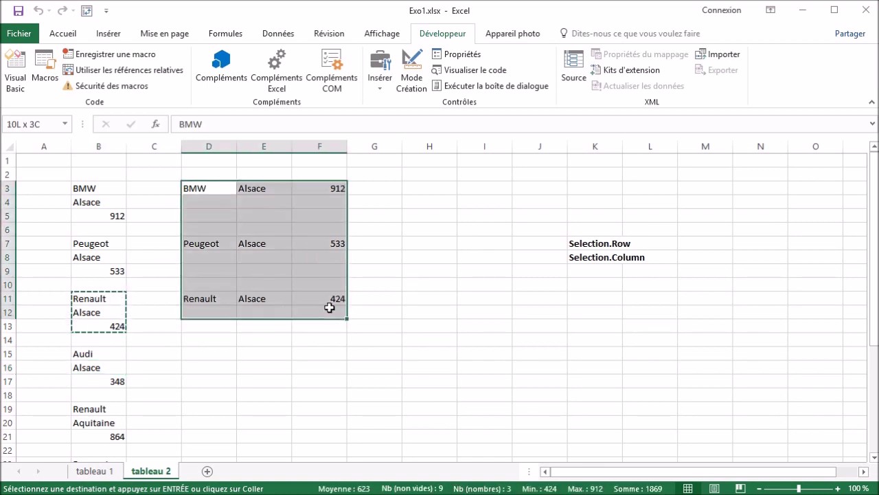
left_click_drag(210, 199, 214, 283)
left_click(206, 353)
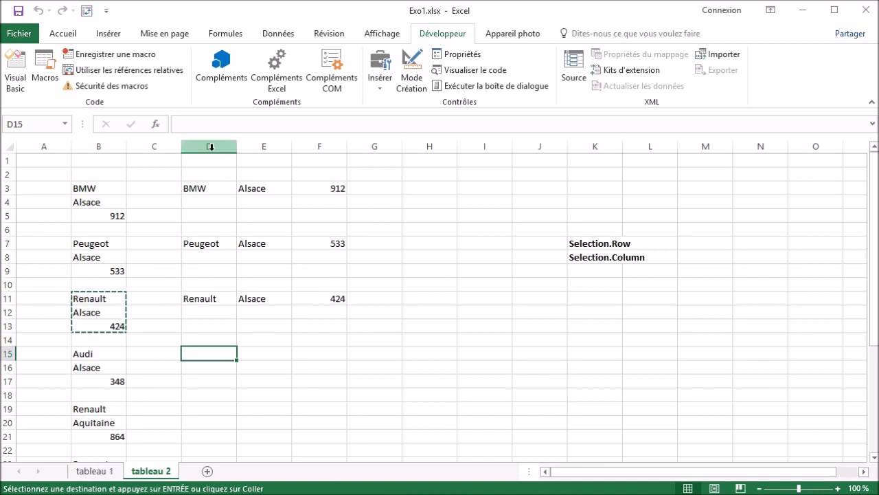
- Sort columns D to F ascending so BMW, Peugeot and Renault pack into rows 3–5
left_click_drag(211, 144, 330, 147)
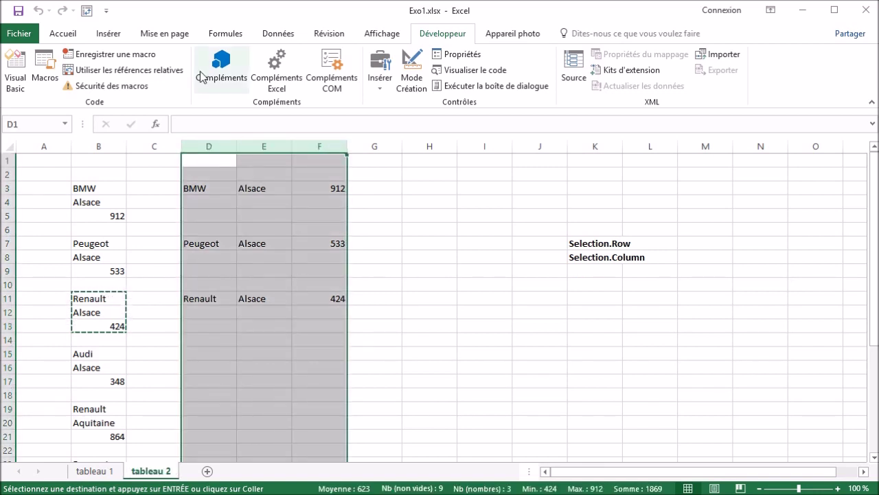
left_click(277, 33)
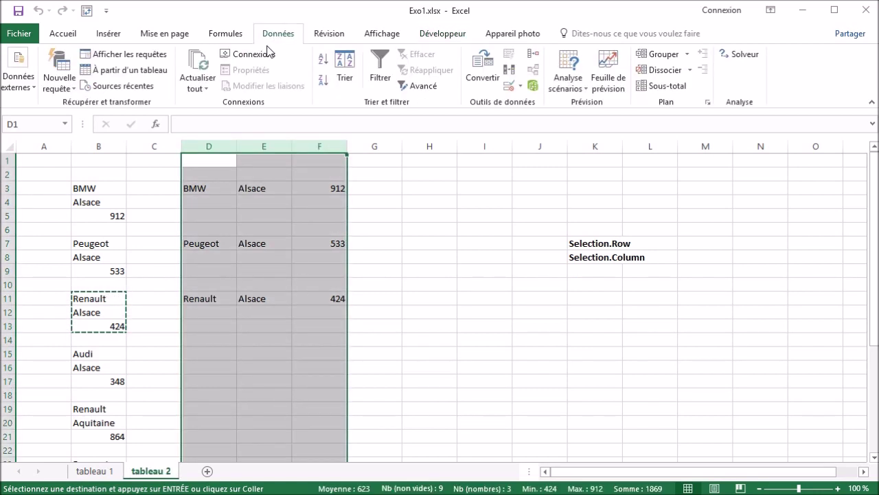
left_click(322, 58)
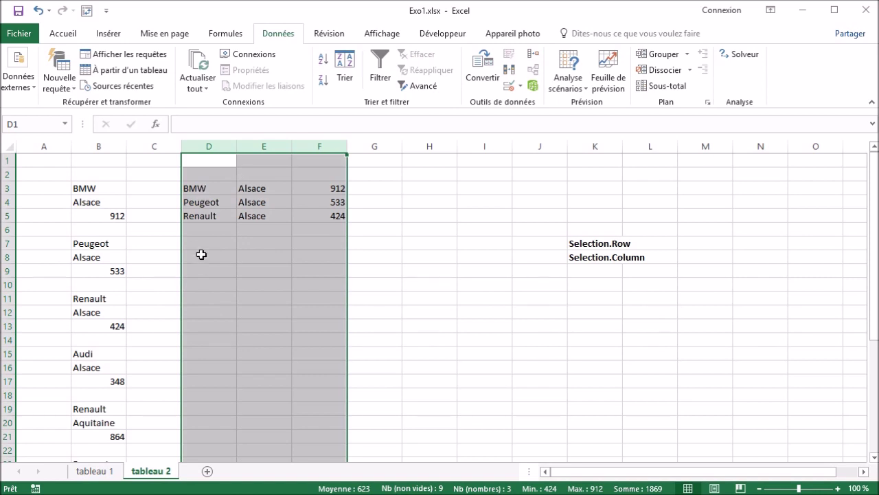
left_click_drag(193, 190, 210, 219)
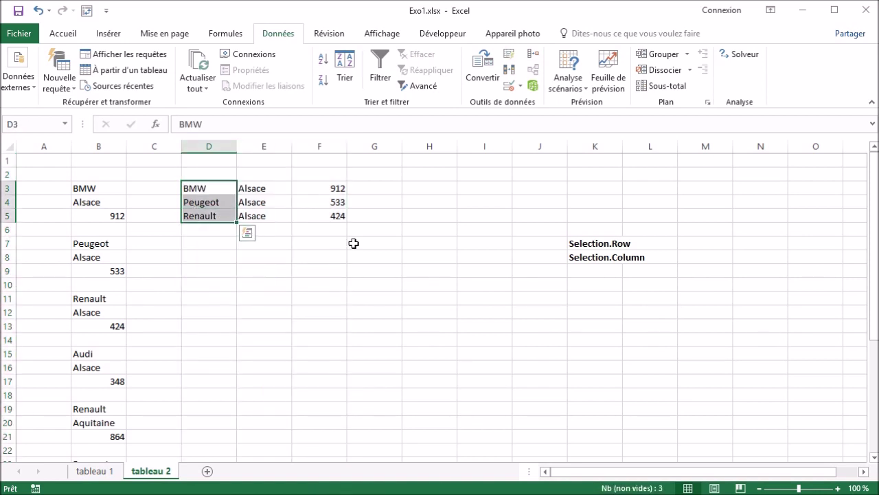
left_click(257, 281)
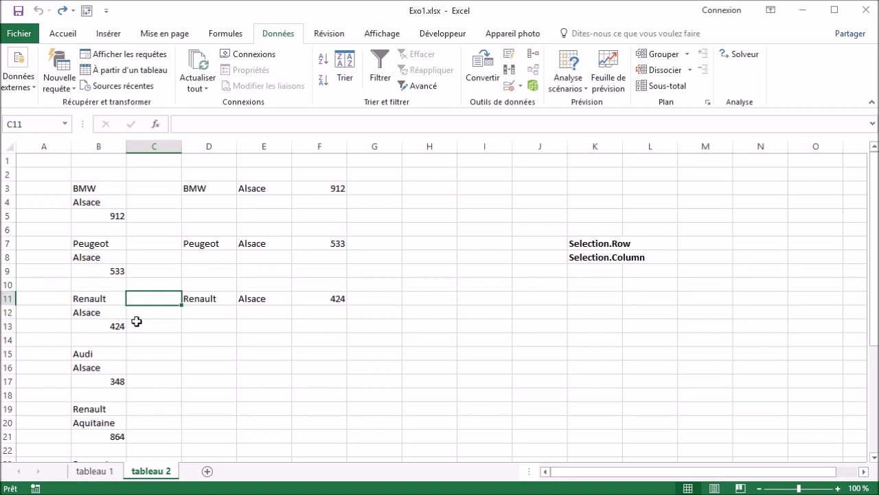
- Record a macro named tri that sorts columns D:F from A to Z
left_click(443, 34)
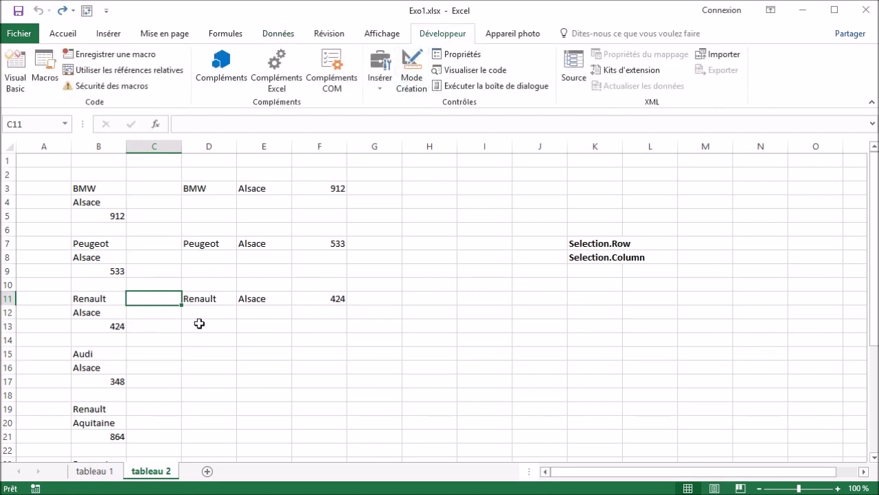
left_click(108, 59)
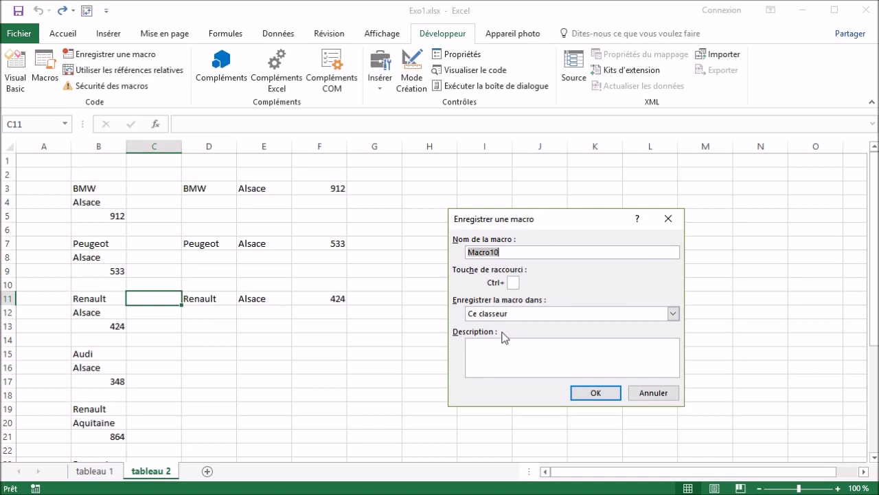
type("tri")
left_click(593, 393)
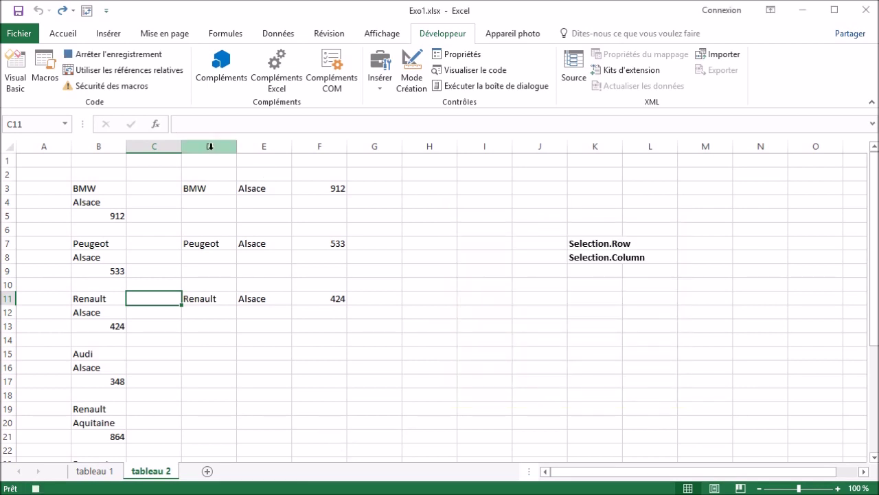
left_click_drag(210, 145, 309, 146)
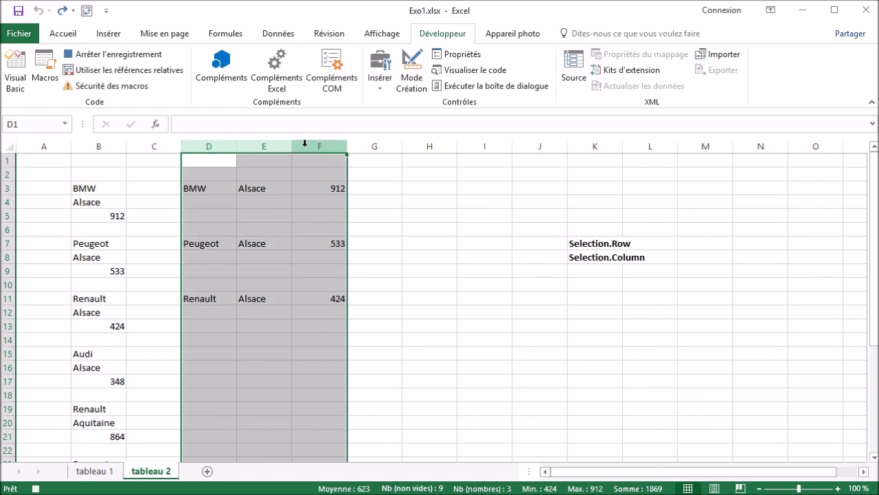
left_click(279, 34)
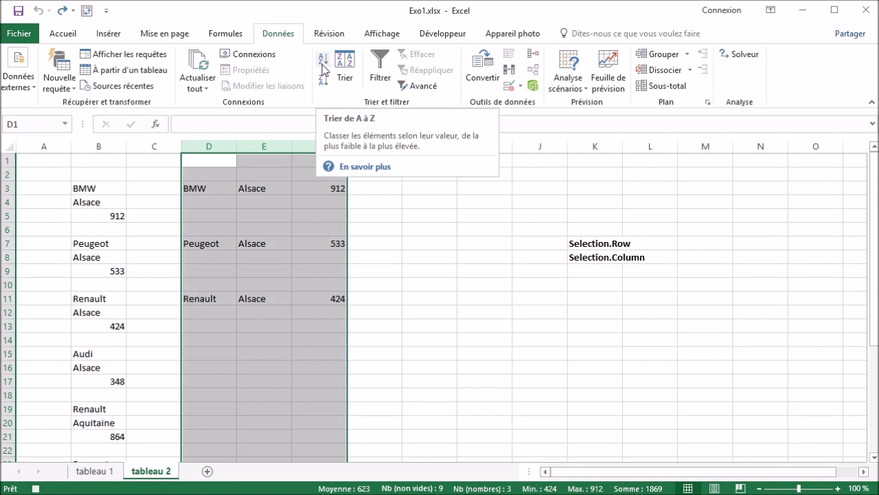
left_click(324, 62)
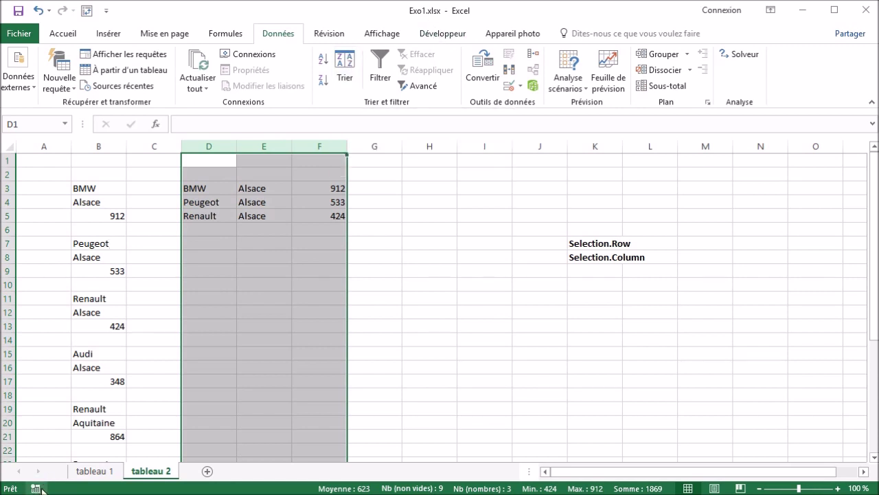
left_click(224, 259)
- Open the tri macro's code in the VBA editor and look over its sorting statements
left_click(438, 38)
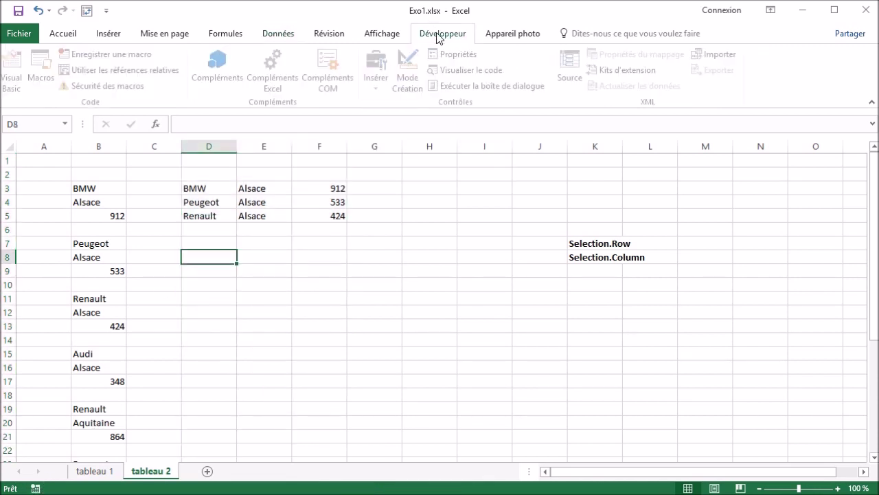
left_click(41, 69)
left_click(440, 248)
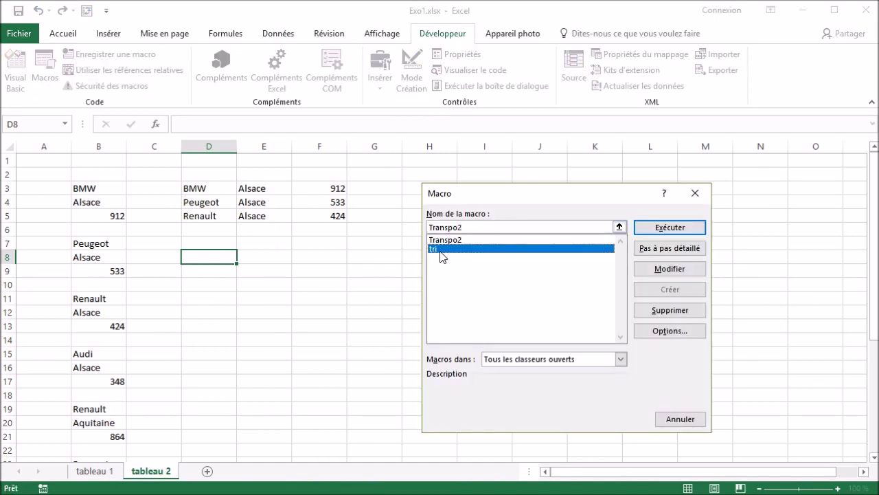
left_click(669, 269)
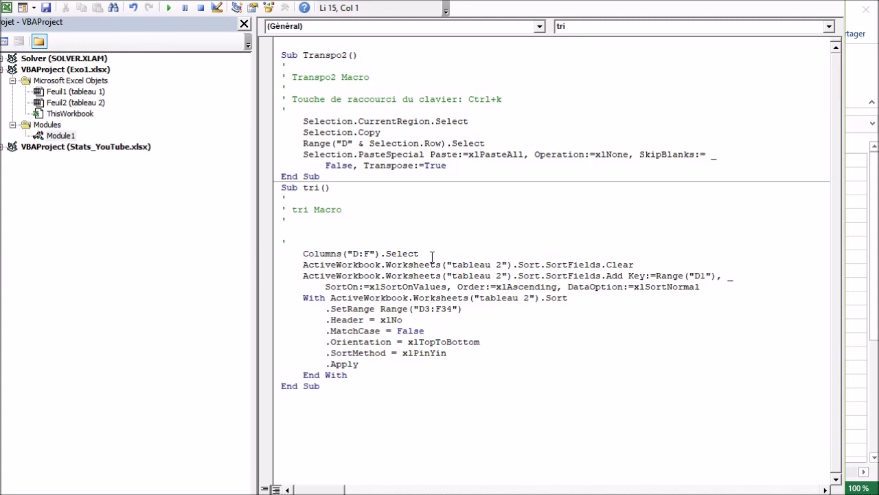
left_click_drag(432, 256, 308, 254)
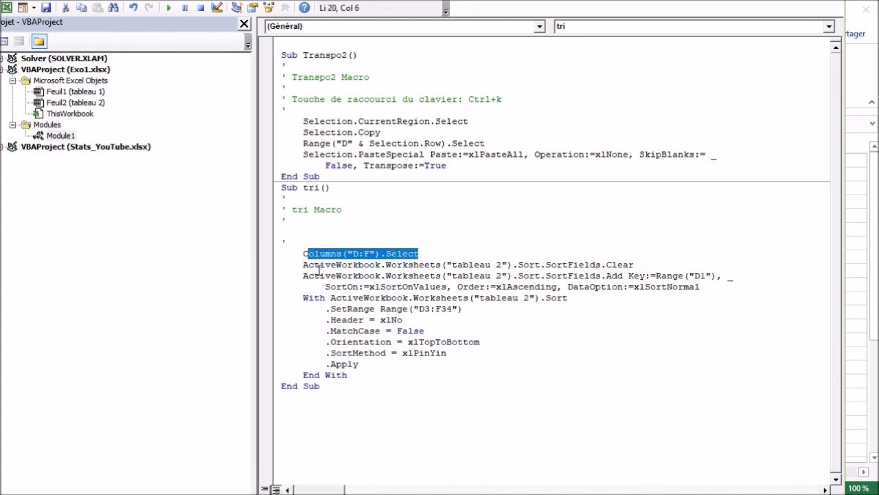
left_click_drag(304, 265, 388, 373)
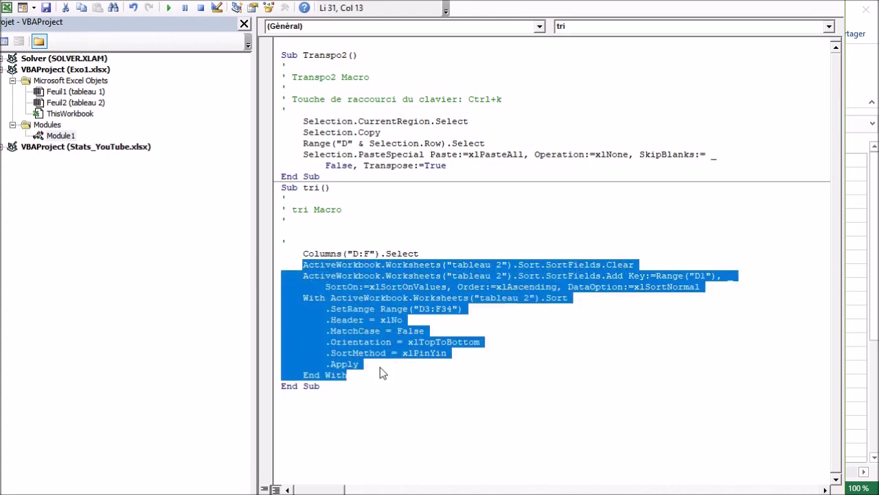
left_click(404, 319)
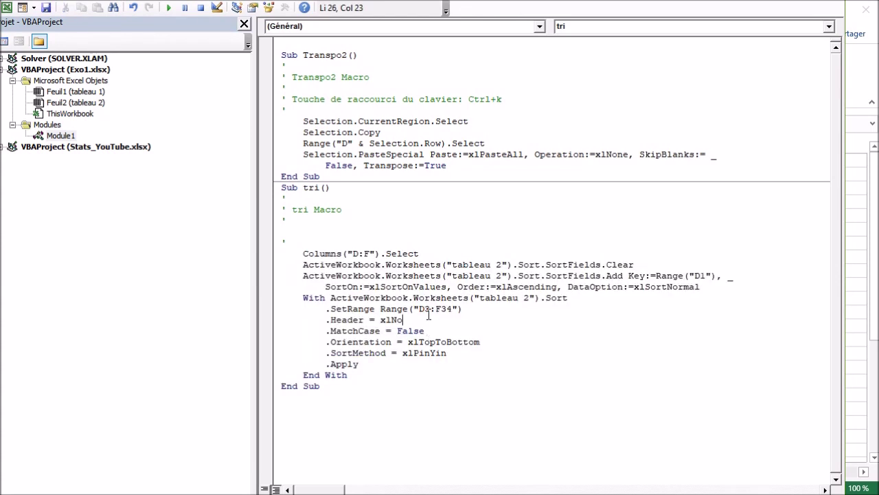
- Change the sort range from D3:F34 to D:F and select the whole sort code
left_click_drag(430, 309, 426, 309)
left_click_drag(454, 310, 442, 309)
type("F")
key("BackSpace")
left_click_drag(376, 254, 347, 256)
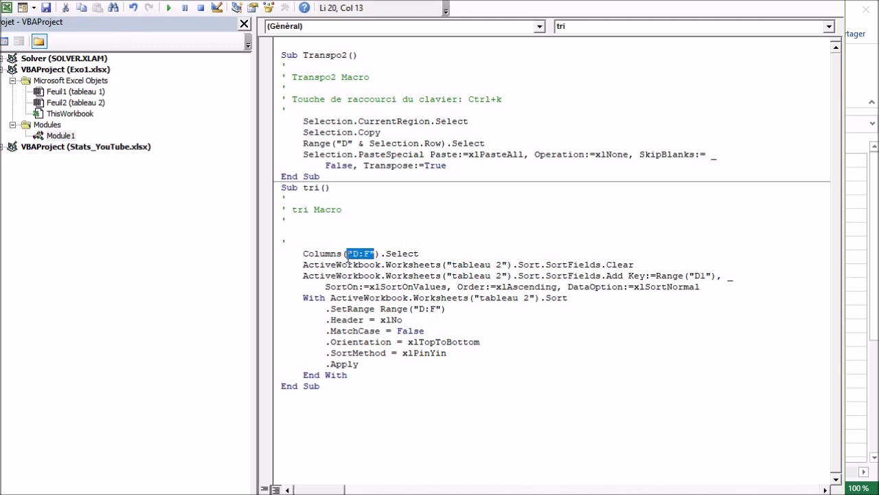
left_click(394, 308)
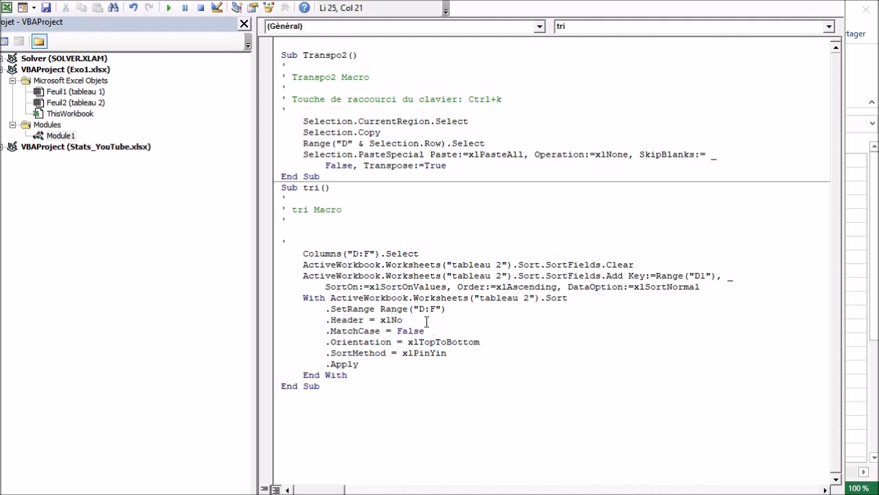
left_click_drag(362, 373, 262, 259)
key("ctrl+c")
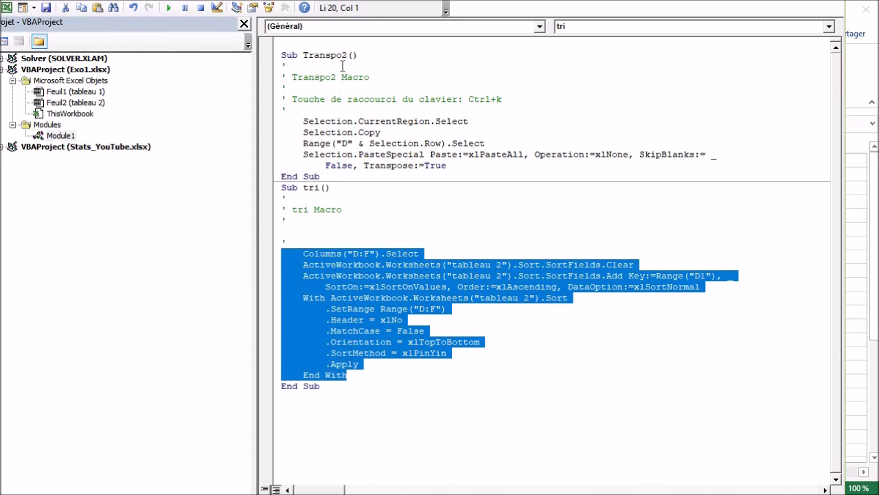
- Paste the sort code after Transpo2's Transpose line under a ' TRI comment
left_click(452, 166)
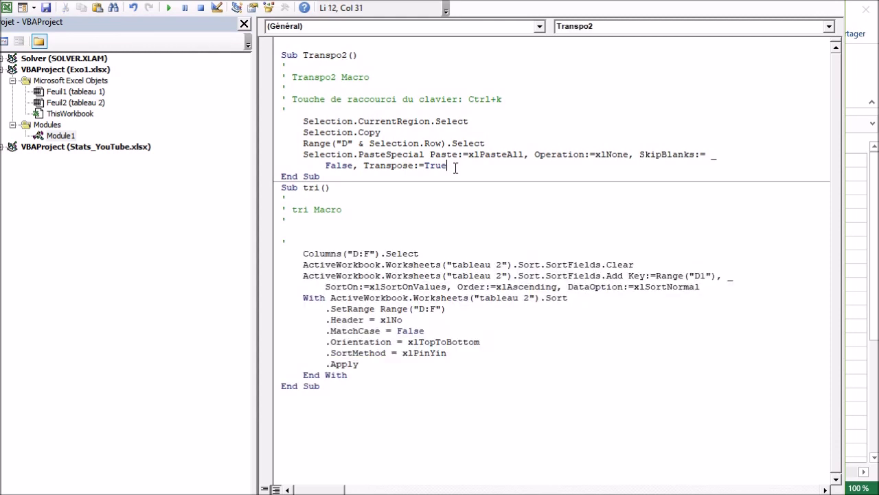
key("Return")
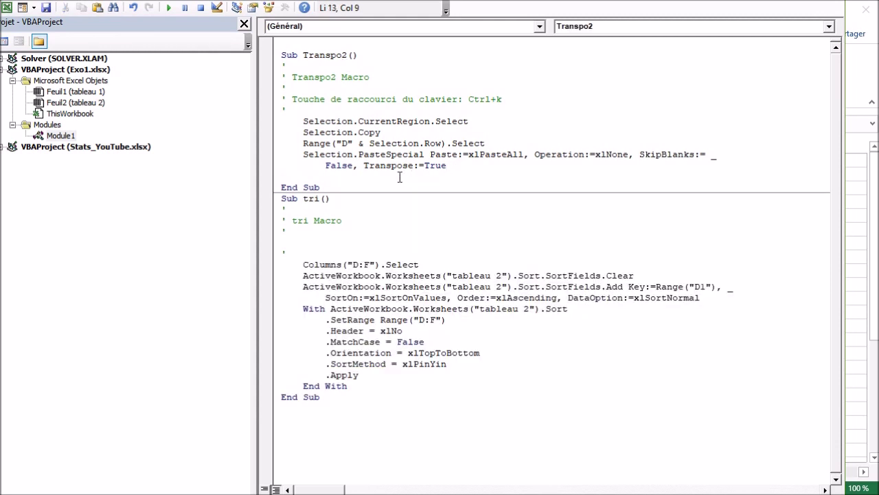
key("BackSpace")
key("ctrl+v")
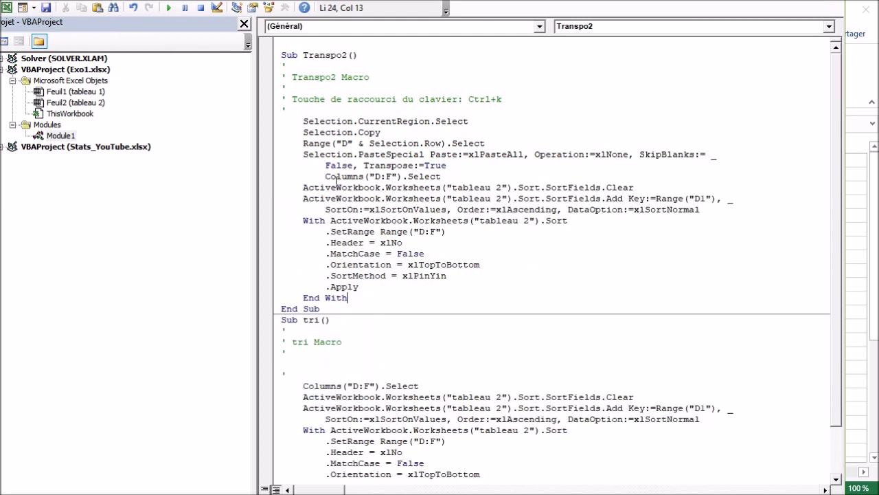
left_click_drag(325, 177, 303, 177)
key("Delete")
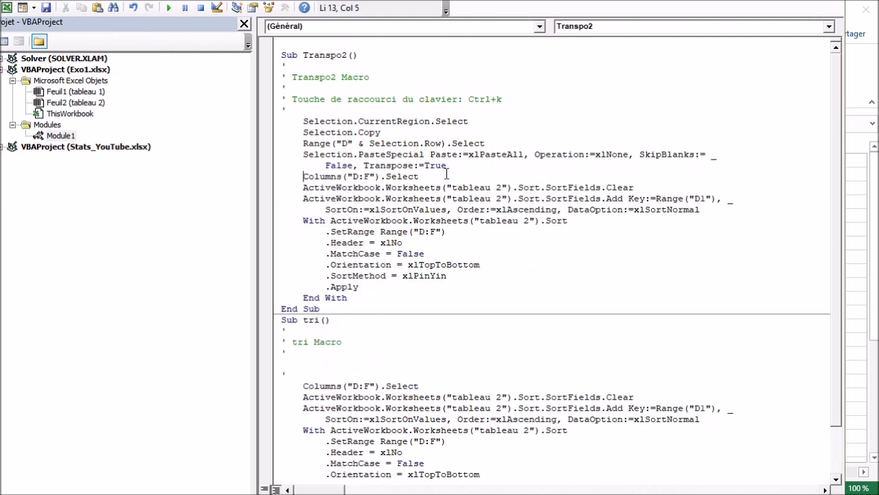
key("Return")
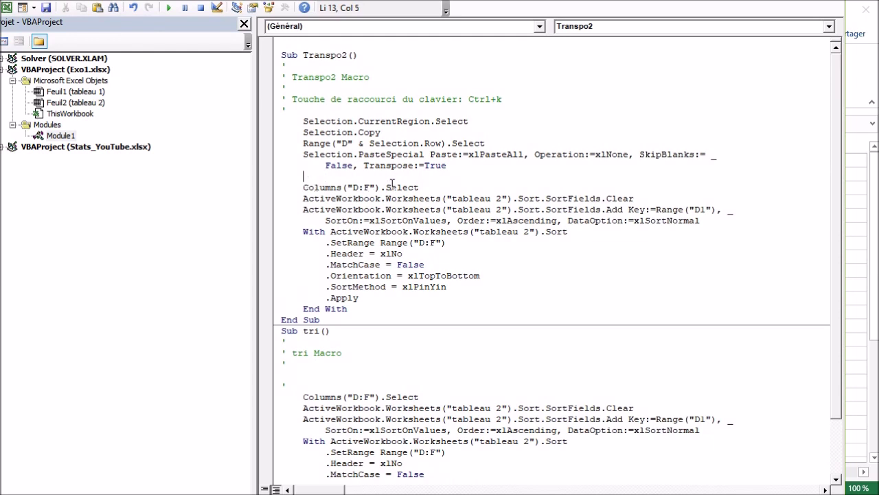
type("'T")
type("RI")
left_click(414, 199)
- Review Transpo2's current-region, copy, Selection.Row paste and D:F selection statements
left_click_drag(302, 121, 468, 122)
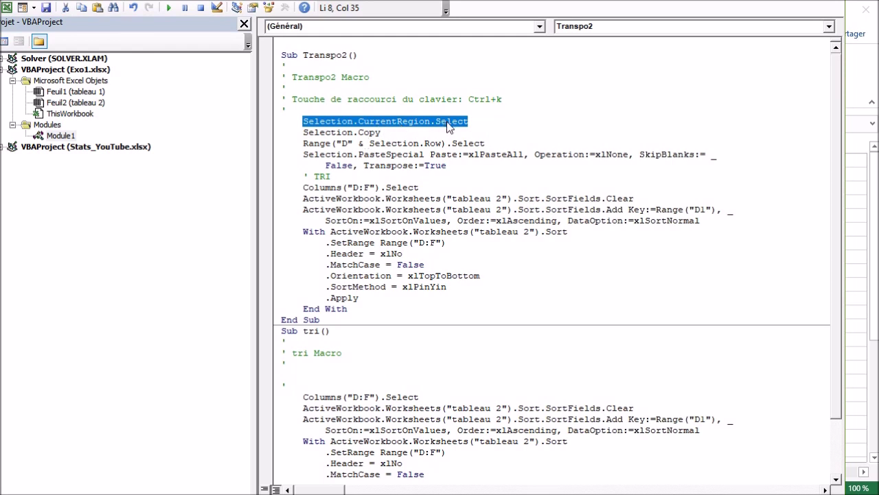
left_click(388, 132)
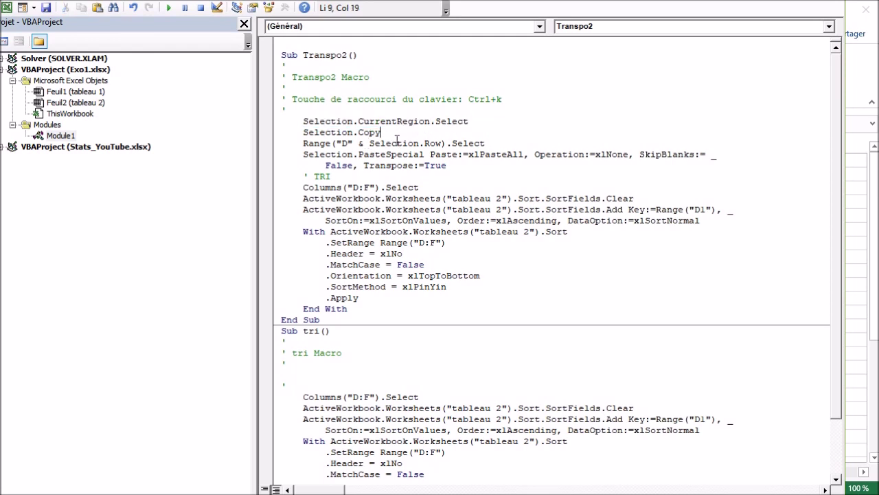
double_click(347, 143)
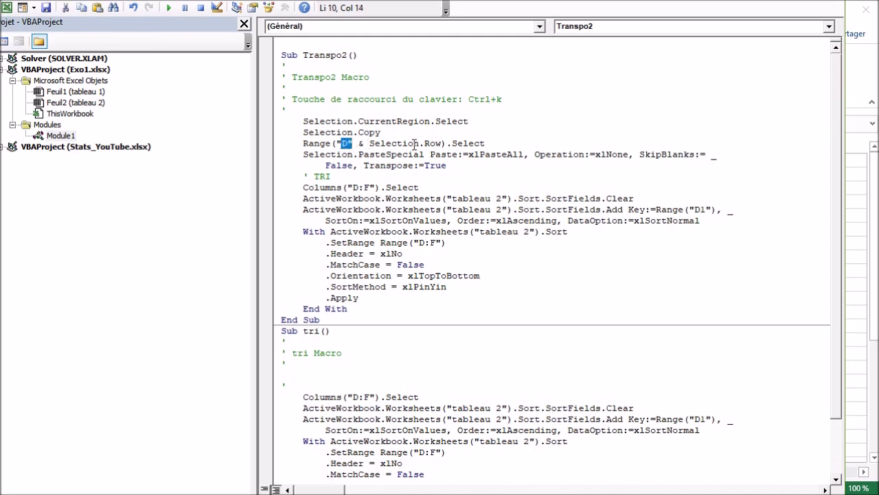
mouse_move(443, 143)
left_mouse_down()
mouse_move(370, 143)
mouse_move(444, 167)
left_mouse_up()
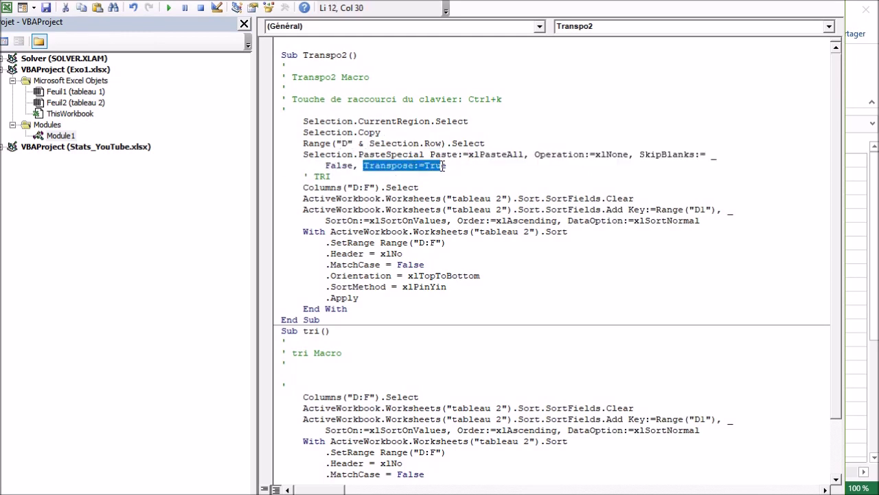
left_click_drag(302, 186, 420, 187)
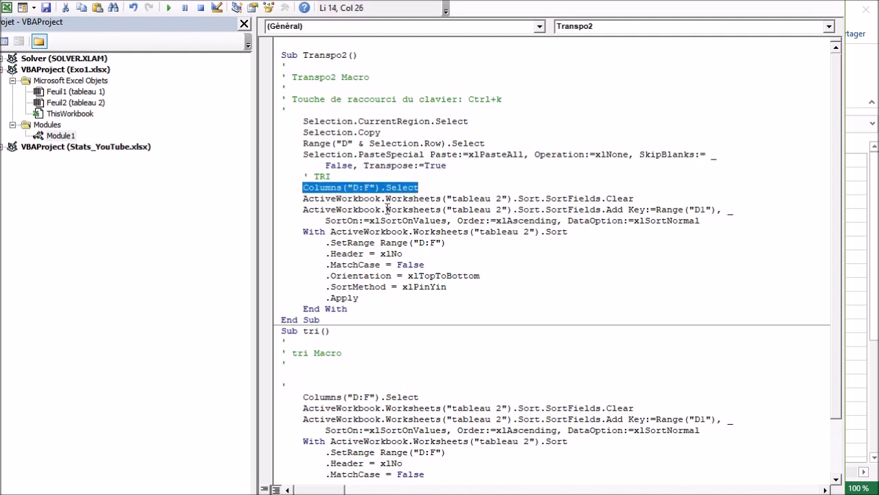
- Delete the separate Sub tri()…End Sub macro
left_click(282, 330)
scroll(348, 312, "down", 2)
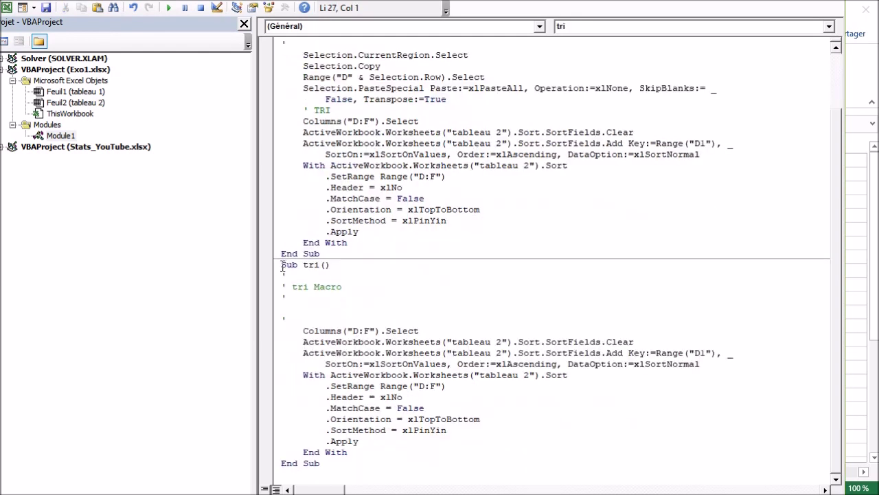
left_click_drag(281, 265, 320, 465)
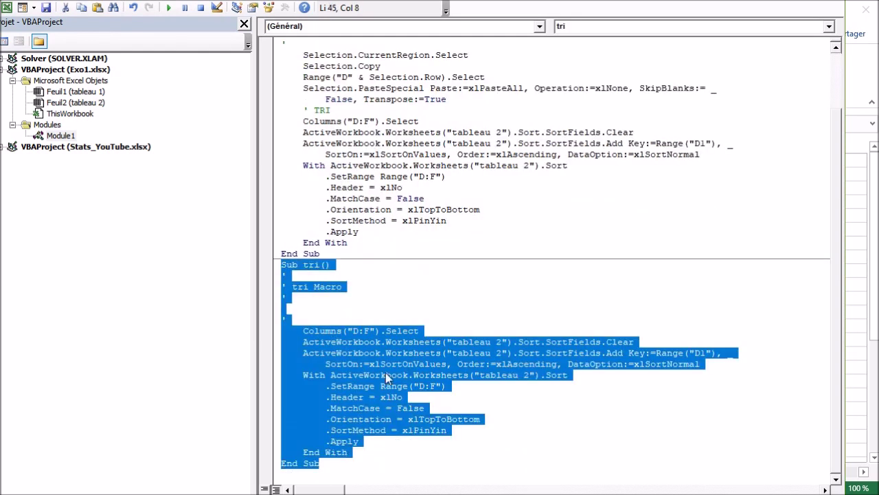
key("Delete")
scroll(386, 344, "up", 2)
left_click(405, 253)
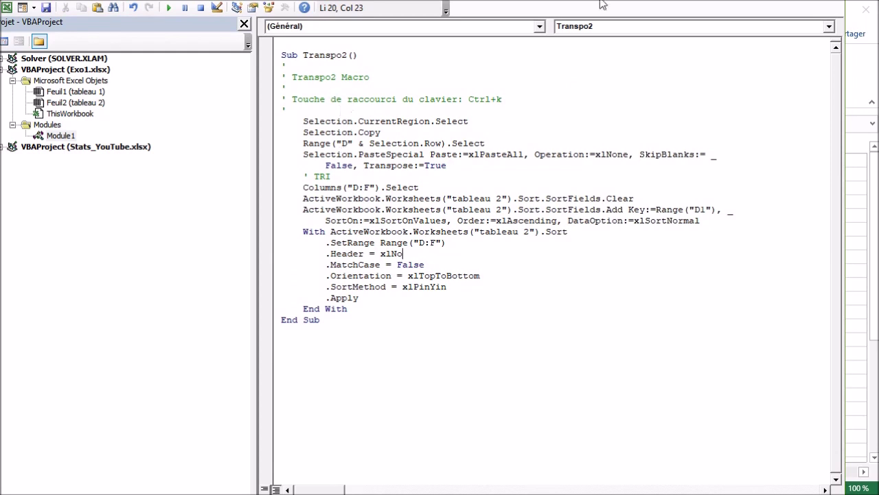
- Back on the tableau 2 sheet, clear the old test rows D3:F5
key("alt+F11")
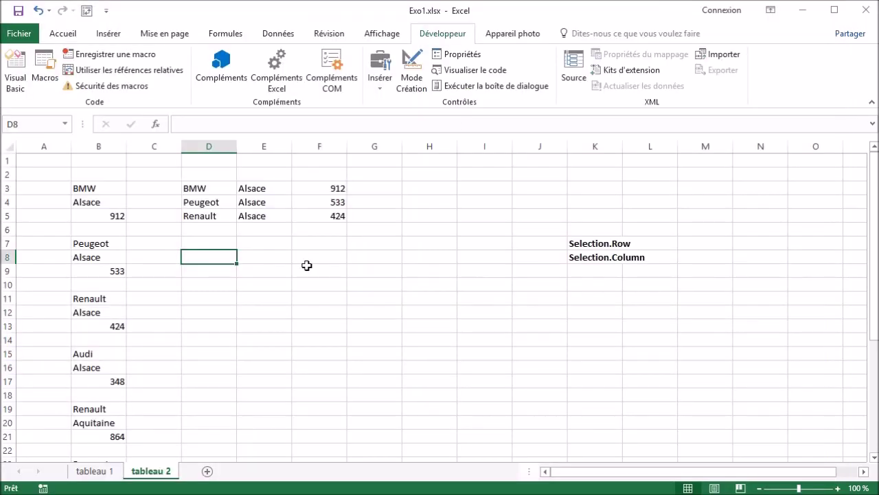
left_click(306, 268)
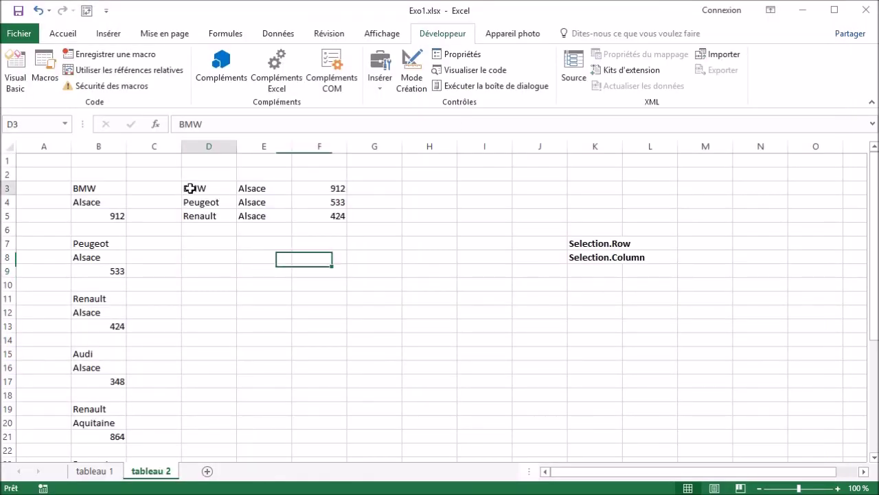
left_click_drag(191, 188, 320, 212)
key("Delete")
- Run the macro with Ctrl+T on the BMW, Peugeot, Renault and Audi blocks to lay them out as rows
left_click(94, 192)
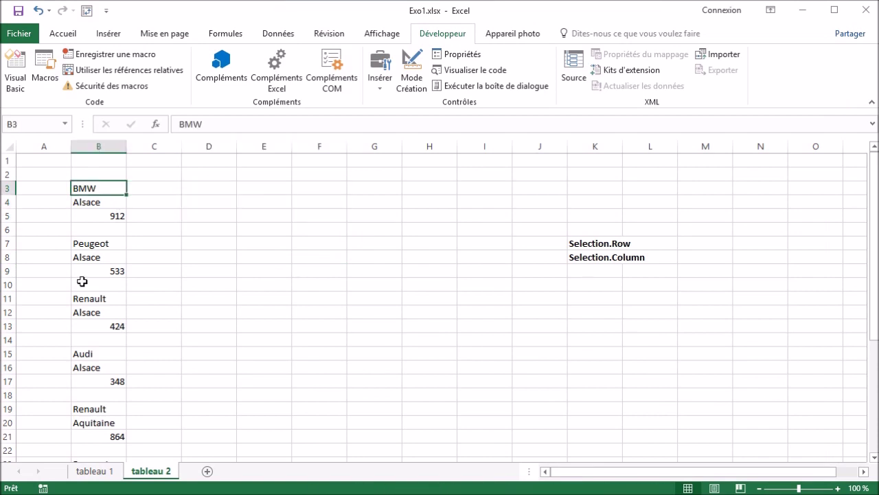
key("ctrl+t")
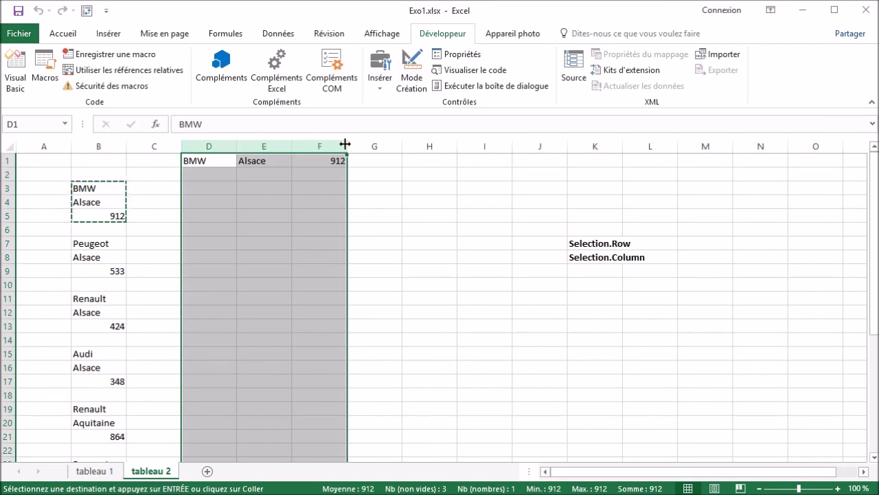
left_click(94, 252)
key("ctrl+t")
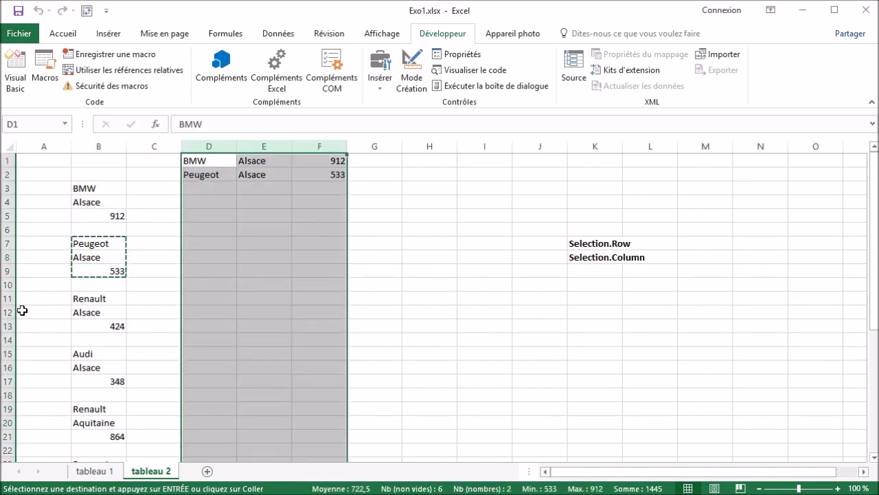
left_click(92, 312)
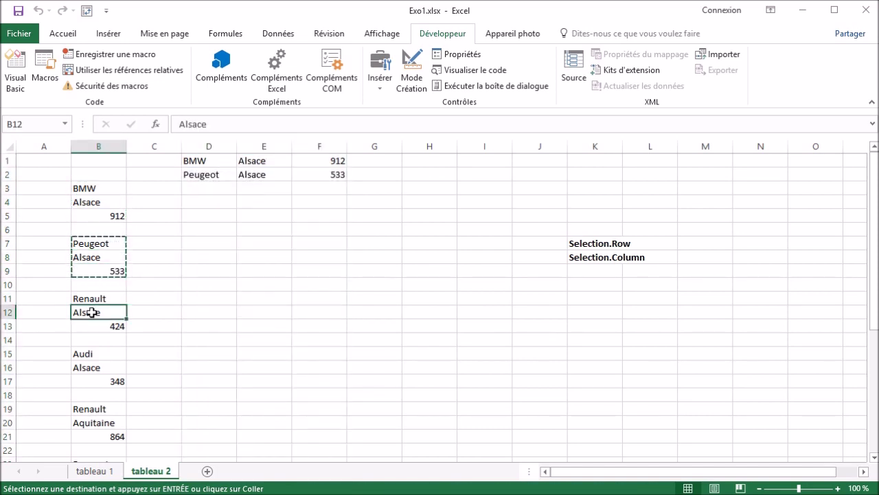
key("ctrl+t")
left_click(107, 366)
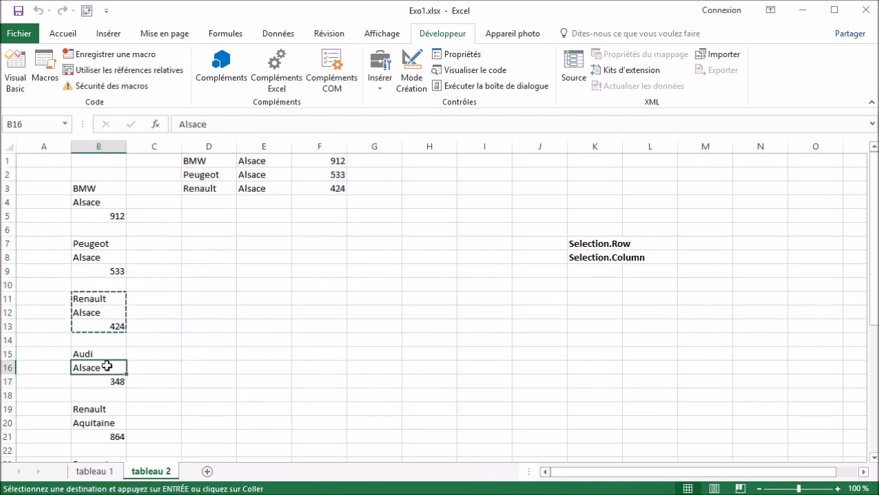
key("ctrl+t")
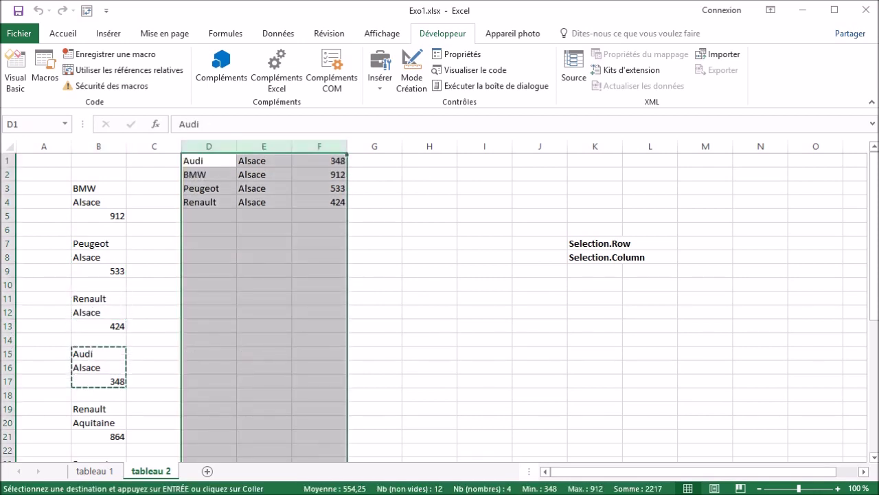
left_click(206, 161)
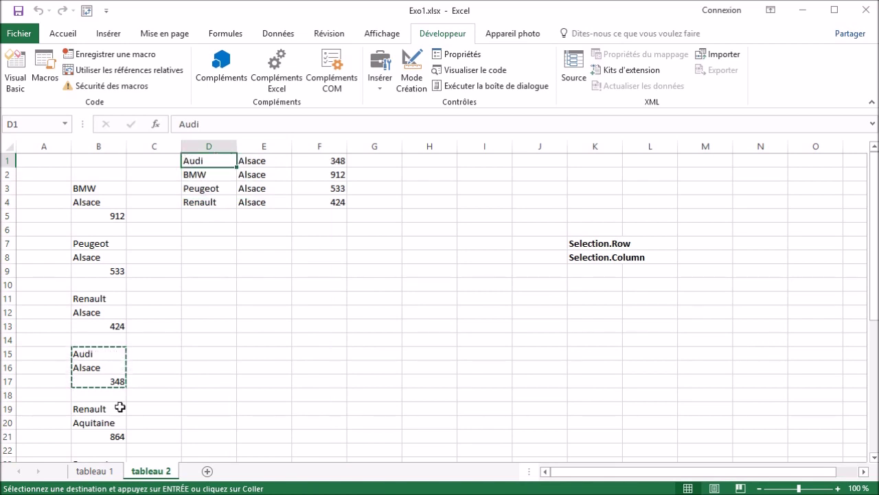
- Add the Renault Aquitaine block as a row with Ctrl+M and select the result
left_click(98, 420)
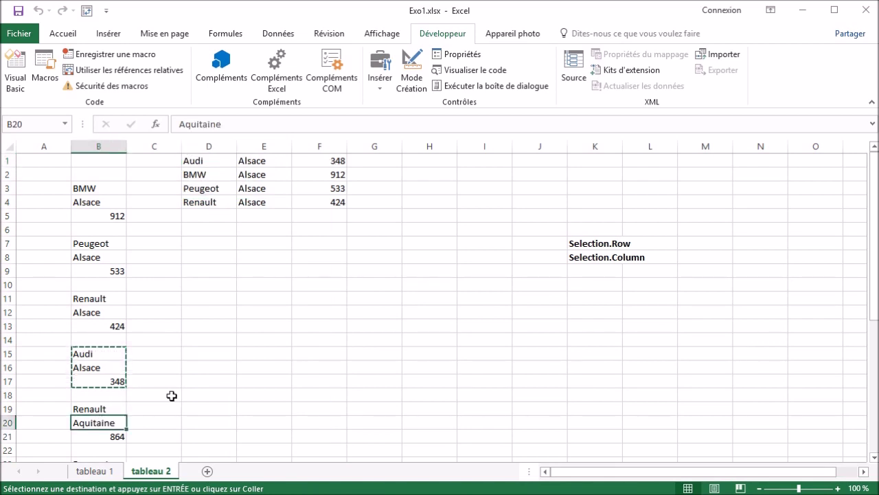
key("ctrl+m")
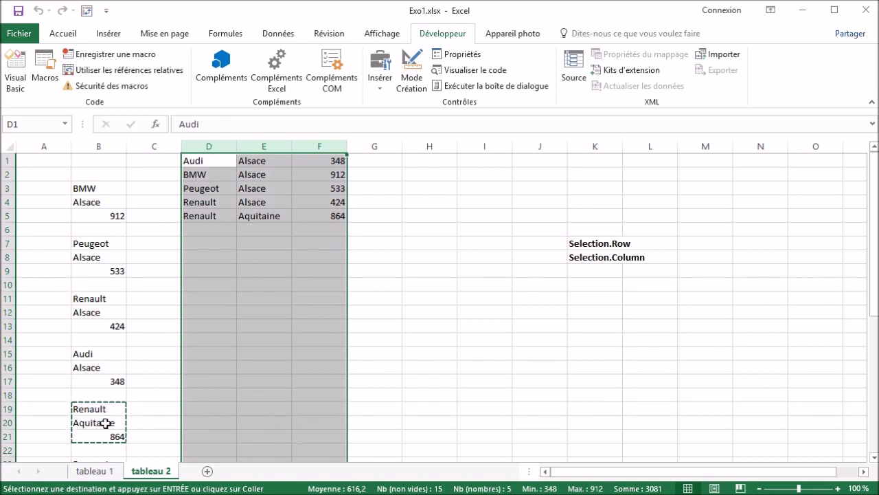
left_click(106, 423)
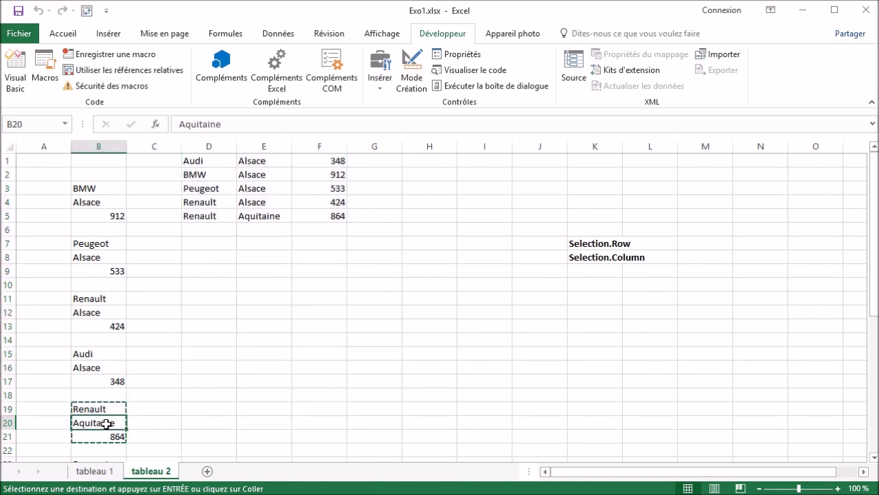
key("ctrl+m")
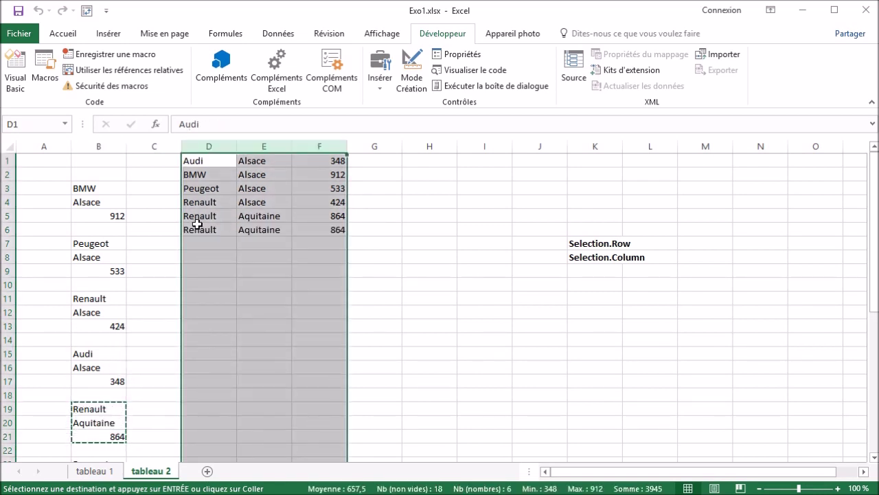
left_click(108, 406)
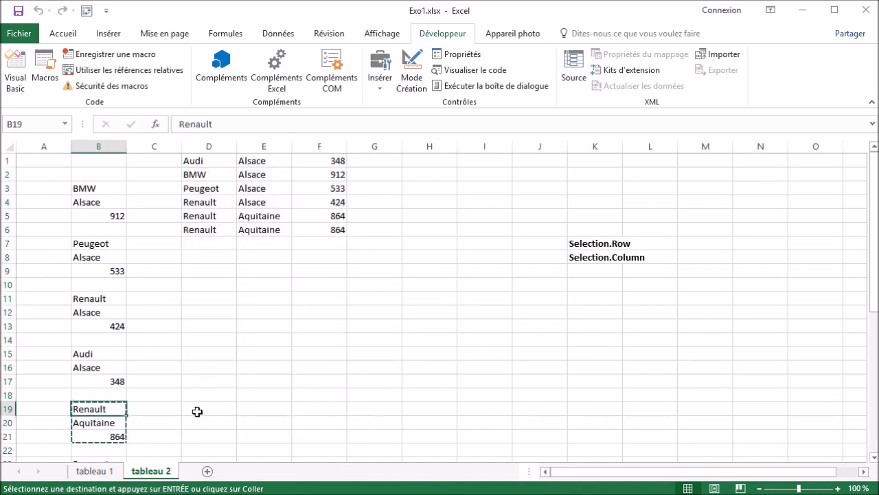
left_click_drag(195, 409, 333, 406)
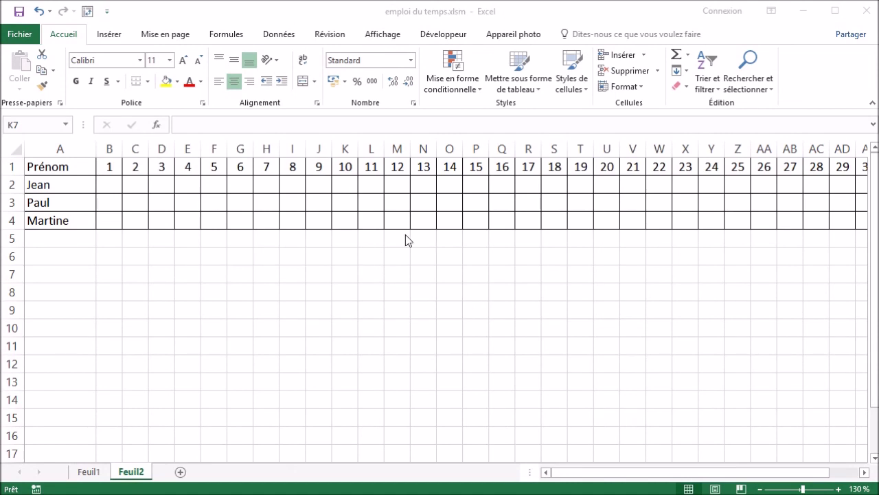
- Switch to the emploi du temps.xlsm window to view its Feuil2 schedule on the Accueil ribbon
left_click(450, 22)
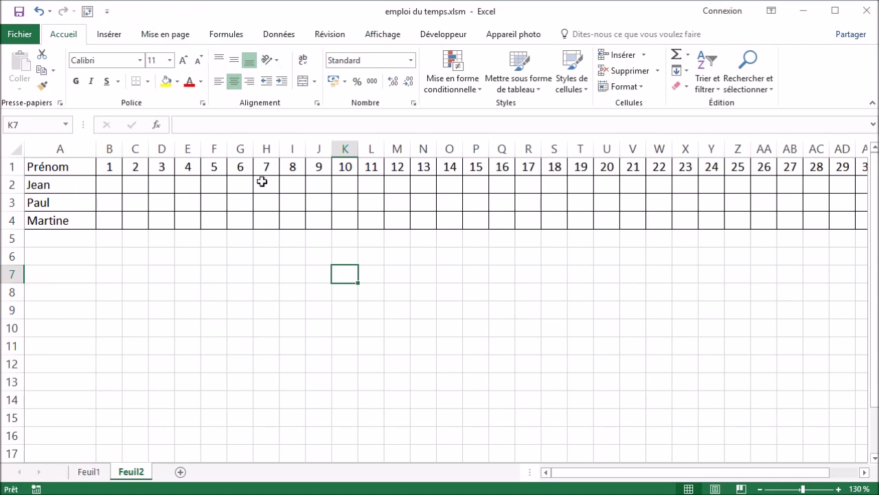
left_click(447, 33)
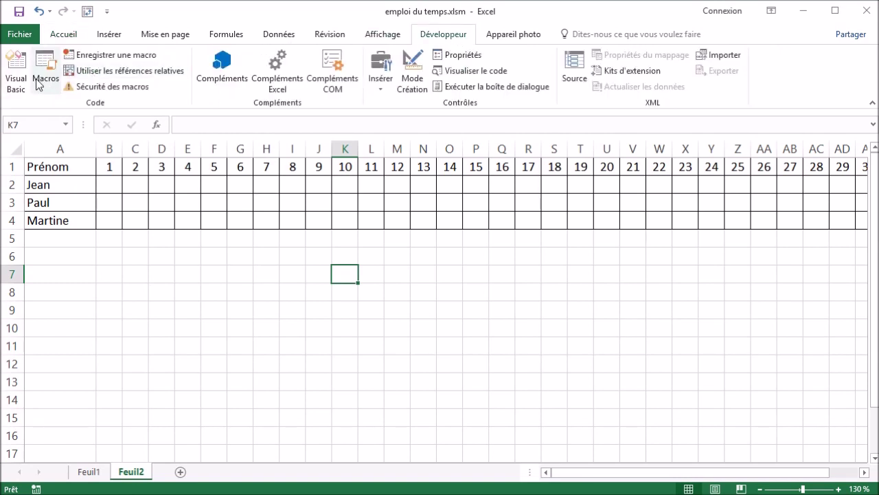
left_click(67, 34)
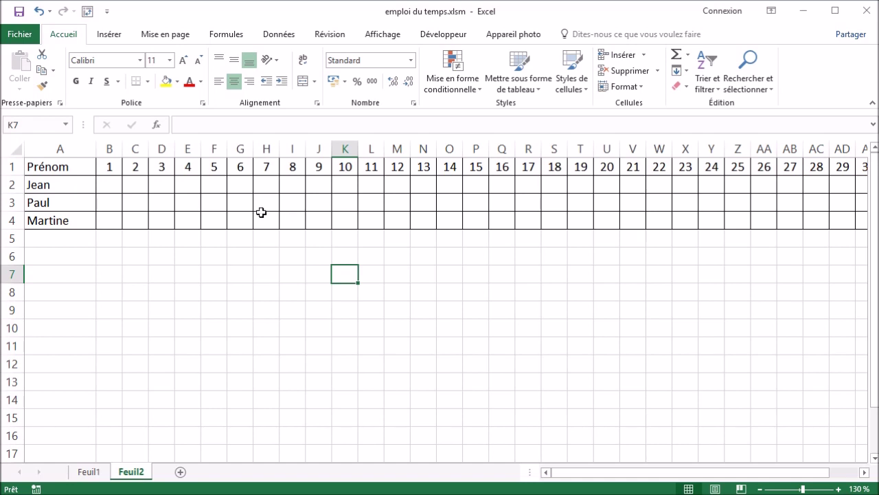
left_click_drag(240, 184, 337, 182)
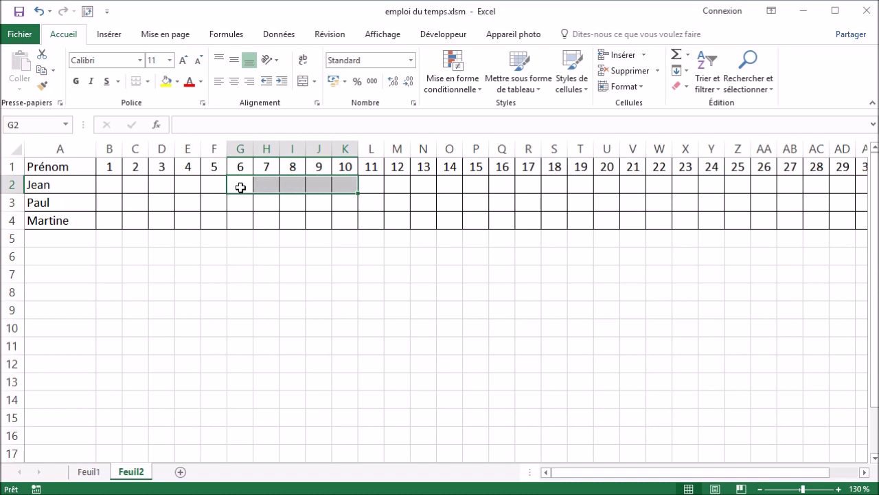
left_click_drag(240, 185, 340, 185)
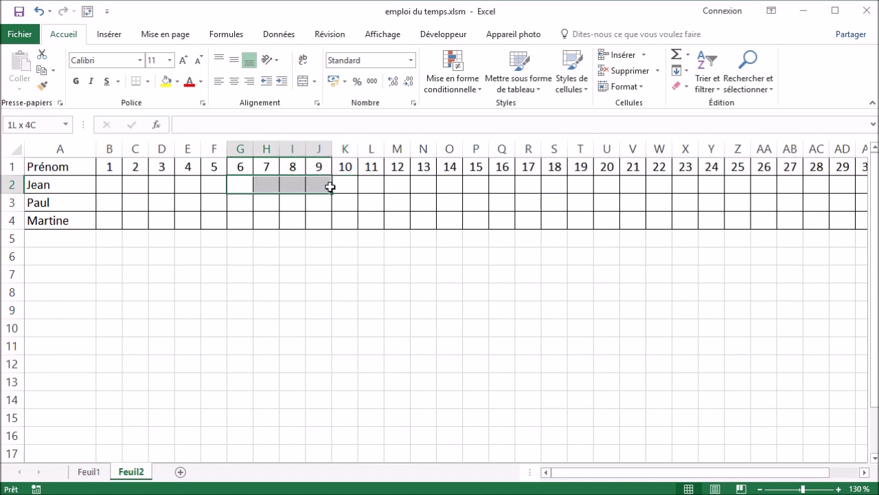
left_click(303, 80)
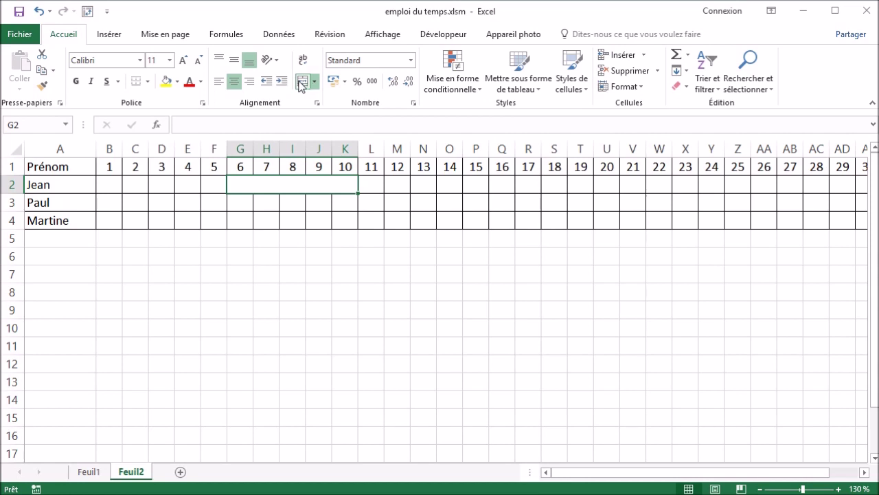
left_click(178, 81)
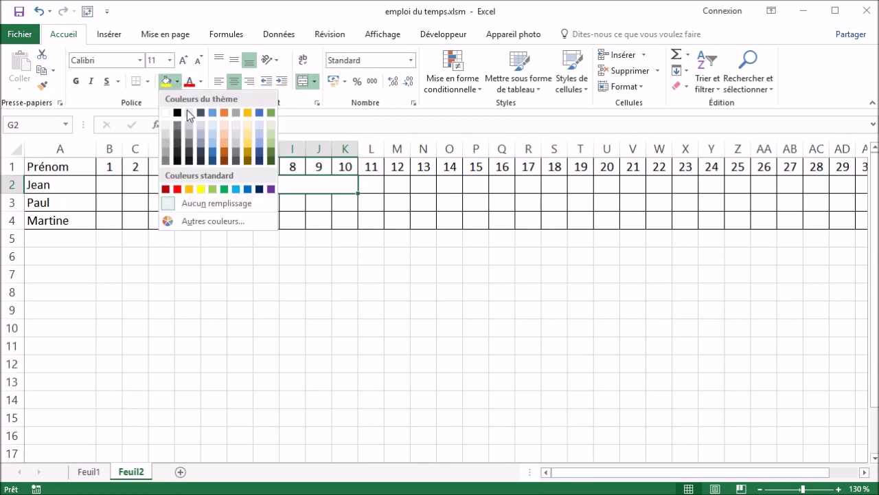
left_click(268, 134)
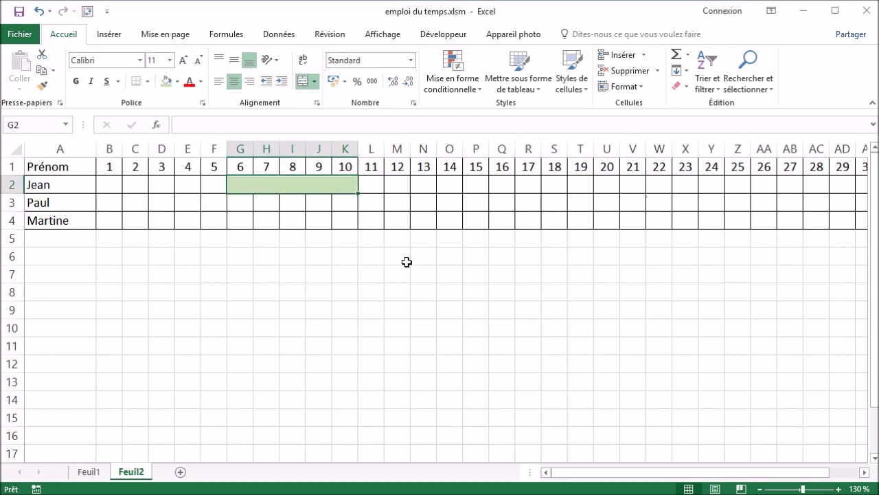
type("Va")
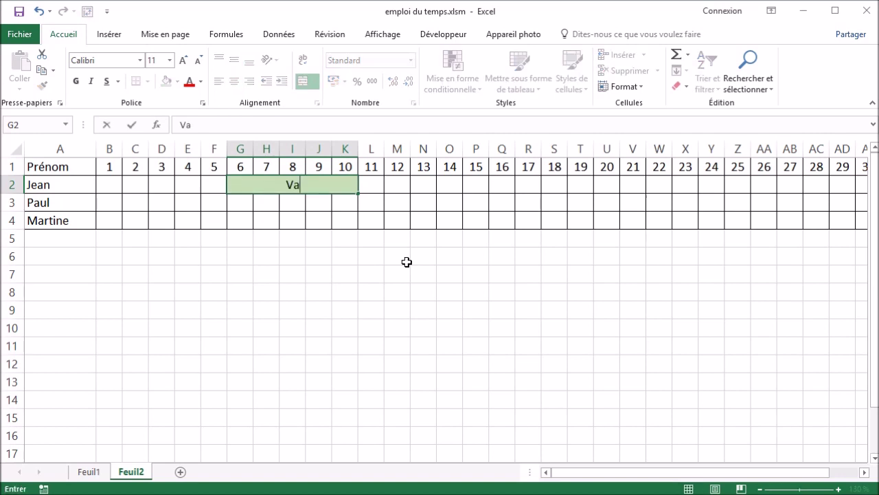
type("c")
key("Return")
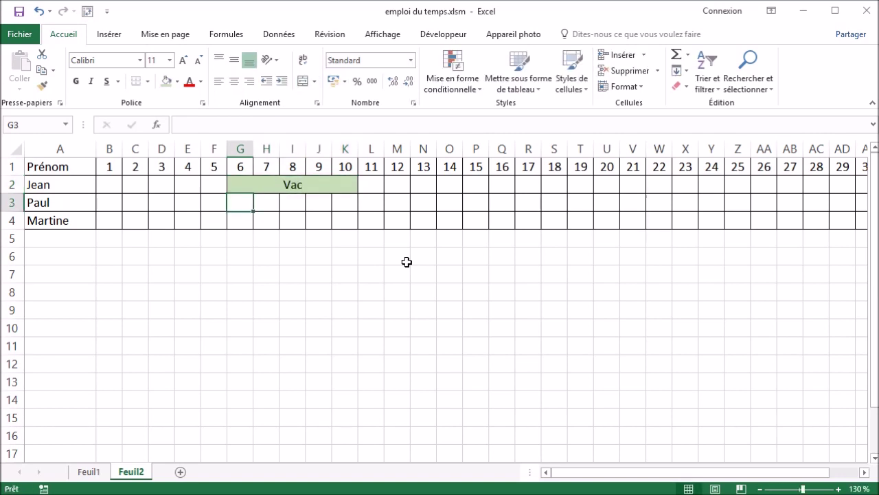
left_click_drag(419, 221, 510, 224)
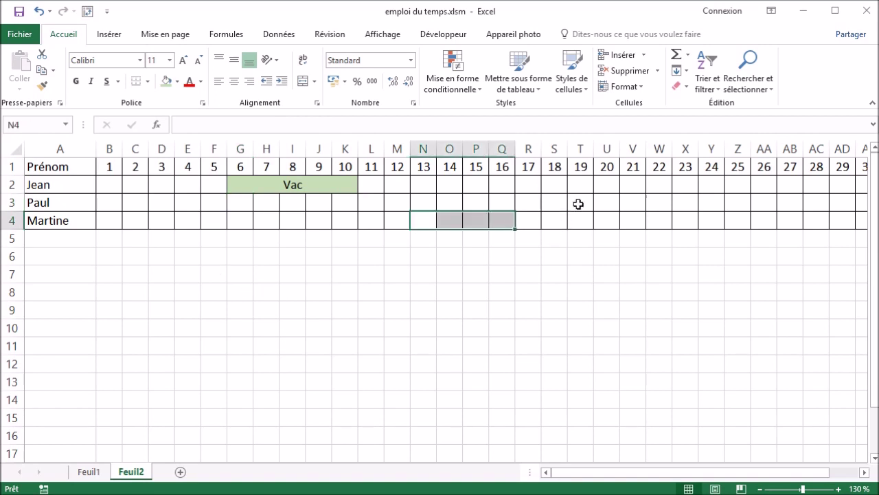
left_click_drag(578, 204, 633, 204)
left_click_drag(728, 218, 764, 220)
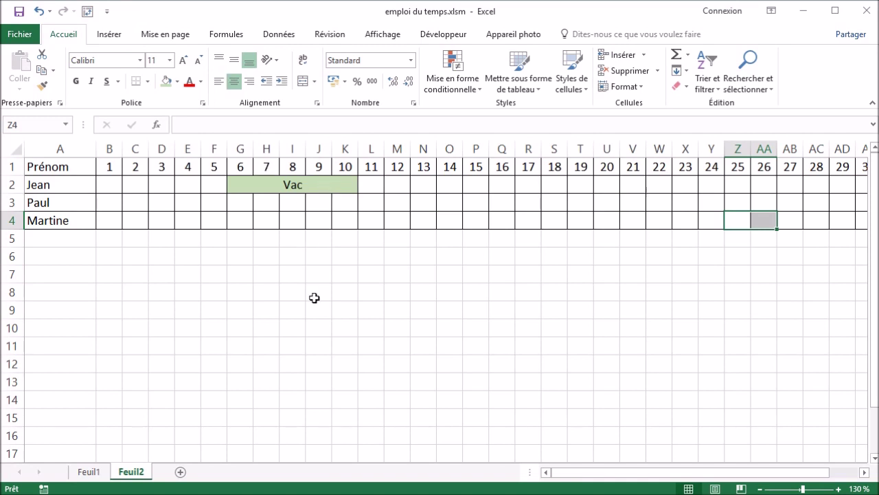
key("ctrl+z")
key("ctrl+z")
key("ctrl+z")
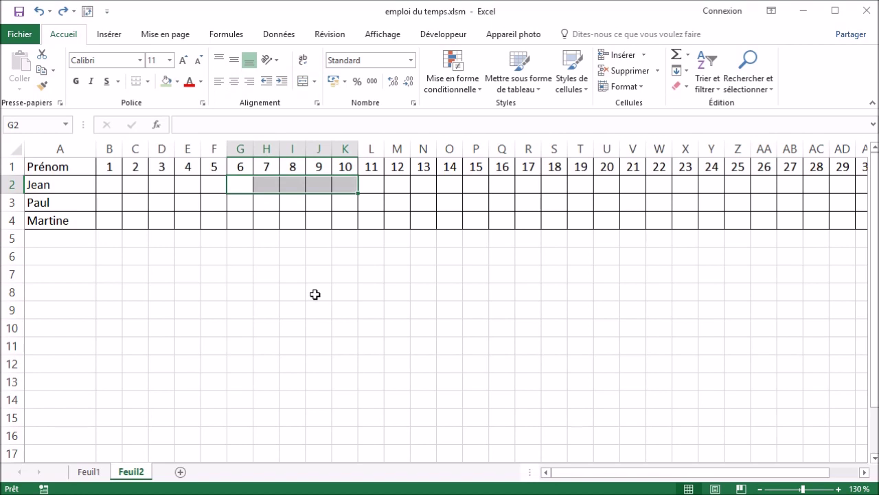
left_click(269, 237)
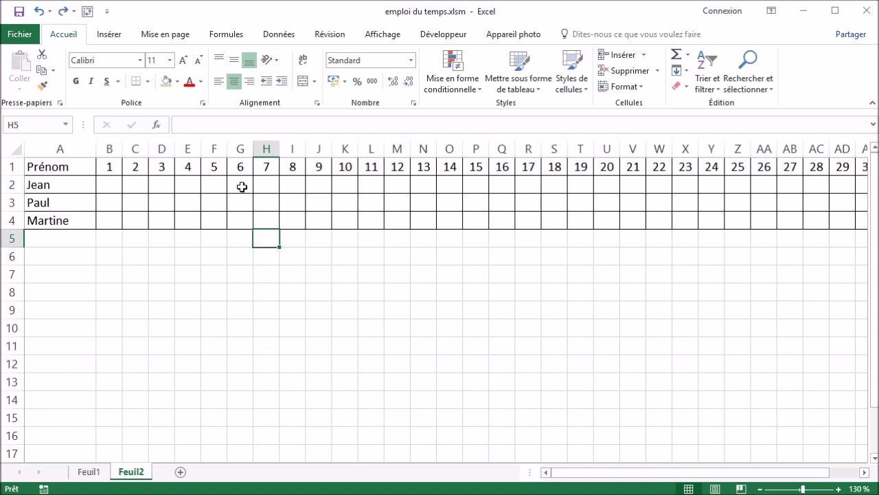
- Select Jean's days 6–10 (G2:K2) and show the Développeur tab
left_click_drag(242, 187, 351, 185)
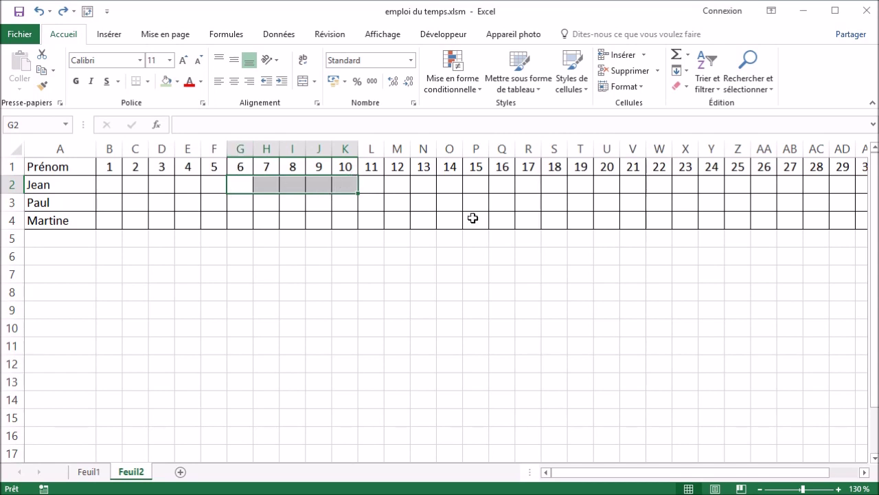
left_click_drag(475, 204, 551, 204)
left_click_drag(244, 220, 323, 219)
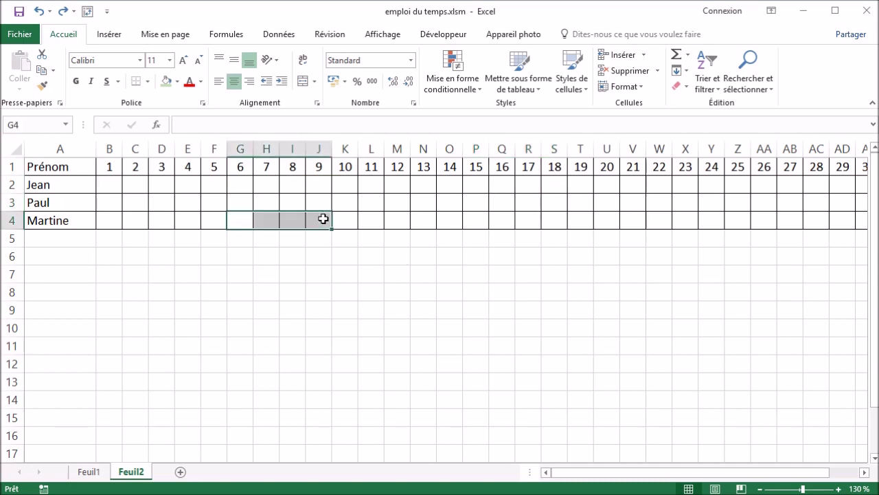
left_click_drag(617, 228, 712, 221)
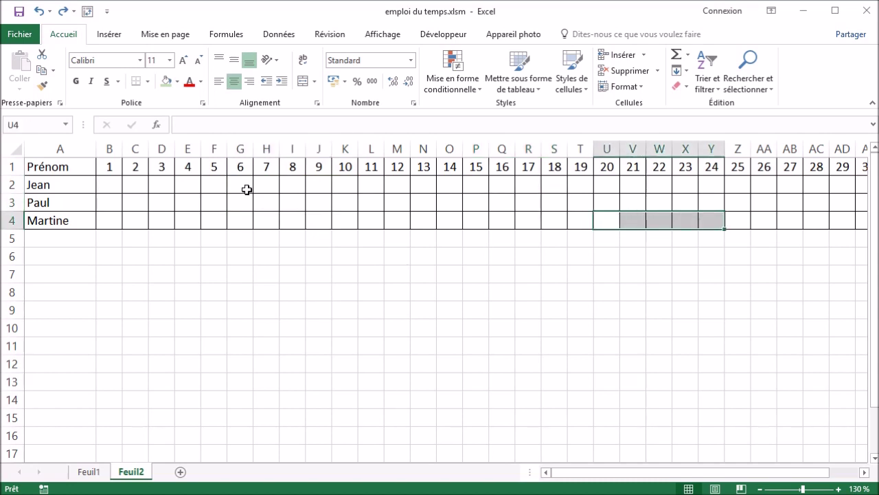
left_click_drag(243, 185, 345, 184)
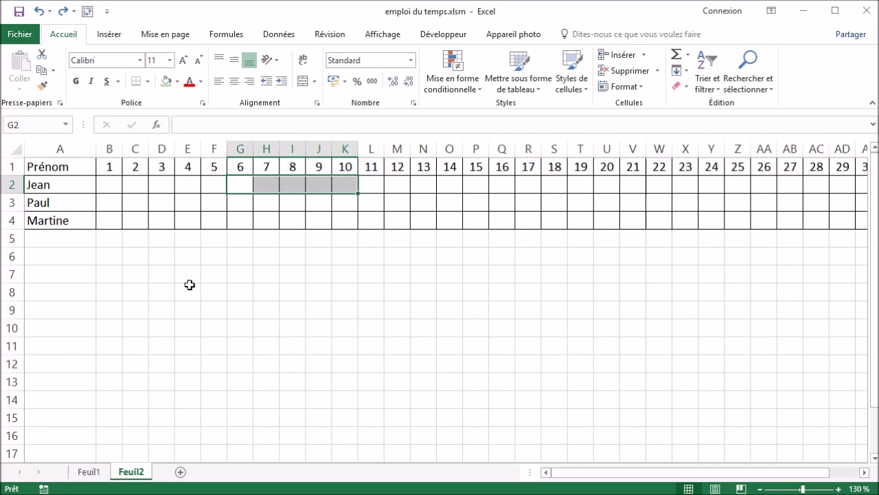
left_click(450, 35)
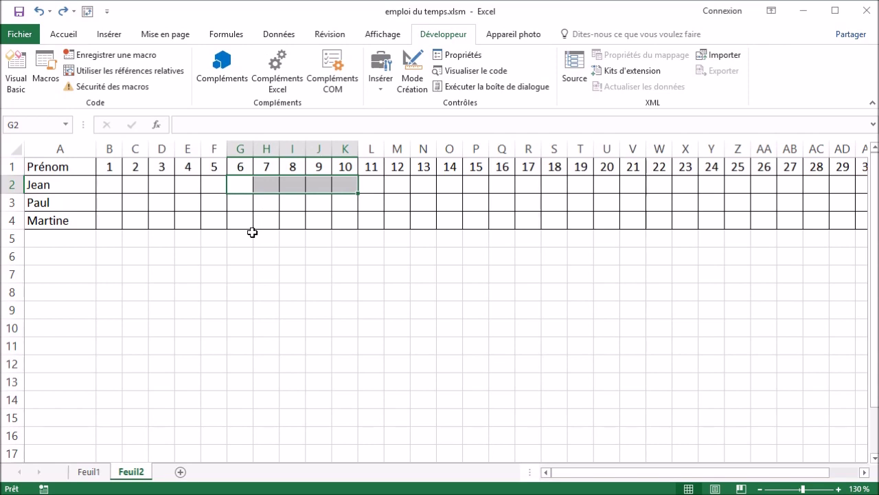
- Start recording a new macro named Vacs
left_click(108, 58)
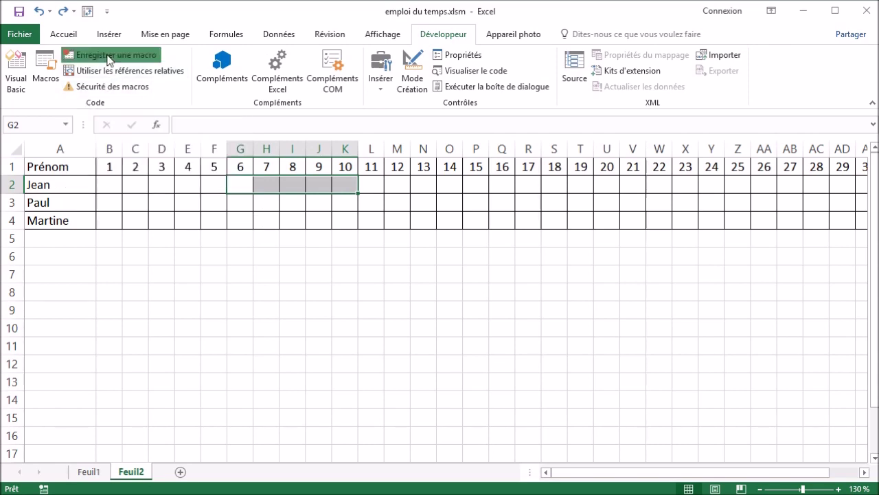
type("Va")
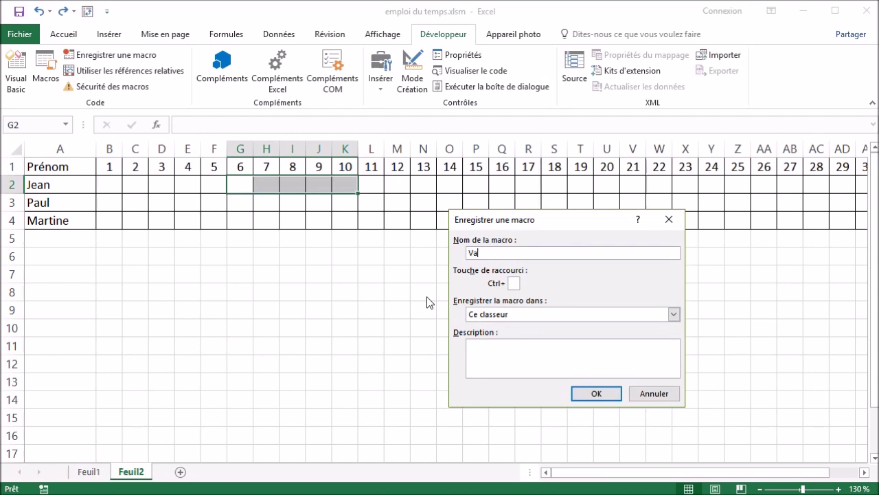
type("cs")
left_click(599, 394)
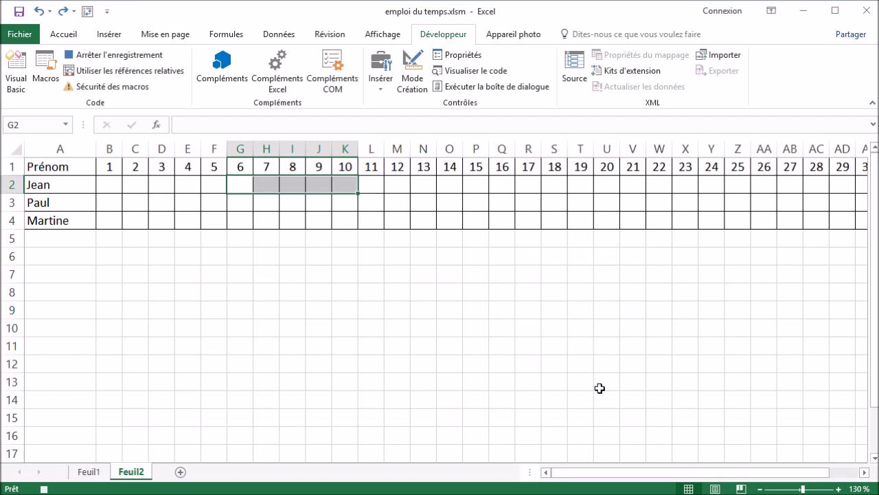
- Merge and centre G2:K2, fill it light green and enter Vac
left_click(73, 37)
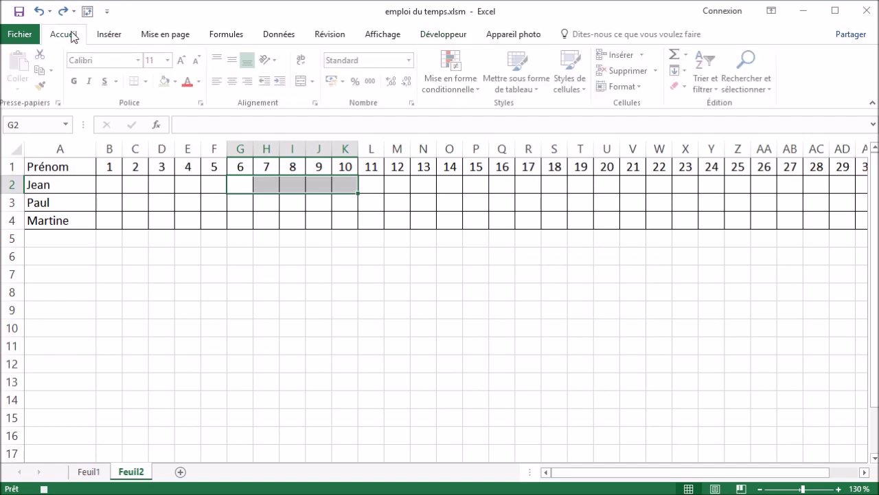
left_click(301, 82)
left_click(166, 83)
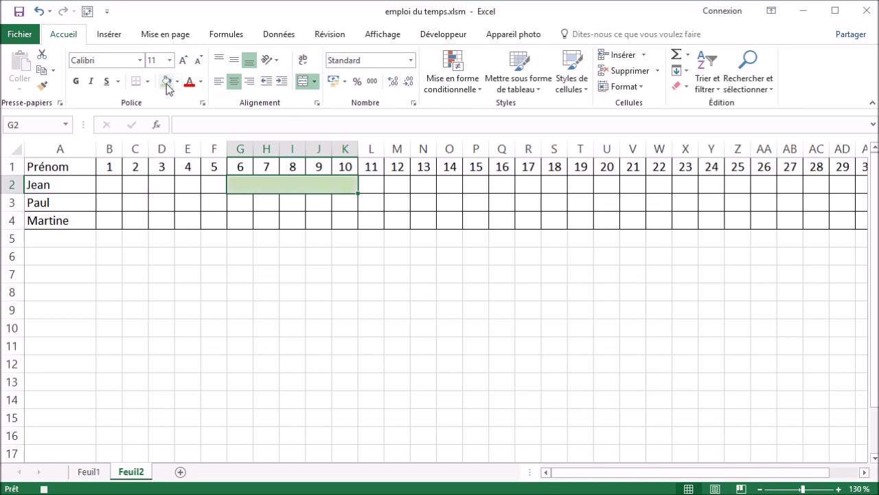
type("Va")
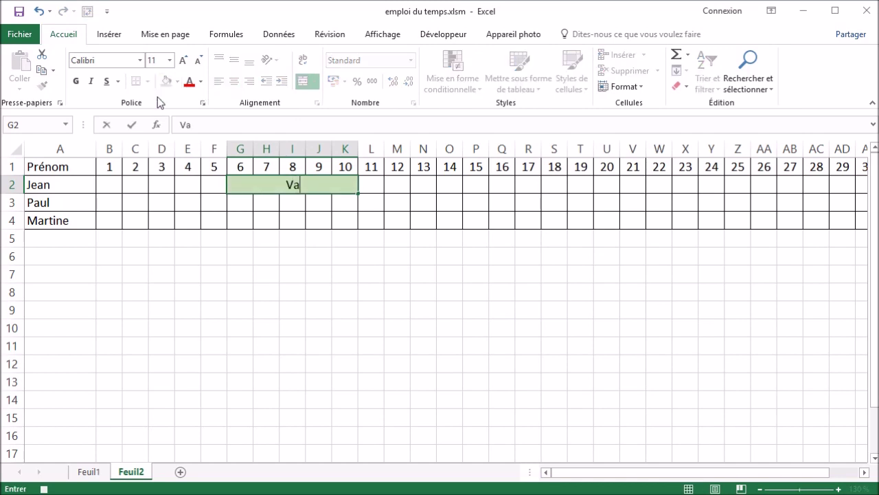
type("c")
key("Return")
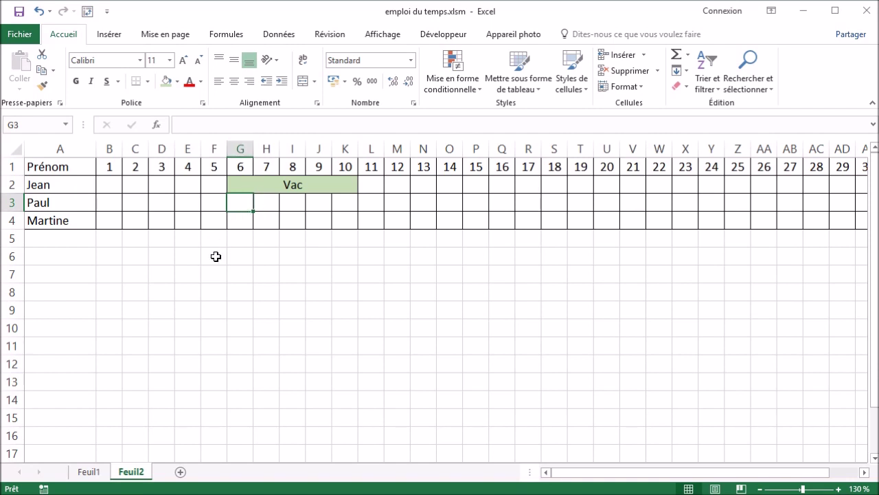
- Run the Vacs macro on Martine's cells O4:Q4
left_click(434, 35)
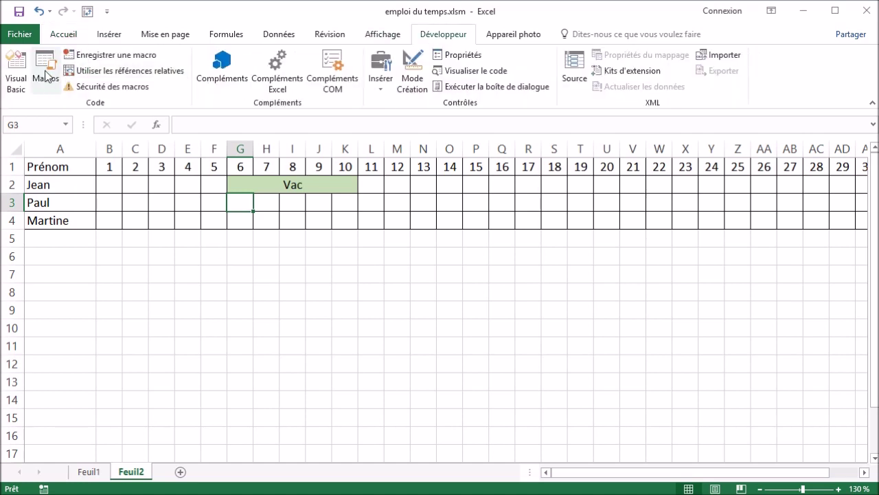
mouse_move(450, 220)
left_mouse_down()
mouse_move(525, 220)
mouse_move(506, 220)
left_mouse_up()
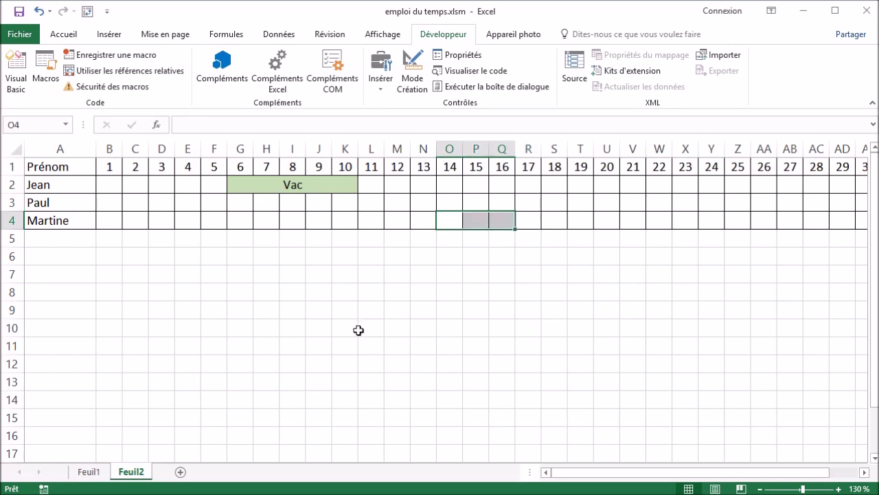
left_click(45, 69)
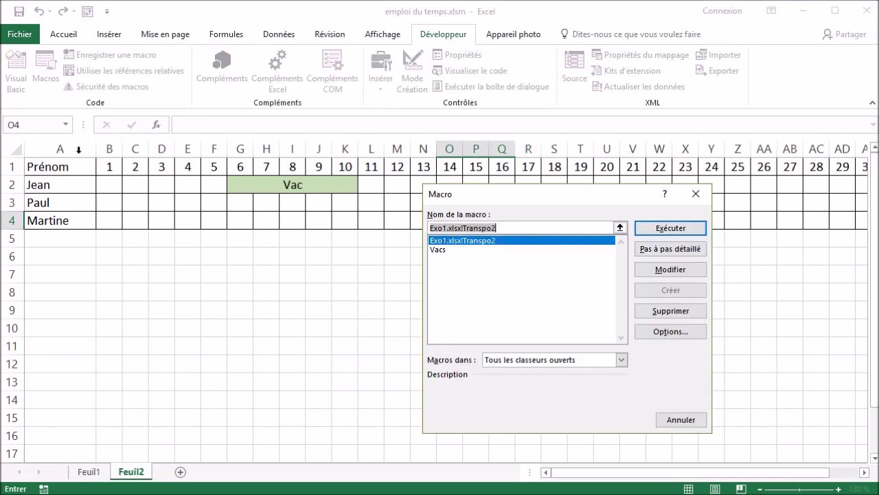
left_click(441, 250)
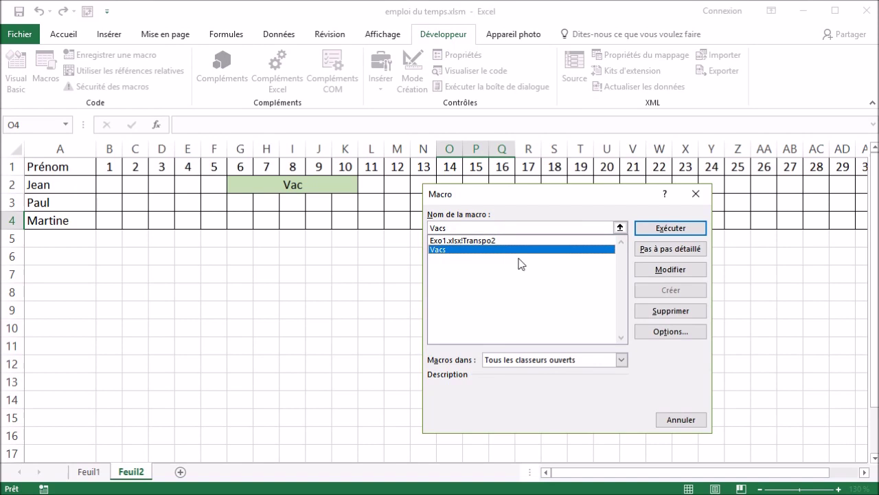
left_click(671, 228)
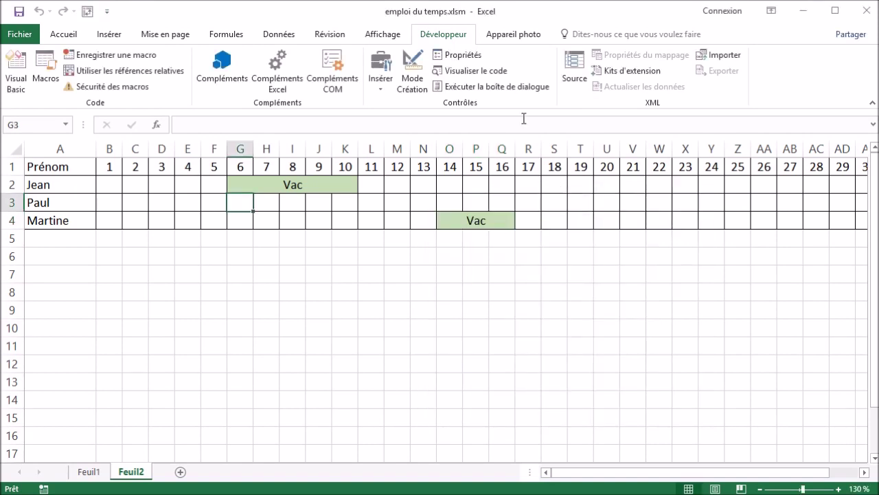
- Open the Vacs macro's code in the VBA editor
left_click(45, 69)
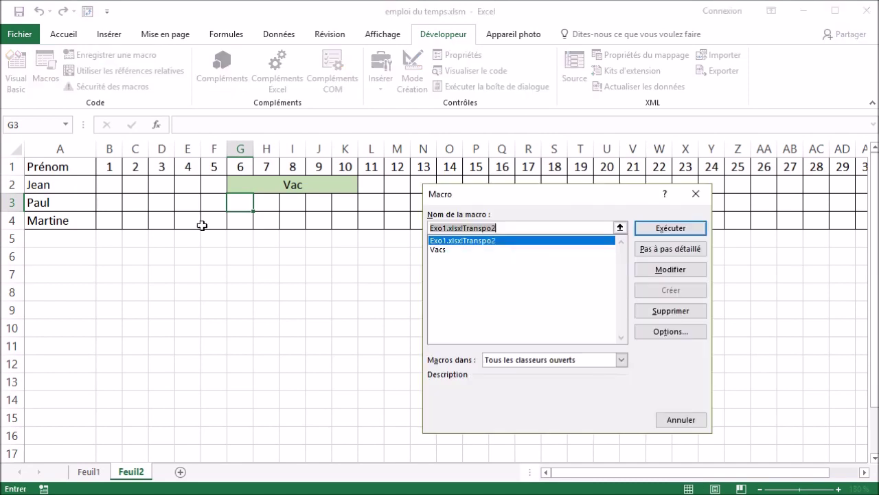
left_click(442, 250)
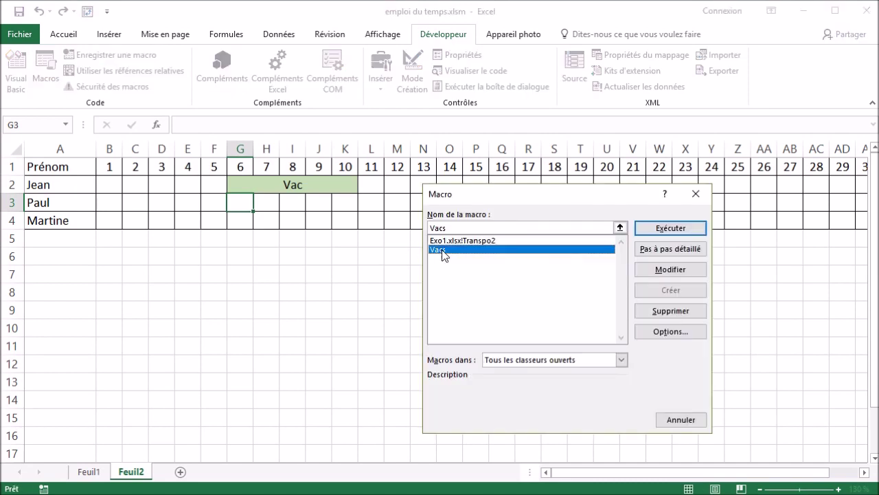
left_click(671, 271)
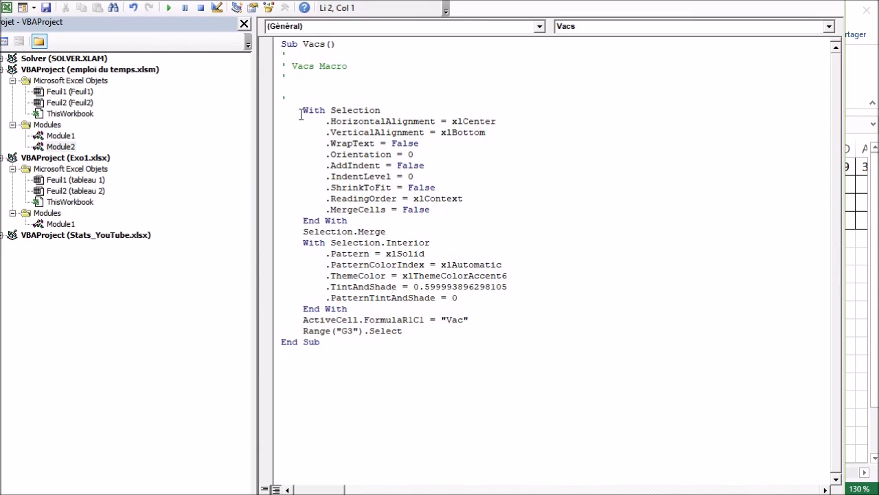
- Review the recorded Vacs code: With Selection, alignment, Merge and Interior fill settings
left_click_drag(301, 110, 385, 112)
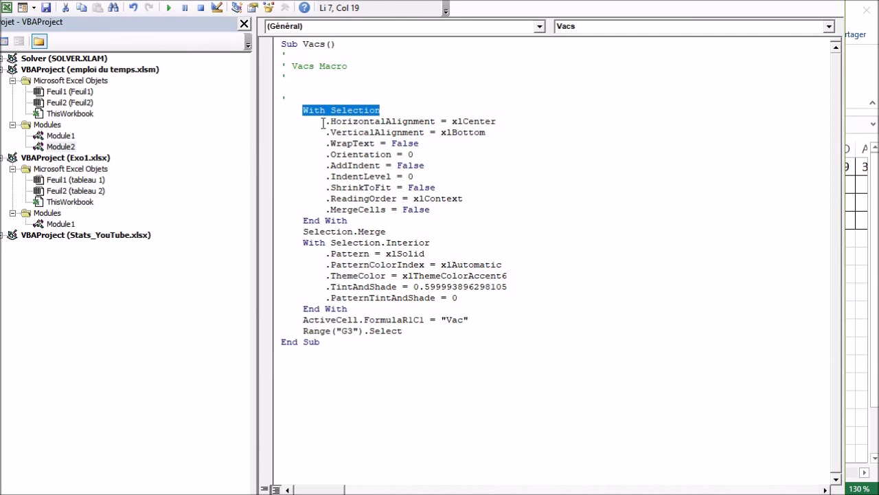
left_click_drag(322, 122, 457, 213)
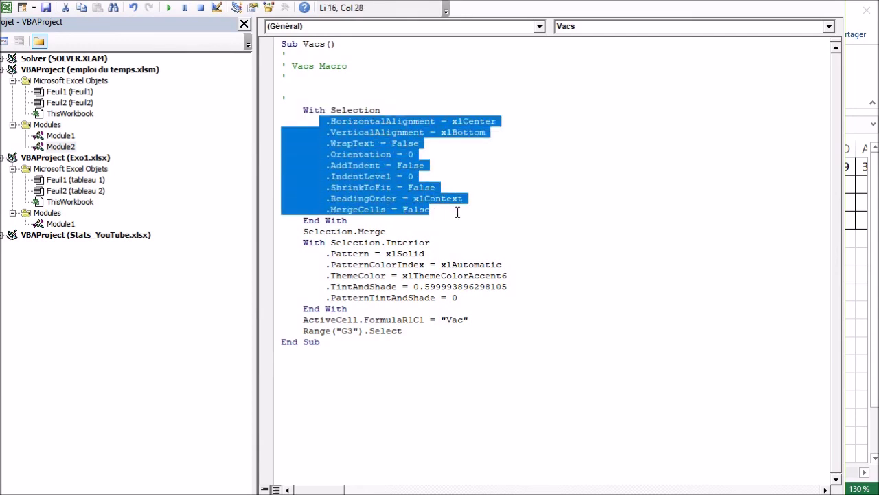
left_click_drag(301, 232, 407, 231)
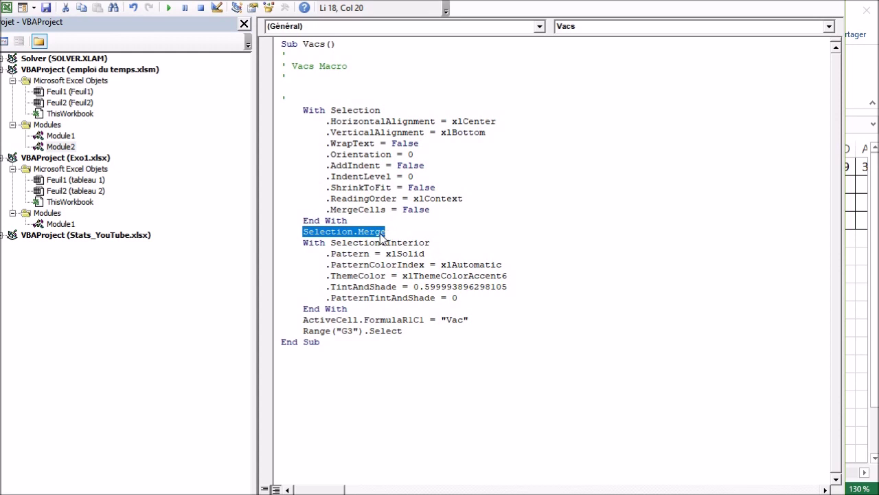
left_click_drag(438, 242, 336, 243)
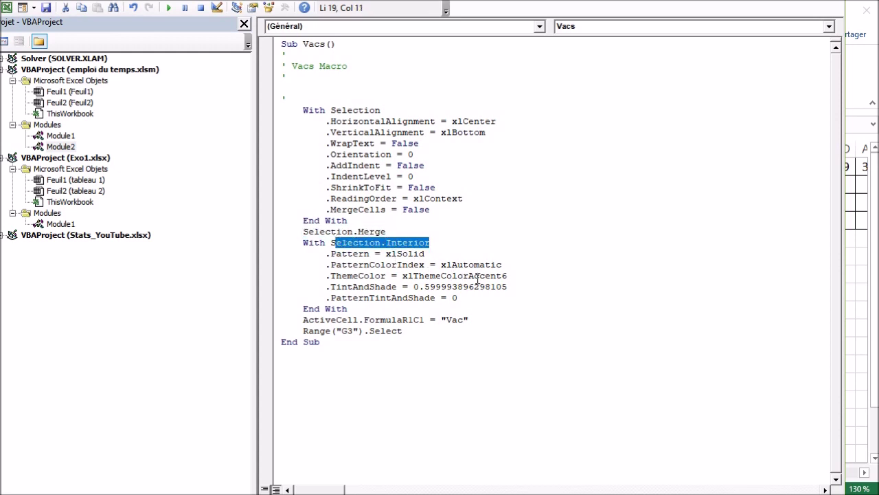
left_click_drag(514, 276, 414, 294)
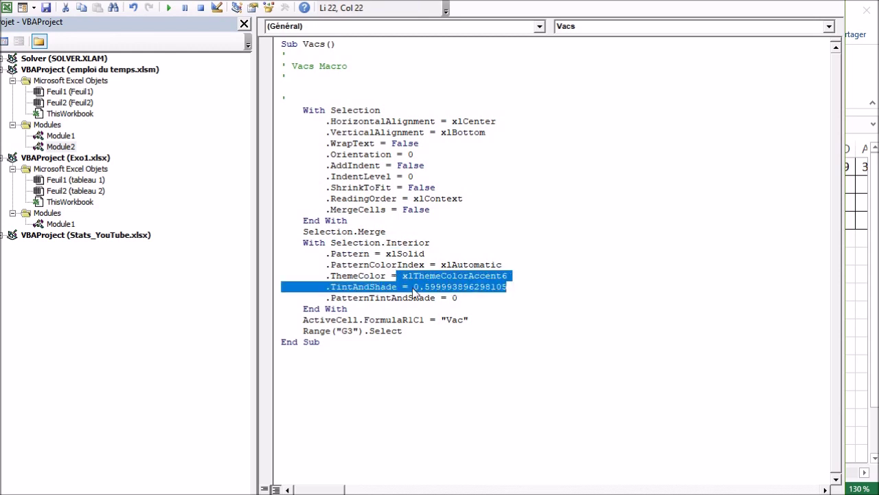
left_click(416, 298)
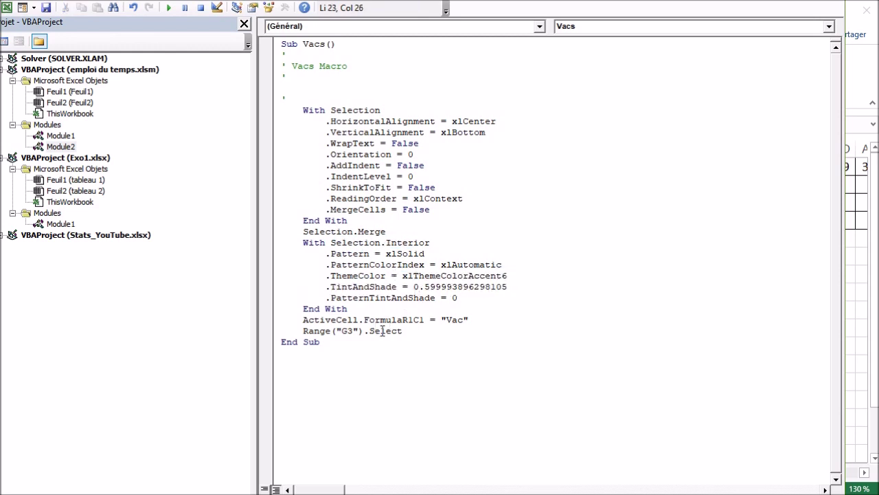
- Change the macro's entered text from "Vac" to "Vacs"
left_click_drag(469, 319, 445, 319)
left_click(462, 321)
type("s")
left_click(446, 354)
- Delete the Range("G3").Select line and the blank comment line, then return to Excel
left_click_drag(405, 332, 279, 333)
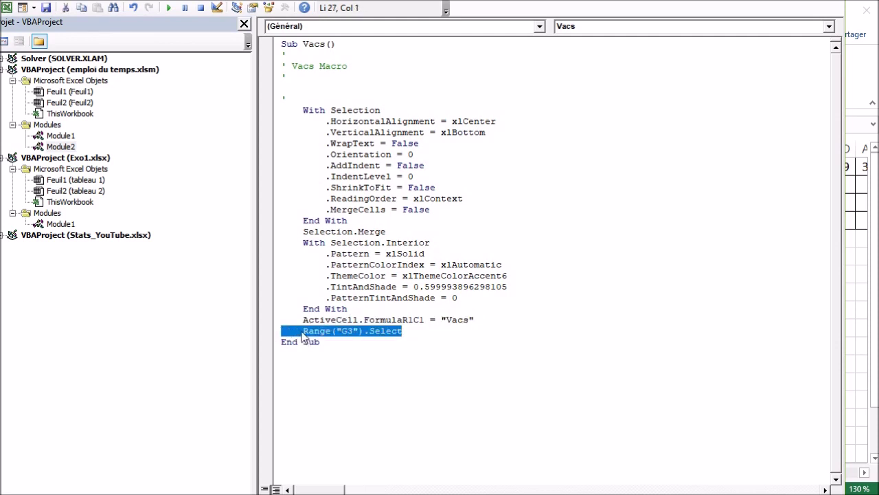
left_click(302, 334)
left_click(405, 332)
left_click(262, 328)
key("Delete")
left_click(290, 90)
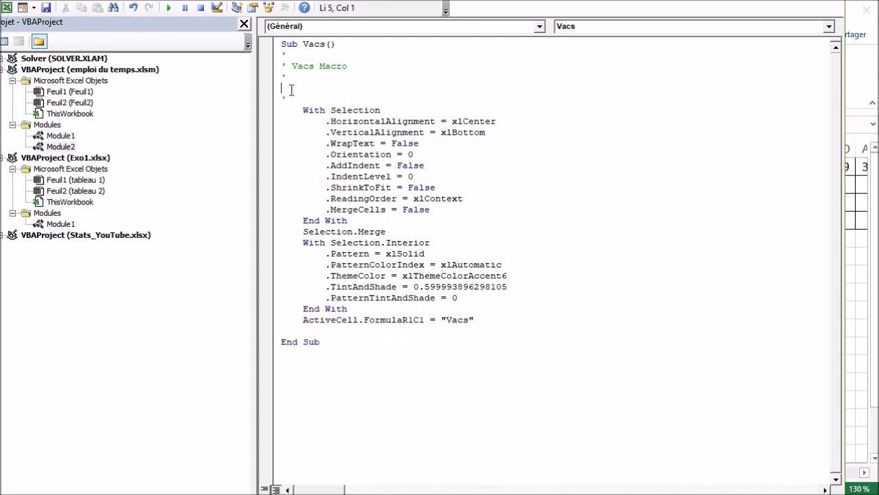
key("Delete")
left_click(324, 322)
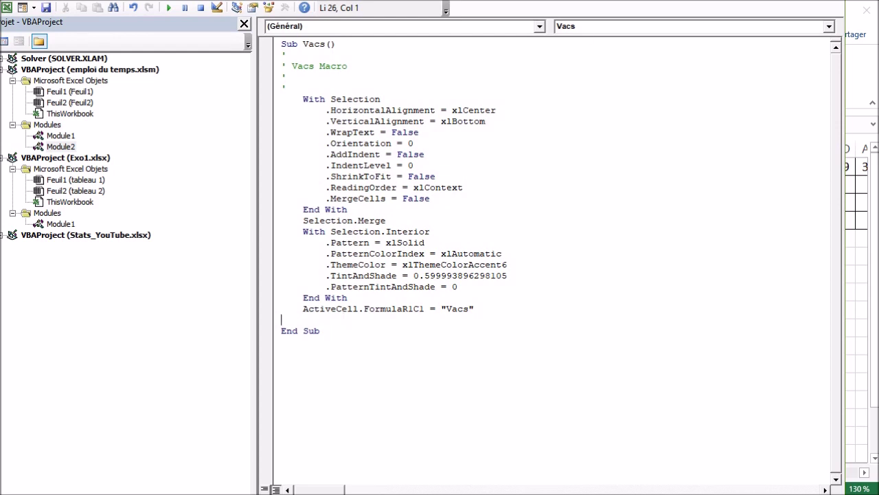
key("alt+F11")
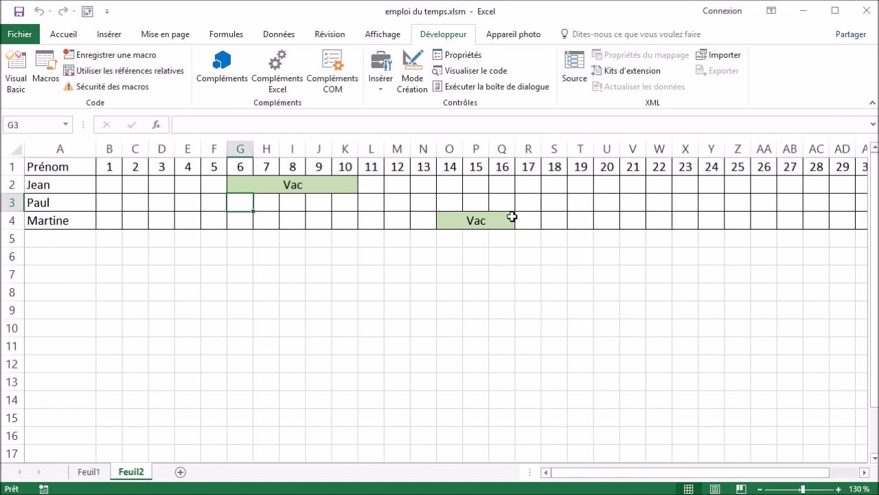
- Record the Déplace macro on Q2:T2: merge, light blue fill, enter Déplace, stop recording
left_click_drag(502, 185, 570, 185)
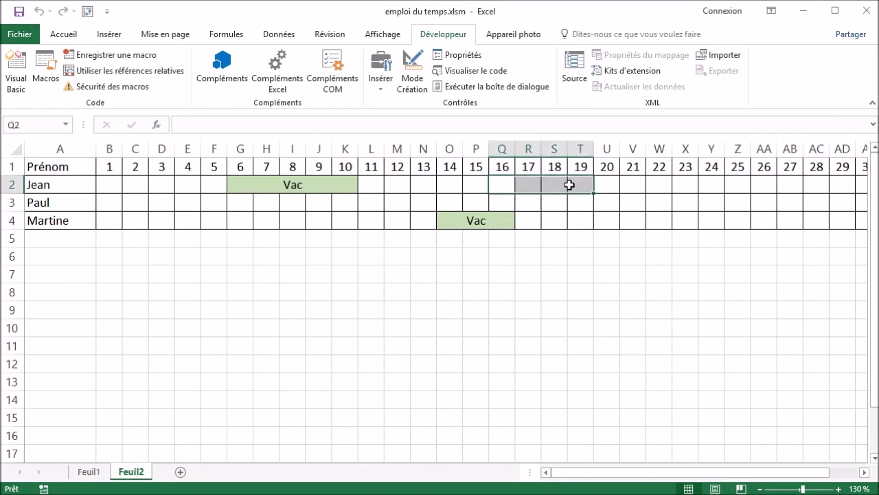
left_click(116, 55)
type("Déplace")
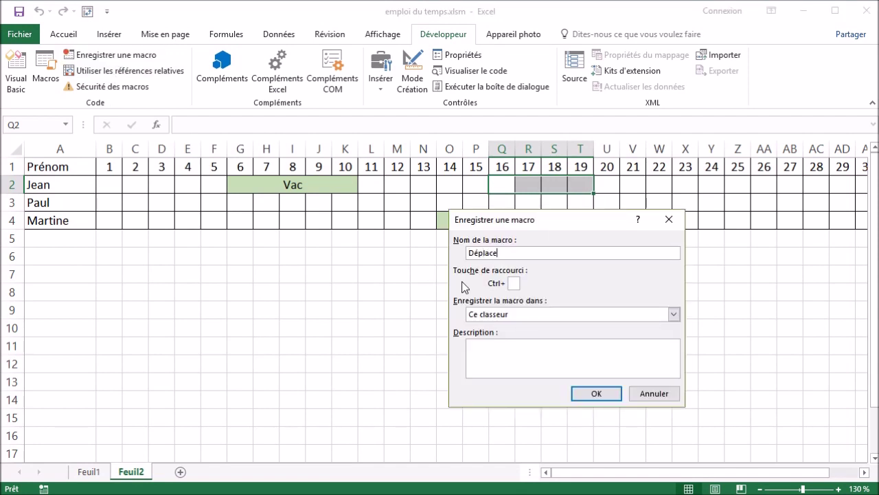
left_click(592, 393)
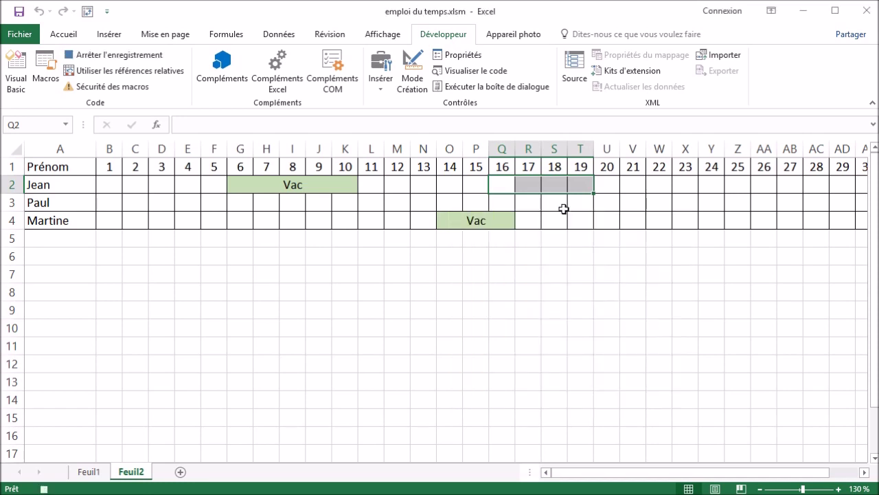
left_click(60, 36)
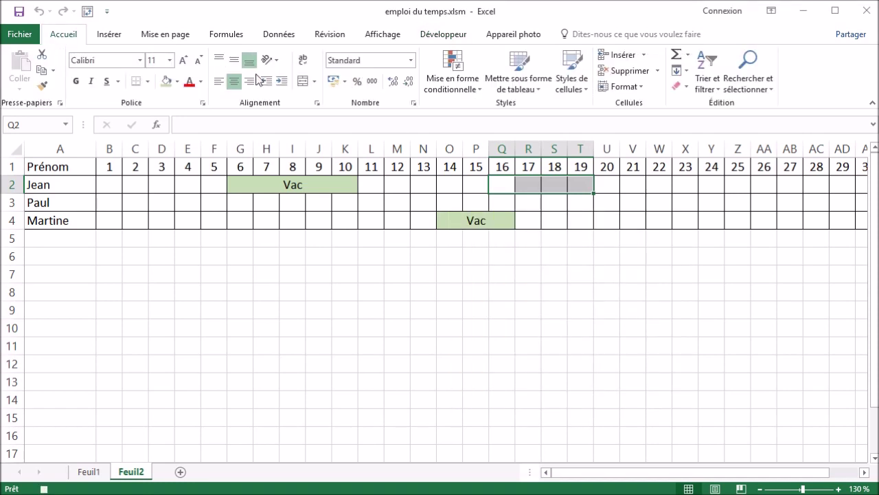
left_click(303, 81)
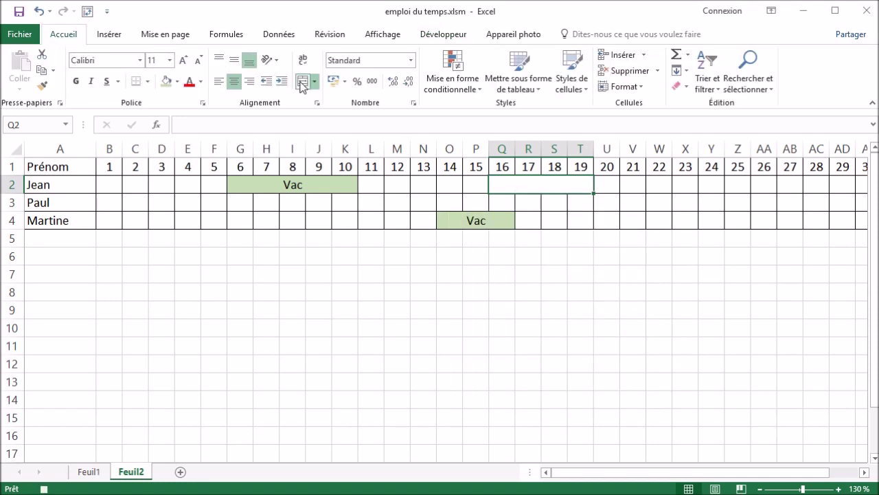
left_click(178, 82)
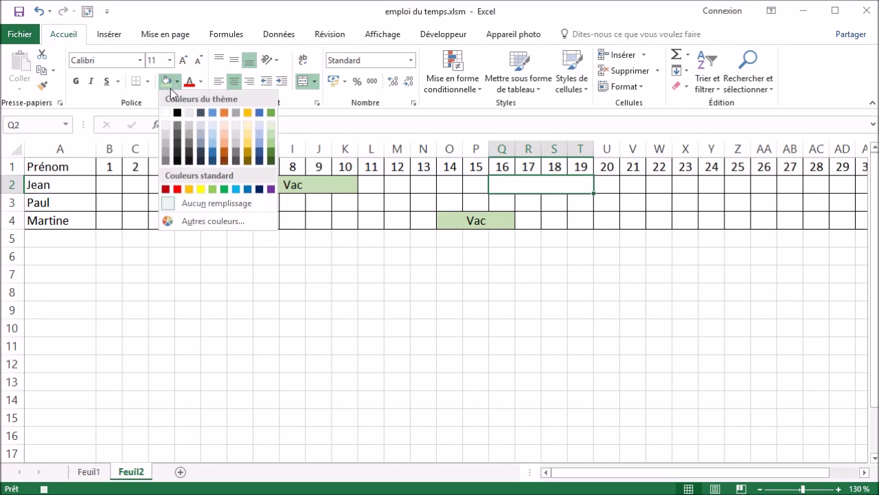
left_click(213, 129)
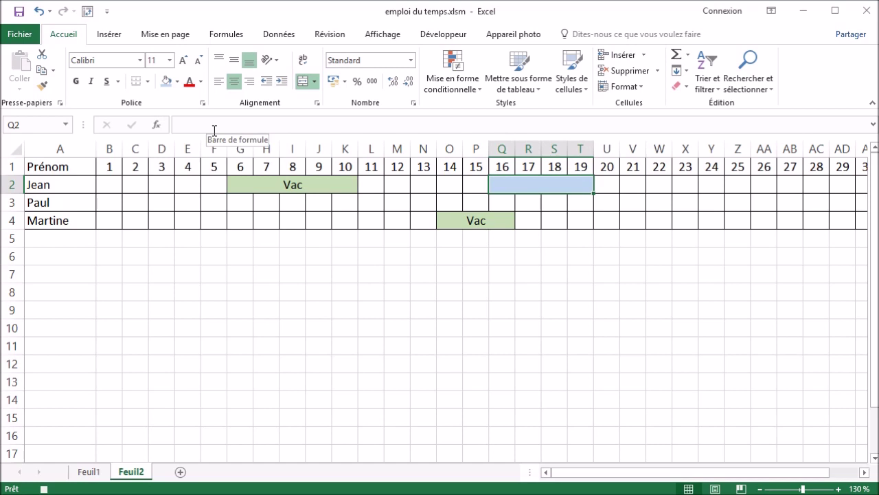
type("Dép")
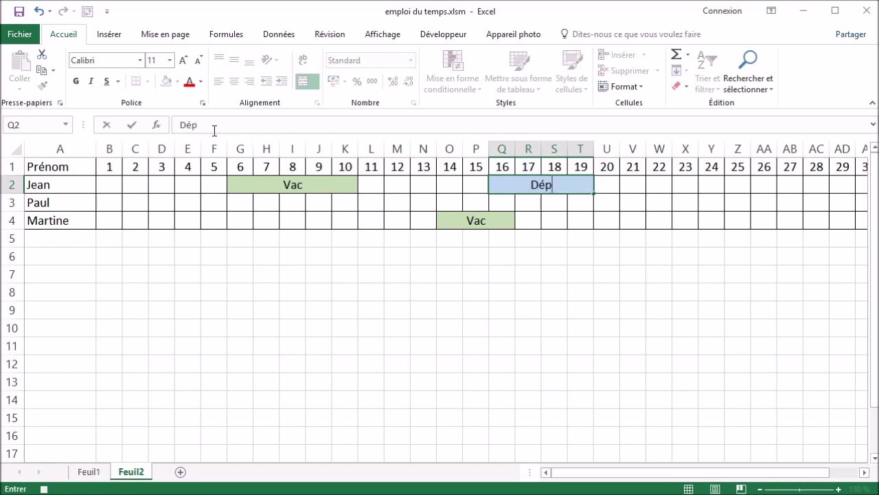
key("Return")
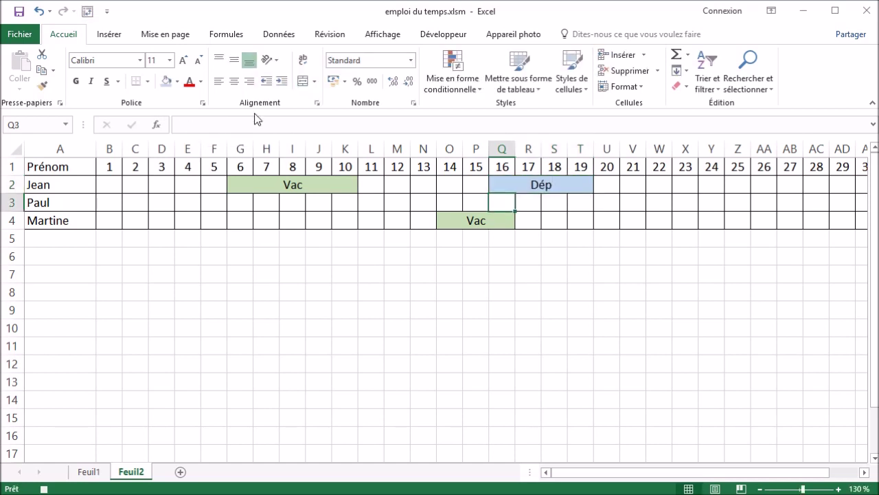
left_click(43, 489)
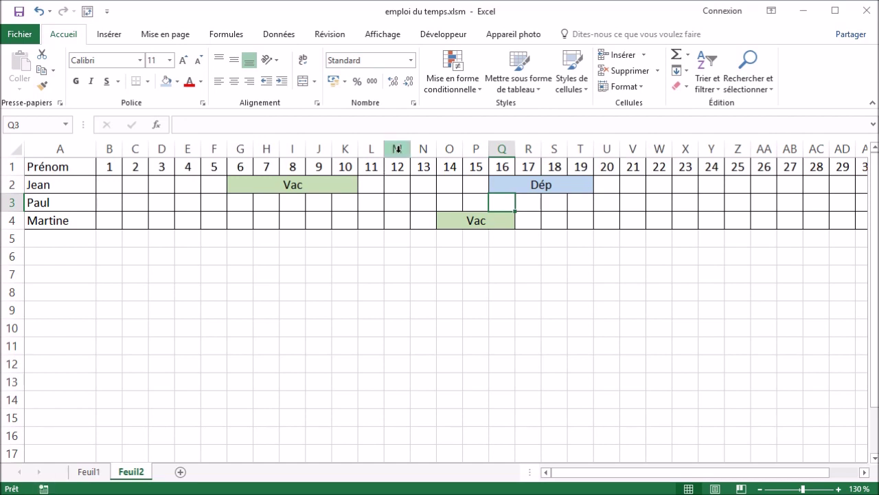
- Run the Déplace macro on Martine's days 5–8 (F4:I4)
left_click_drag(206, 220, 292, 221)
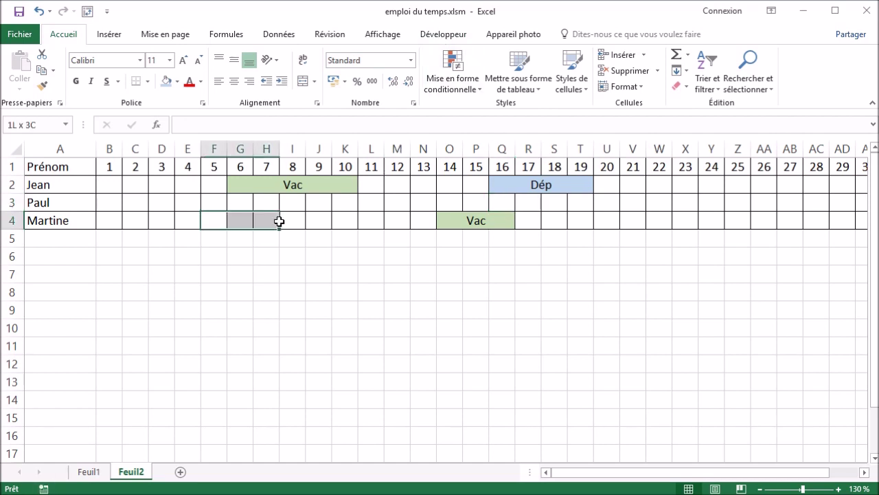
left_click(448, 34)
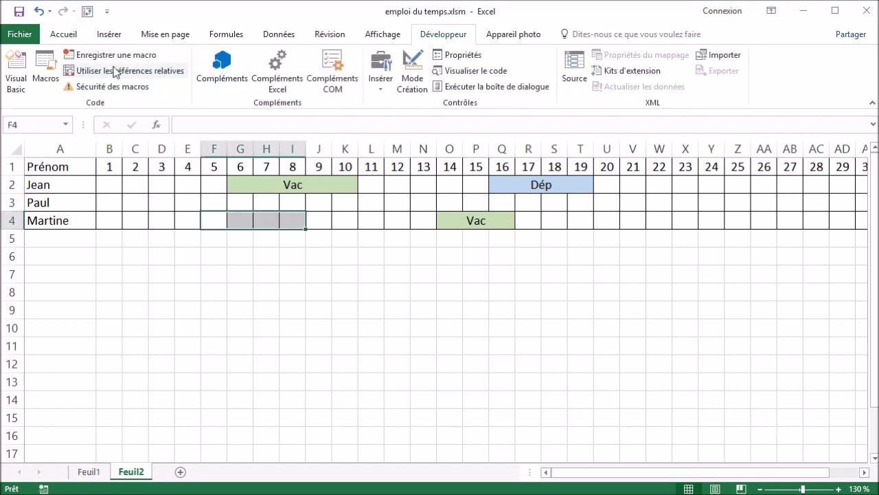
left_click(45, 65)
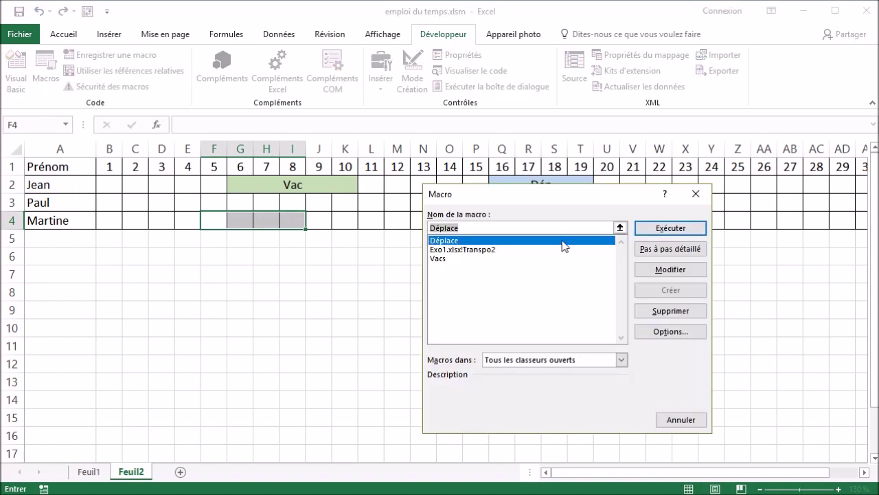
left_click(646, 230)
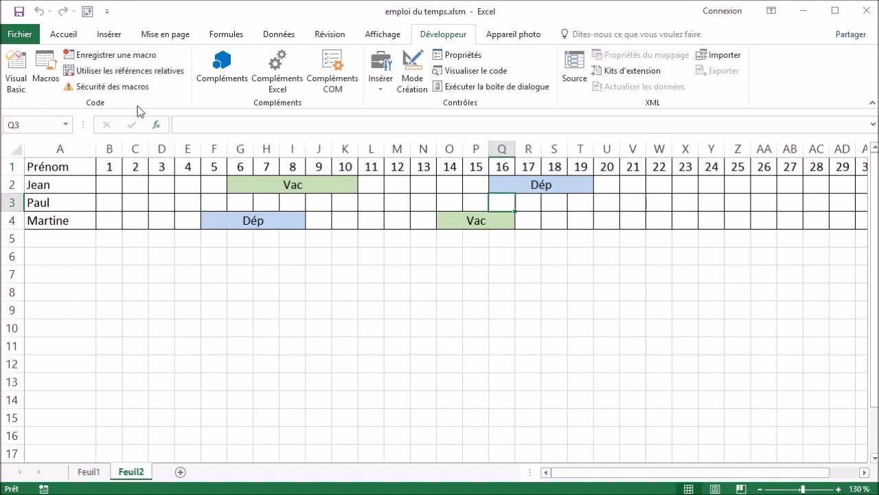
- Open the Déplace macro's code and review its alignment, Merge and Interior fill lines
left_click(45, 65)
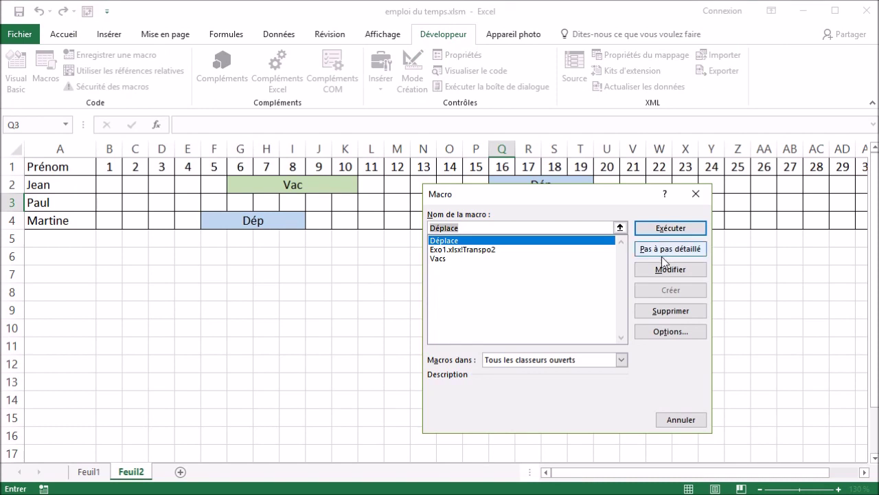
left_click(689, 272)
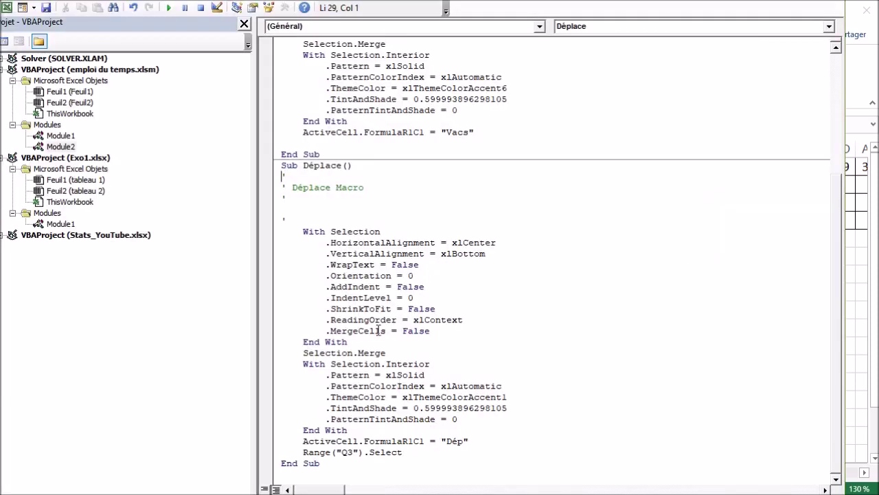
left_click_drag(353, 233, 358, 244)
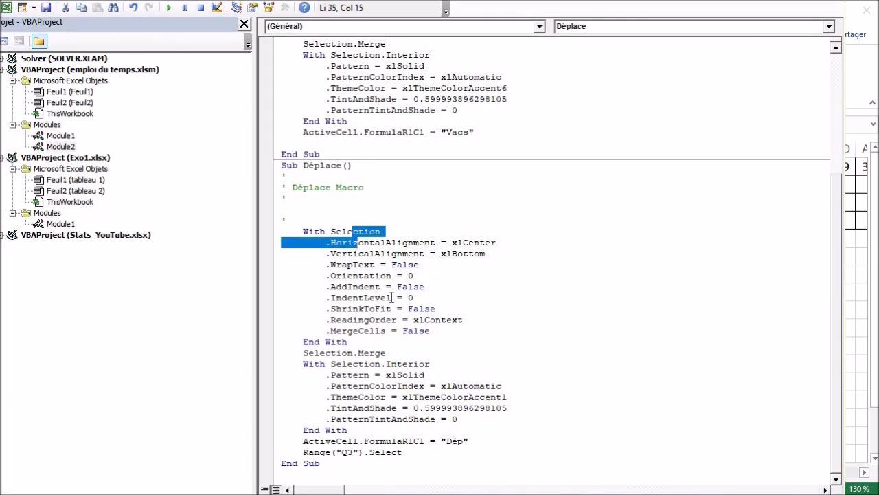
left_click_drag(394, 353, 336, 353)
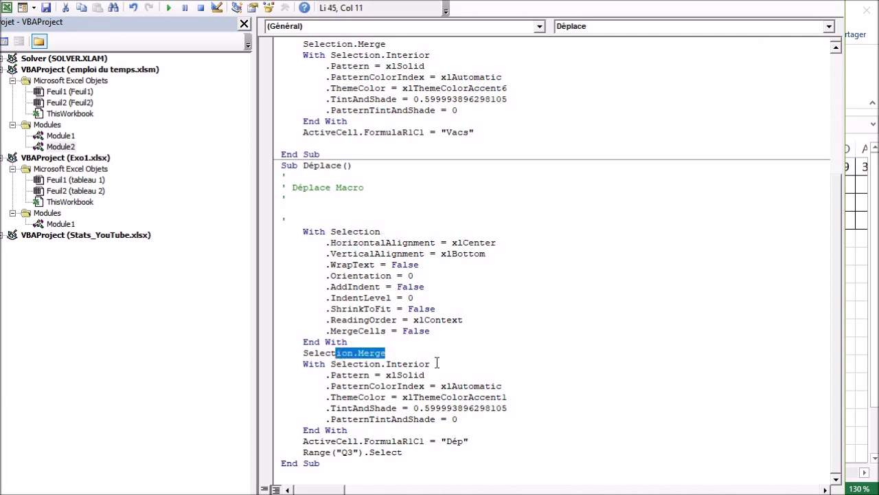
left_click_drag(386, 364, 439, 412)
left_click(453, 420)
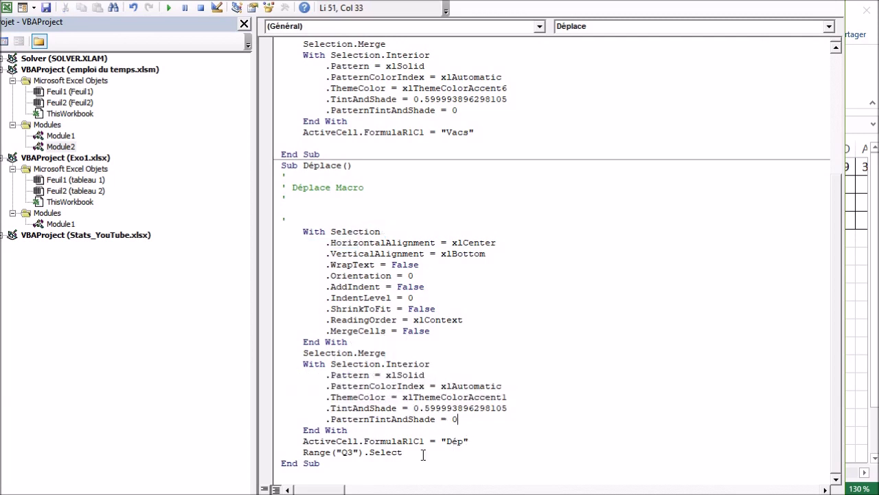
- Delete the Range("Q3").Select line and return to the schedule sheet
left_click_drag(416, 452, 280, 452)
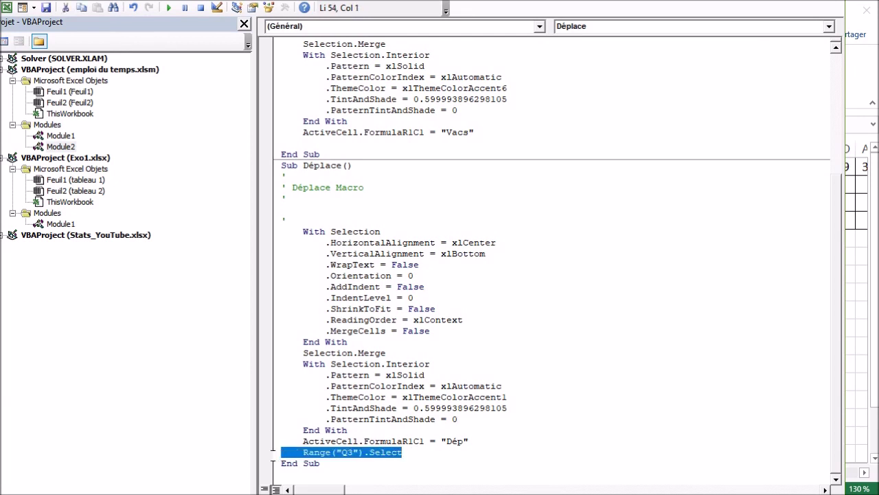
key("Delete")
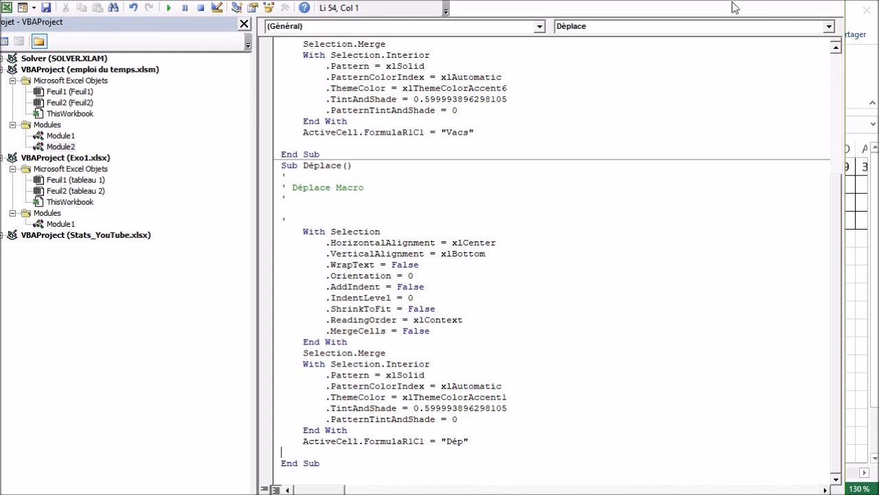
key("alt+F11")
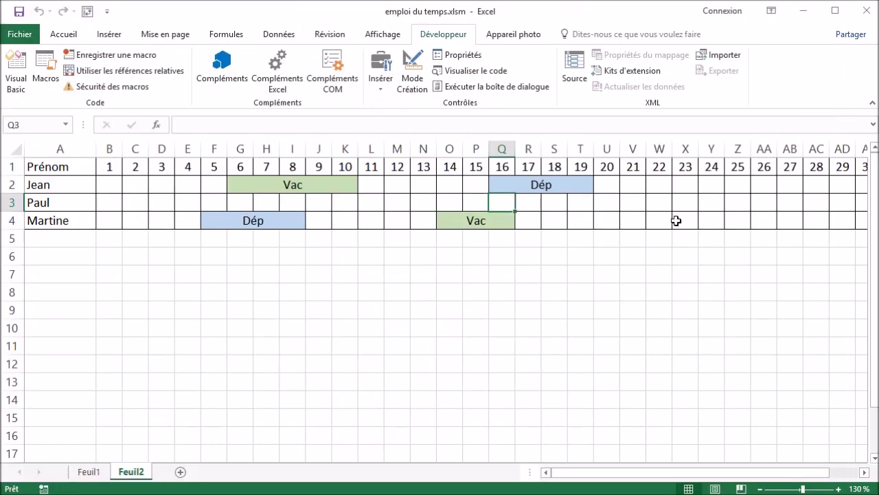
- Apply Déplace to Martine's days 22–25 (W4:Z4) via Alt+F8, then save emploi du temps.xlsm
left_click(666, 221)
key("shift+Right")
key("shift+Right")
key("shift+Right")
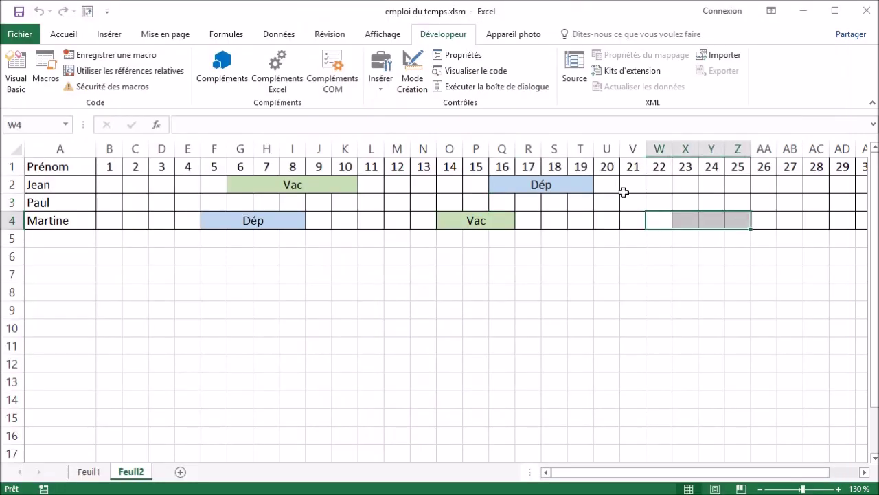
key("alt+F8")
left_click(658, 228)
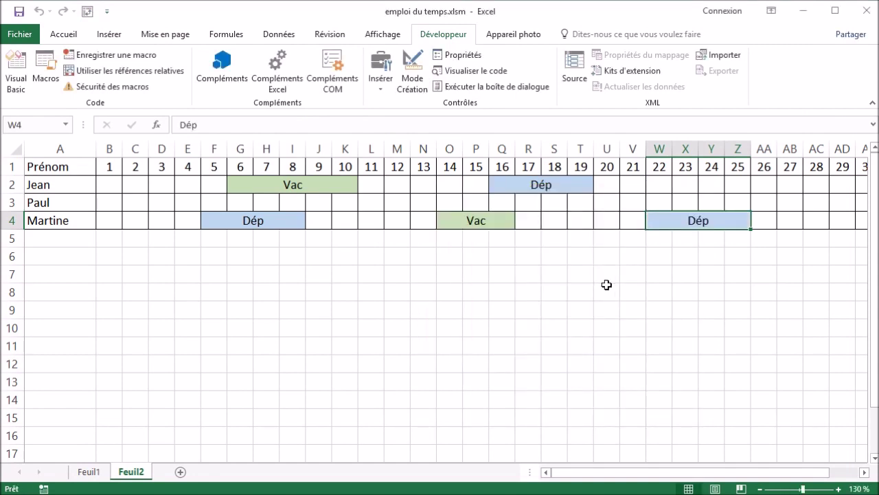
left_click(345, 399)
key("F12")
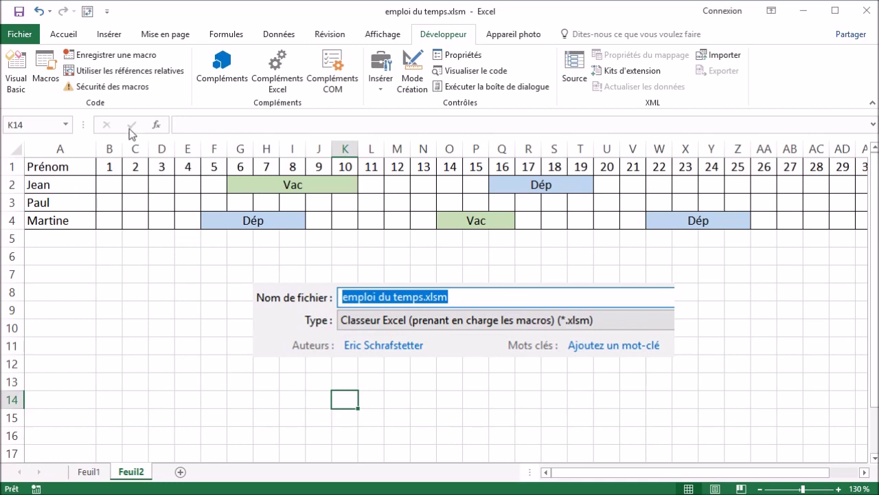
- Open Quick Access Toolbar customisation and limit it to emploi du temps.xlsm
right_click(118, 14)
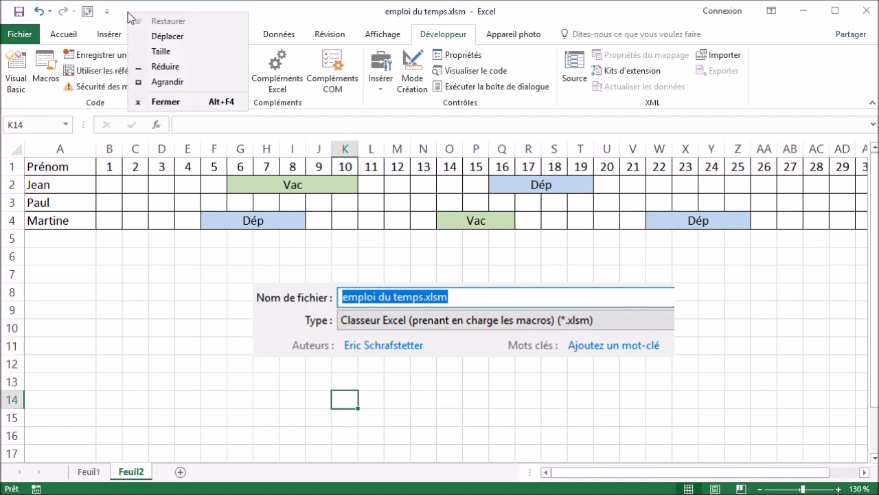
right_click(91, 11)
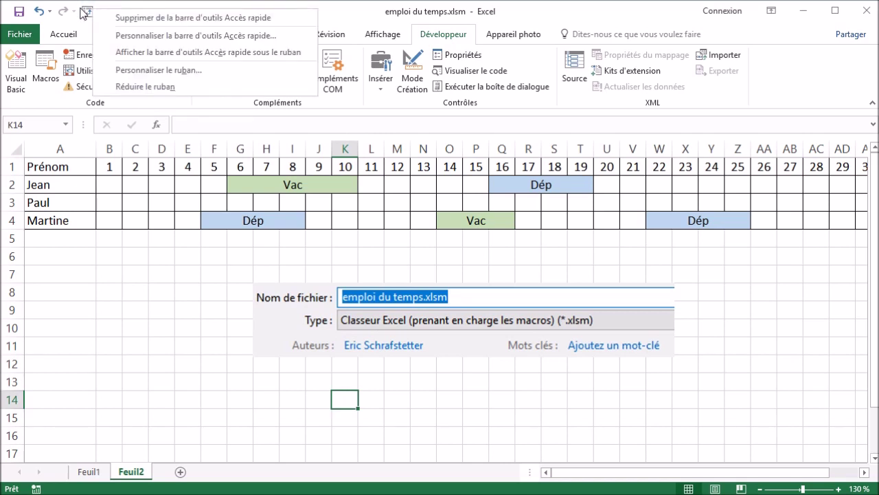
right_click(357, 16)
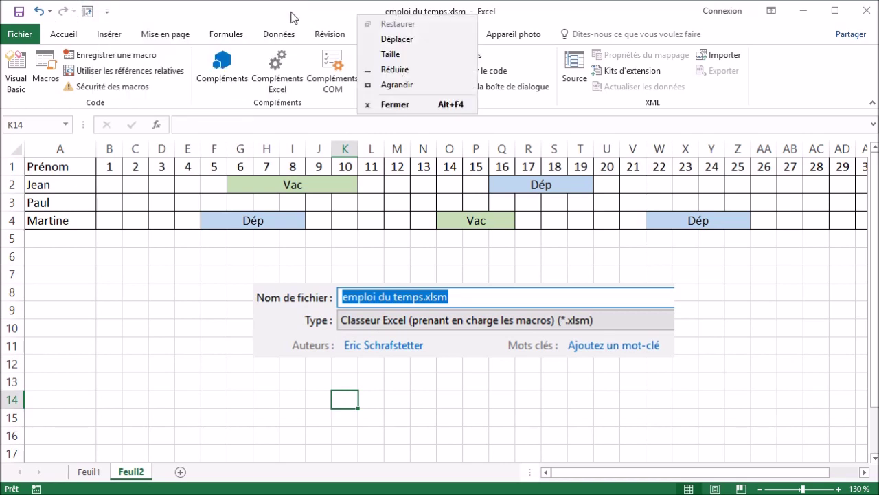
right_click(72, 13)
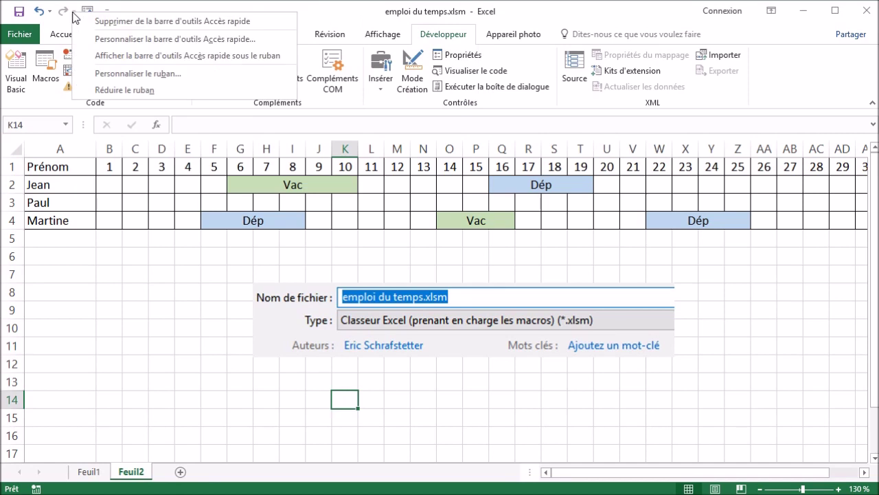
left_click(159, 40)
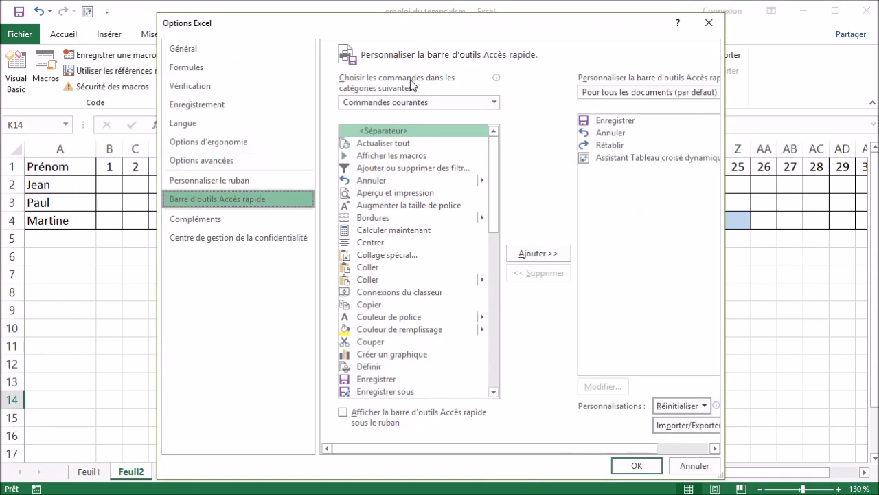
left_click_drag(428, 29, 323, 30)
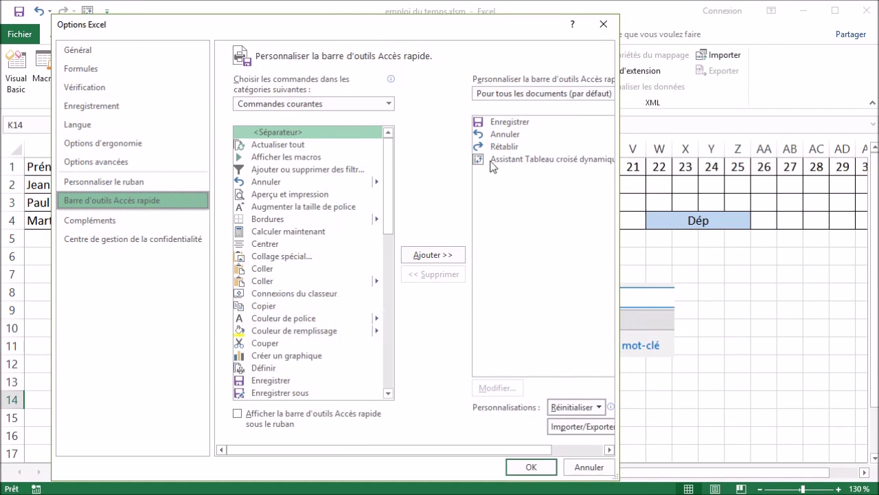
left_click_drag(621, 241, 750, 242)
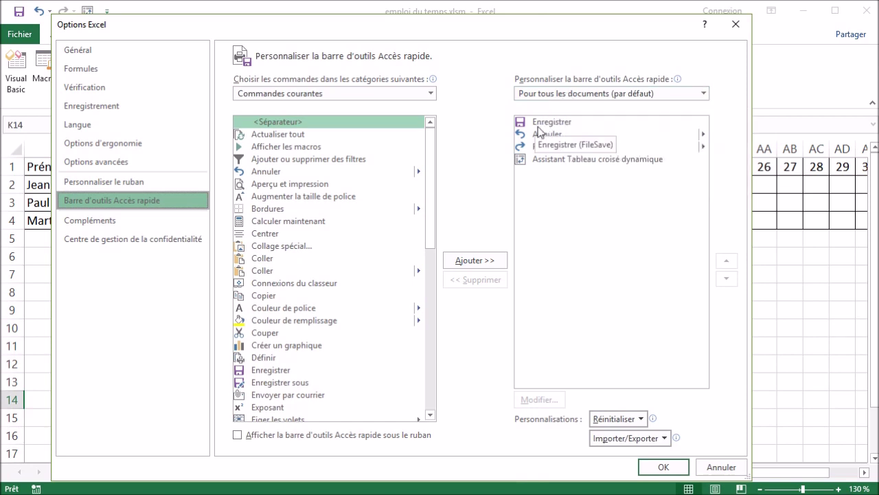
left_click(554, 98)
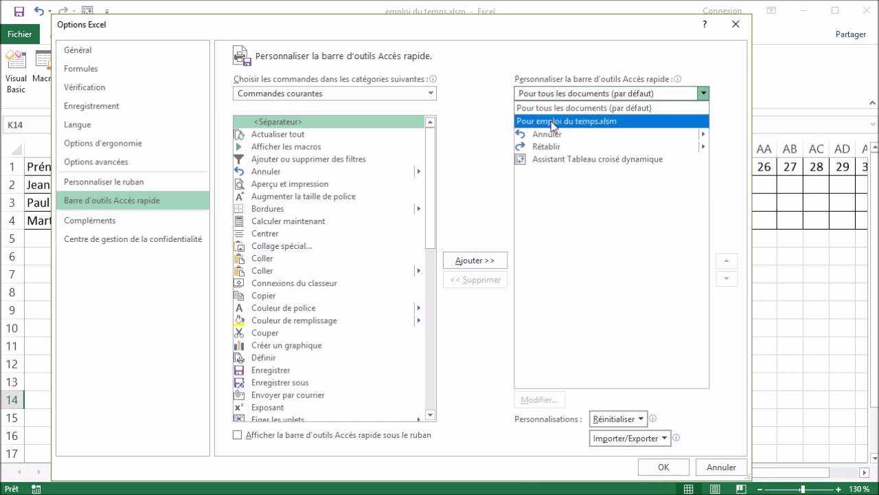
left_click(553, 122)
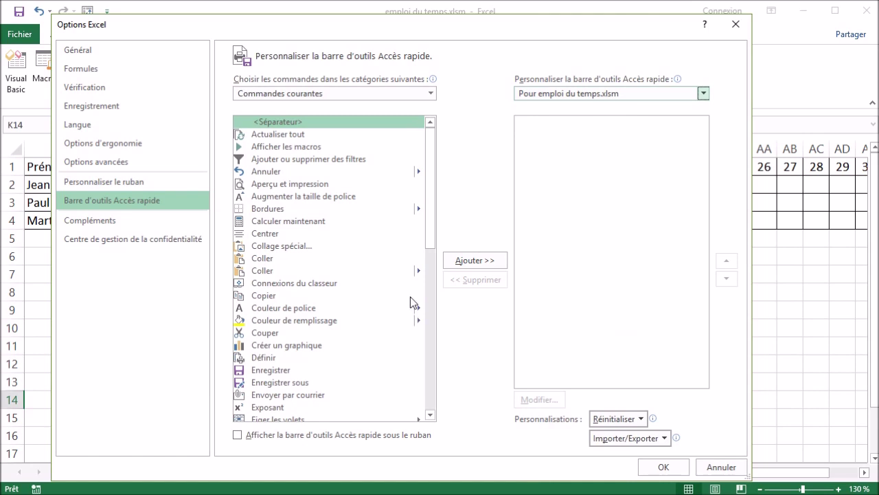
- Add the Vacs and Déplace macros to the toolbar from the Macros category and confirm
left_click(390, 93)
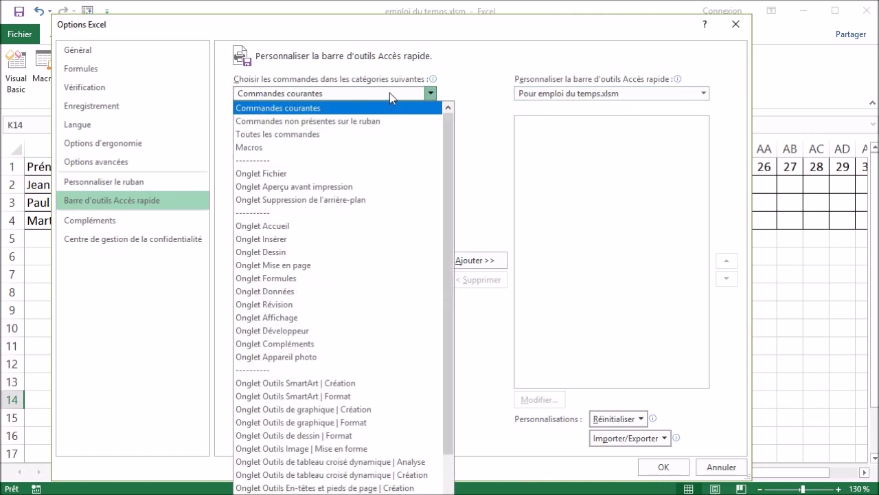
left_click(266, 153)
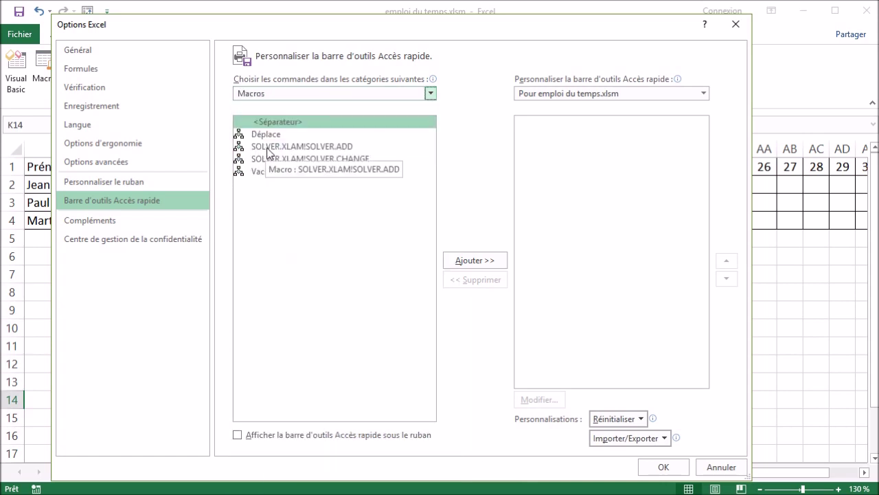
left_click(268, 136)
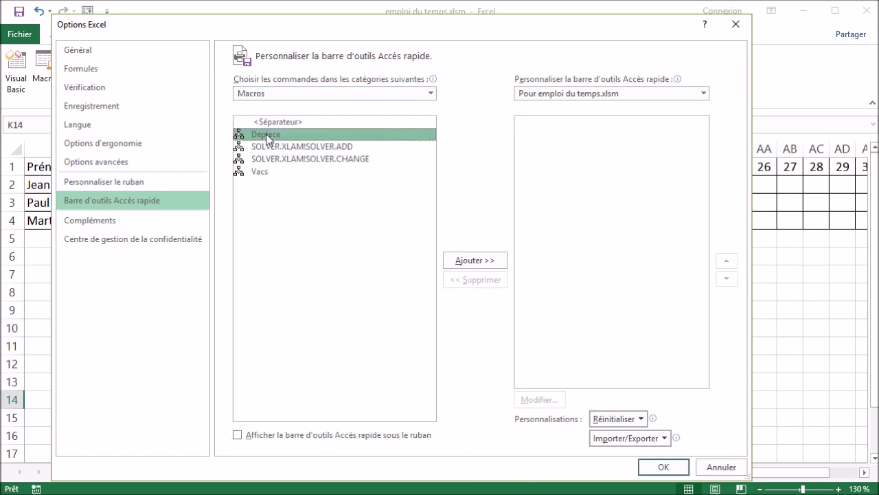
left_click(267, 174)
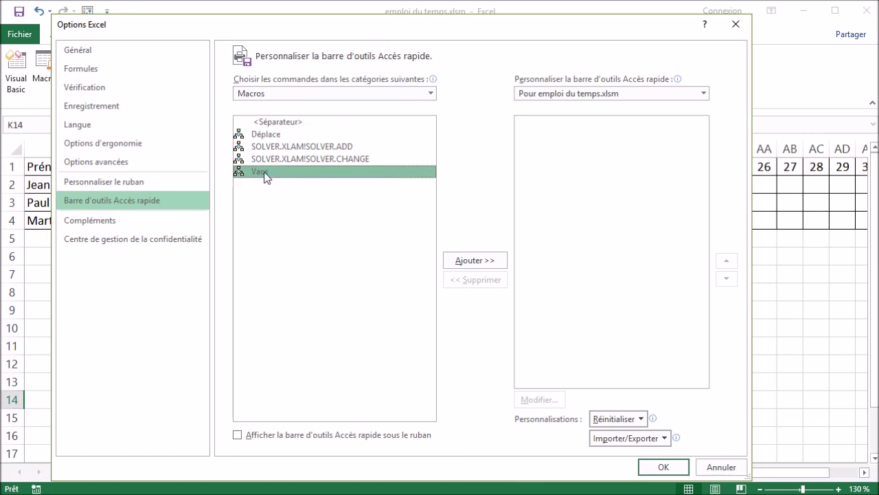
left_click(490, 261)
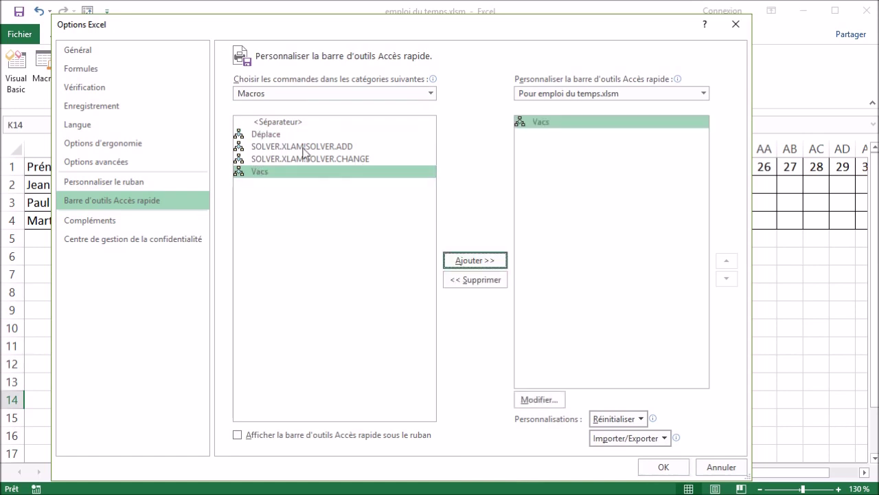
left_click(278, 134)
left_click(468, 260)
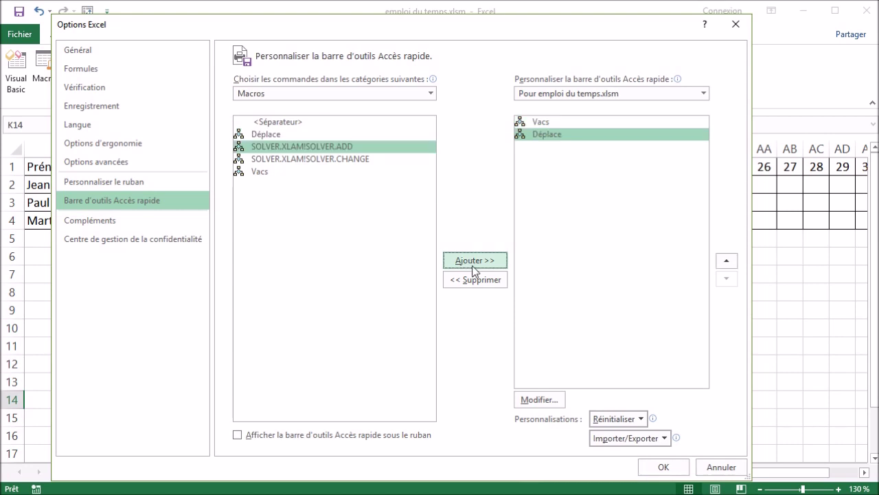
left_click(663, 468)
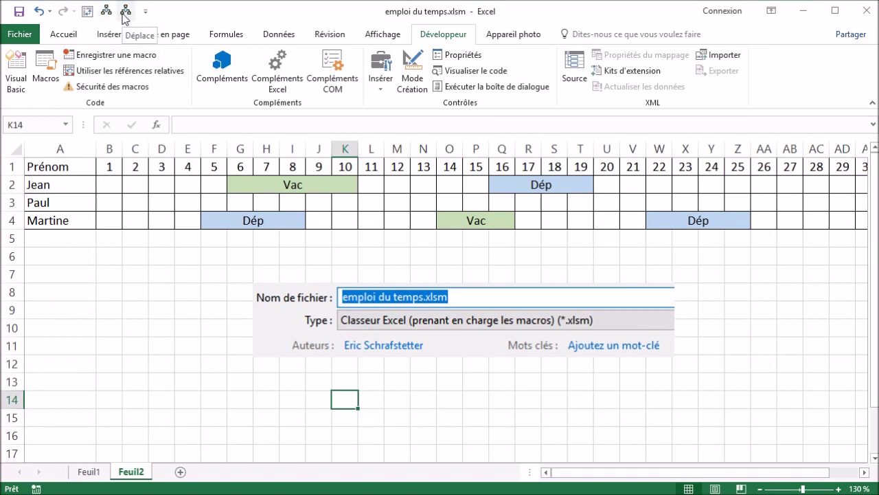
- Use the toolbar buttons to apply Déplace to C3:E3 and Vacs to T3:W3
left_click_drag(137, 202, 186, 198)
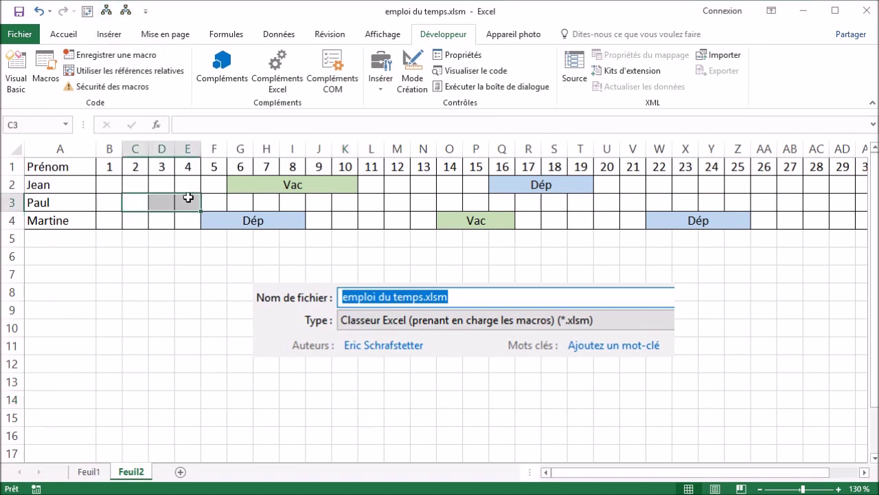
left_click(127, 12)
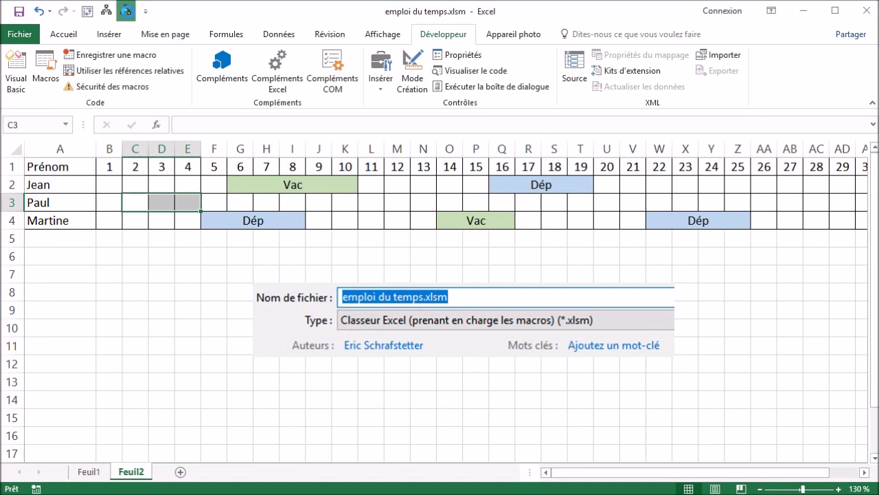
left_click_drag(572, 203, 656, 203)
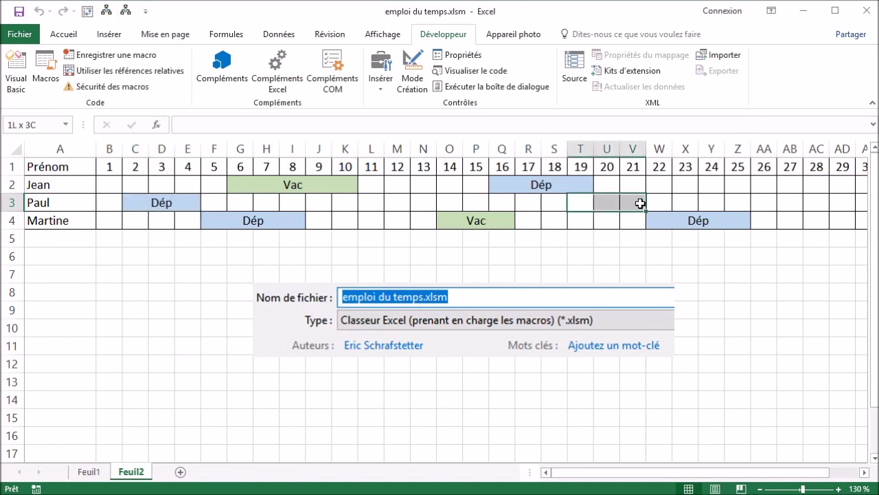
left_click(107, 12)
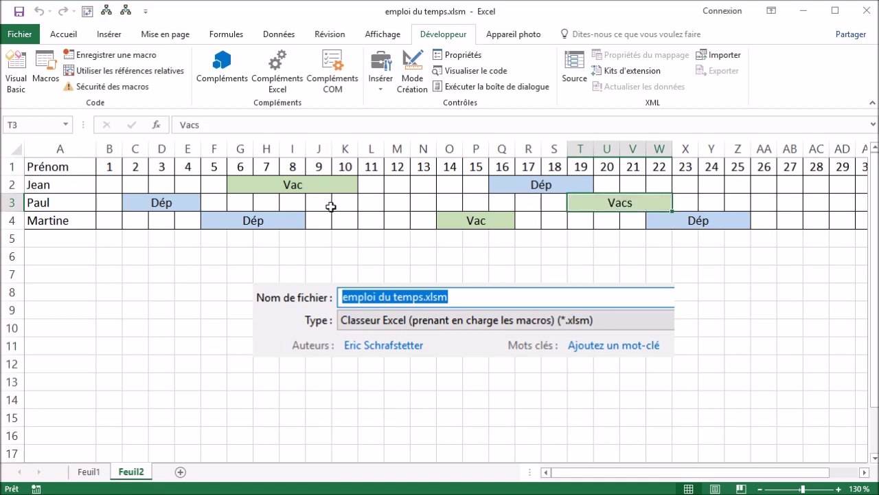
right_click(107, 14)
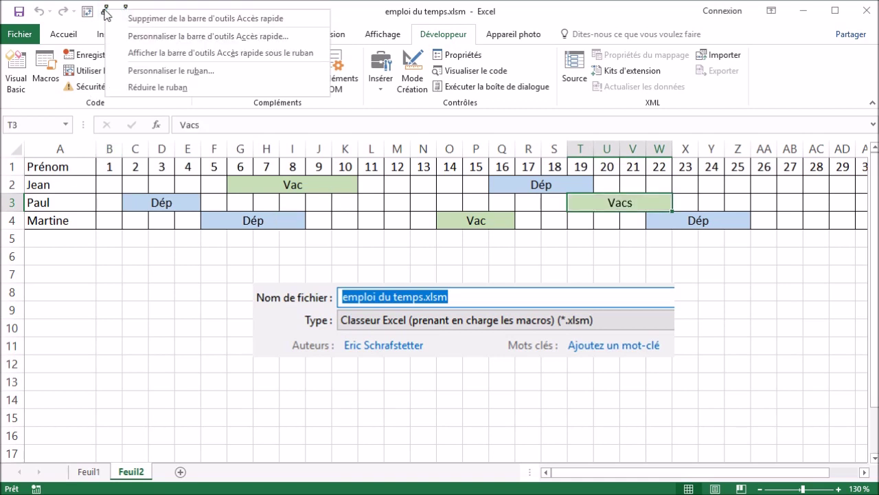
- In the emploi du temps.xlsm toolbar list, give the Vacs button a picture icon
left_click(141, 36)
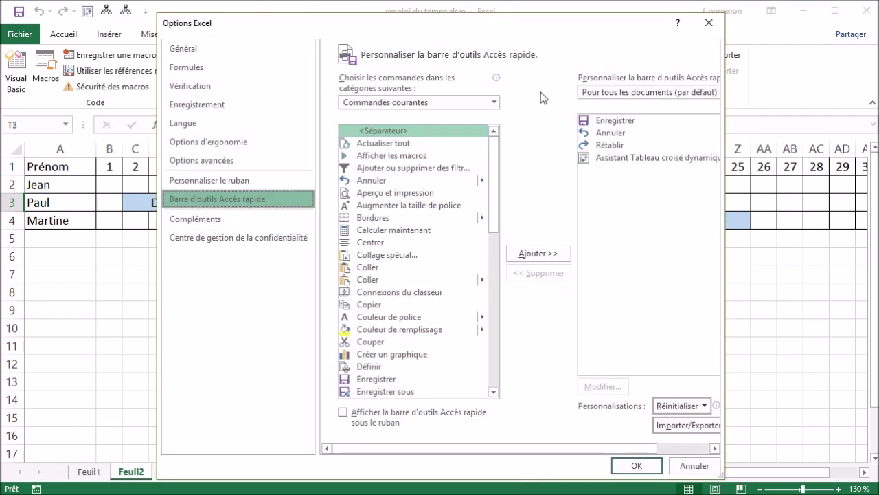
left_click(612, 92)
left_click(596, 116)
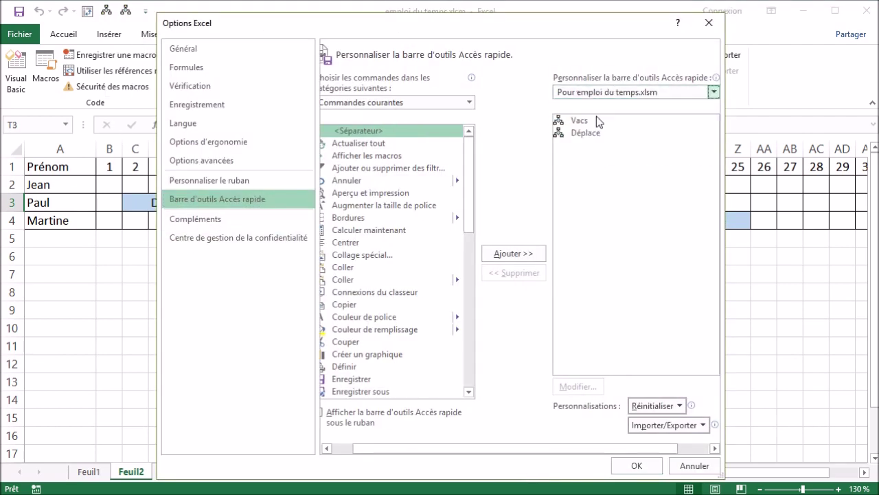
left_click(578, 122)
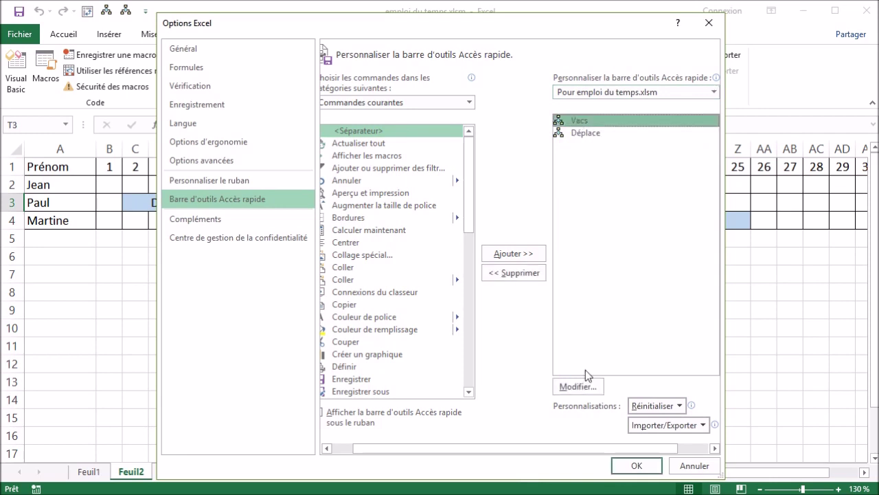
left_click(581, 388)
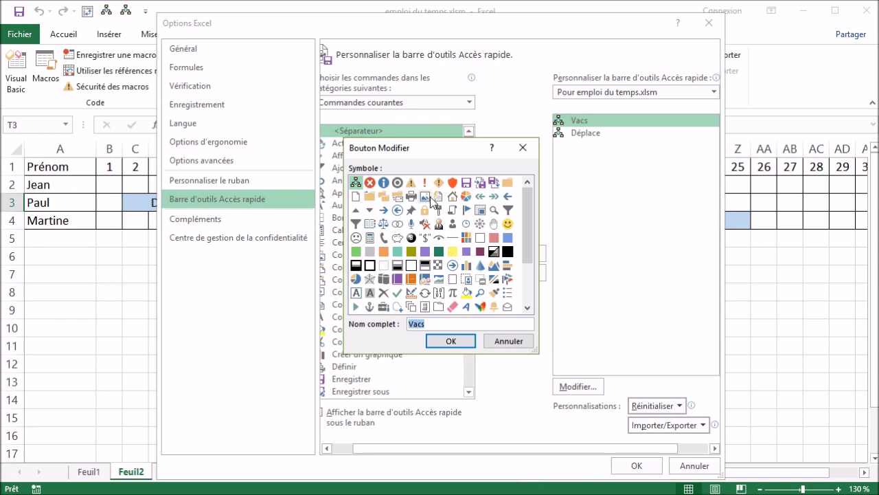
left_click(425, 195)
left_click(470, 342)
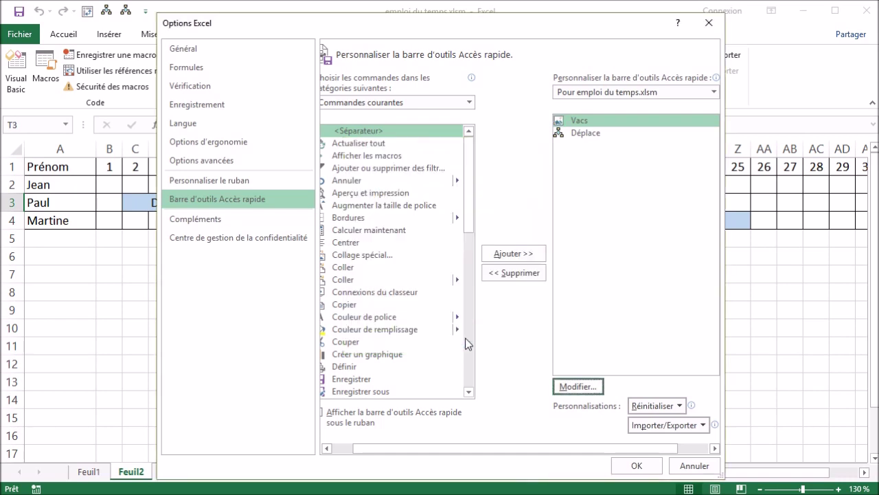
- Give the Déplace button a right-arrow icon, apply, then select Paul's days 11–13 (L3:N3)
left_click(574, 133)
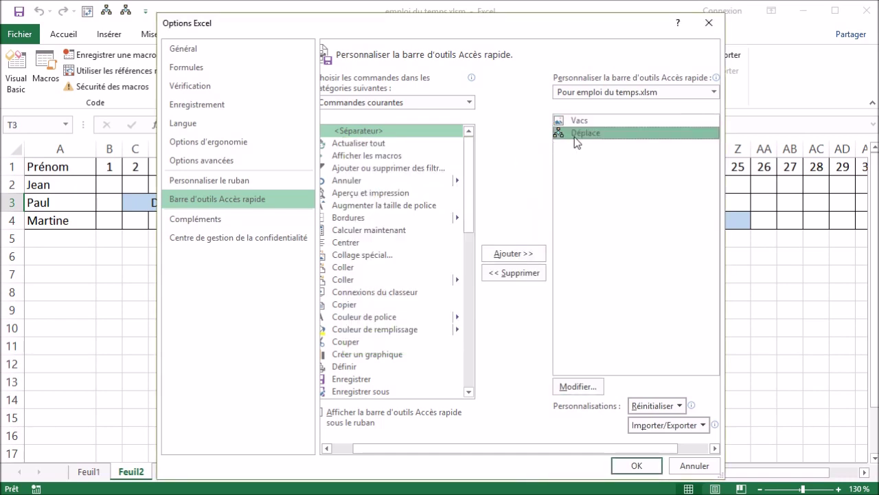
left_click(576, 386)
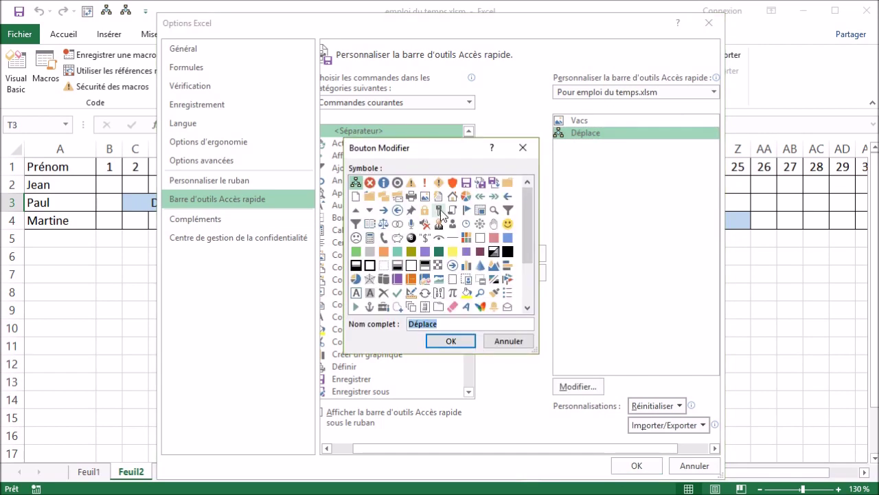
left_click(440, 212)
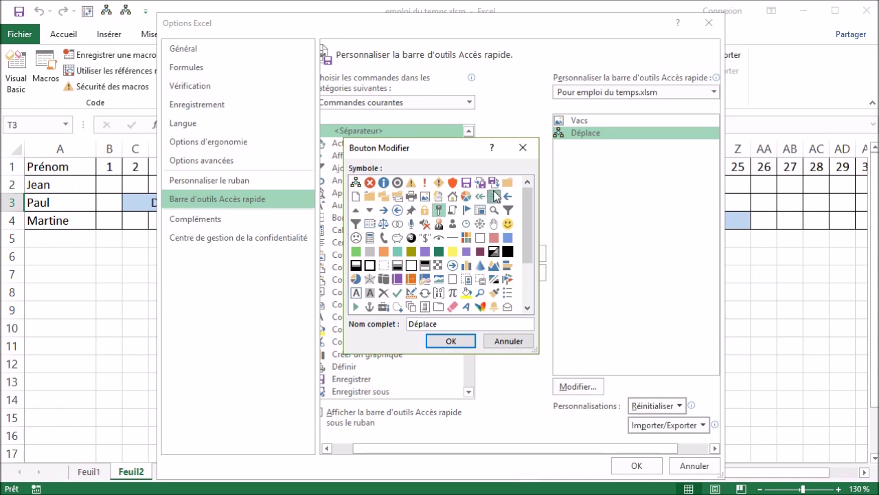
left_click(494, 195)
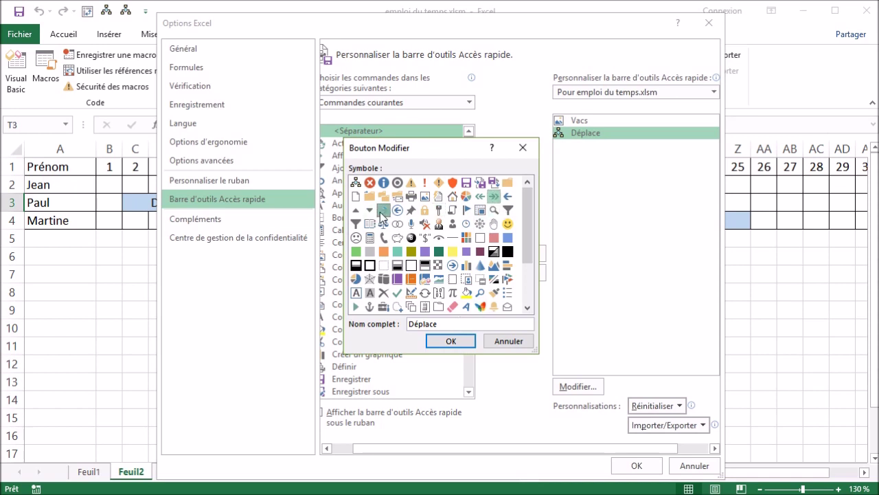
left_click(450, 341)
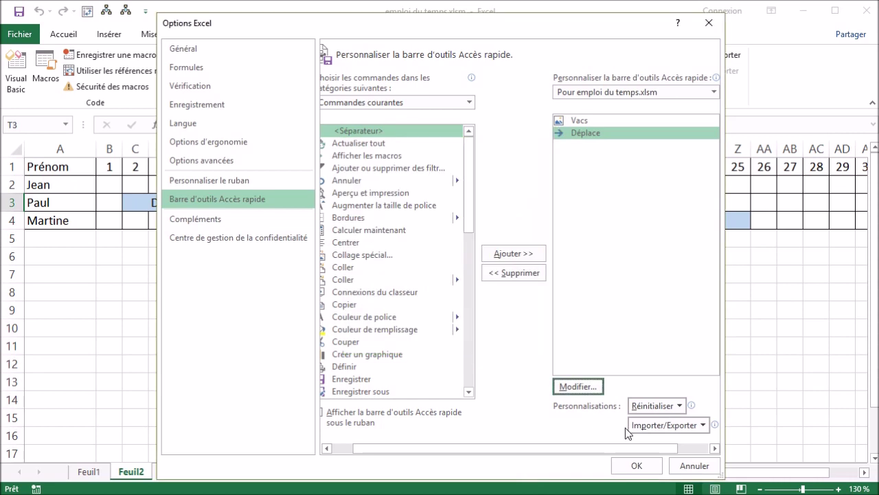
left_click(637, 465)
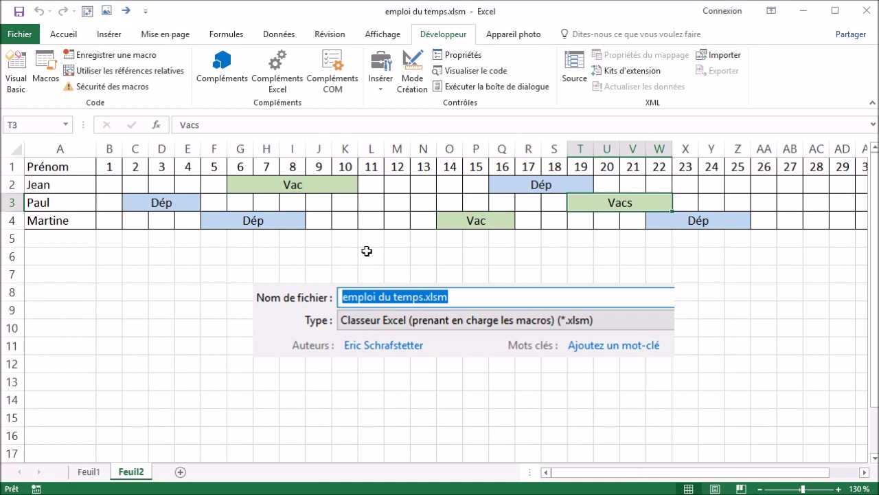
left_click_drag(375, 200, 429, 200)
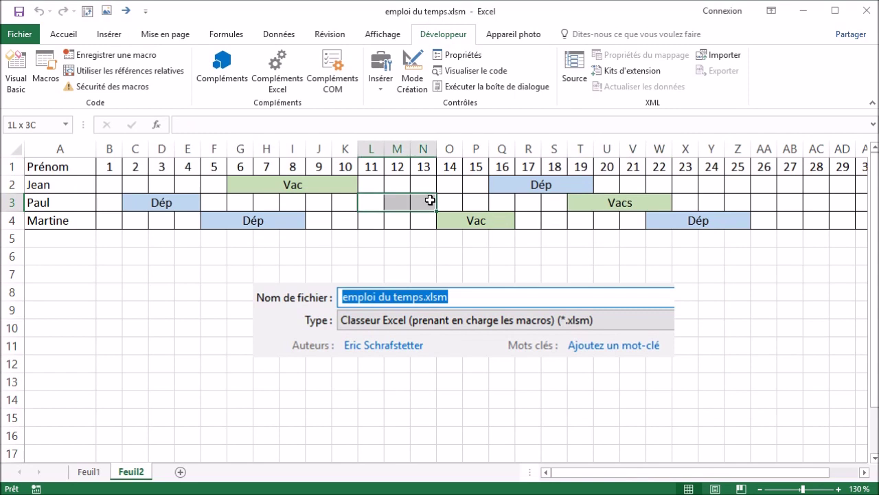
- Mark Paul's days 11–13 as Dép and Jean's days 23–27 as Vacs, then select Martine's F4:I4 block
left_click(126, 10)
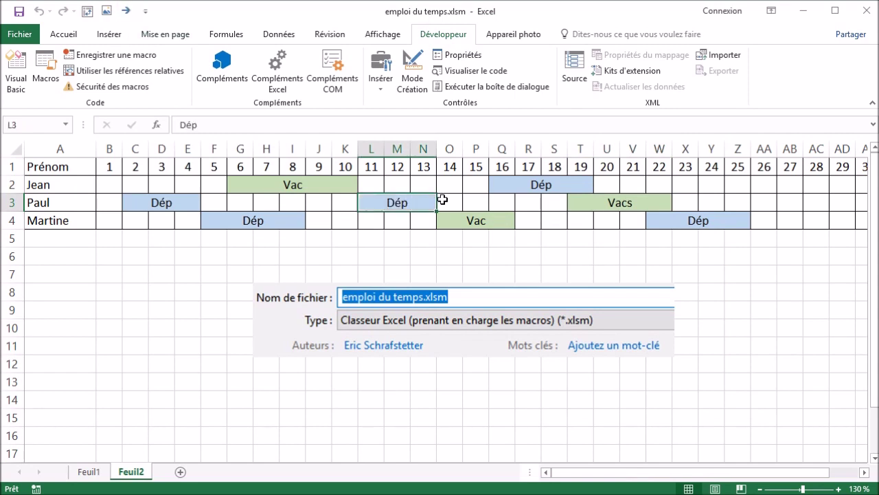
left_click_drag(687, 184, 788, 184)
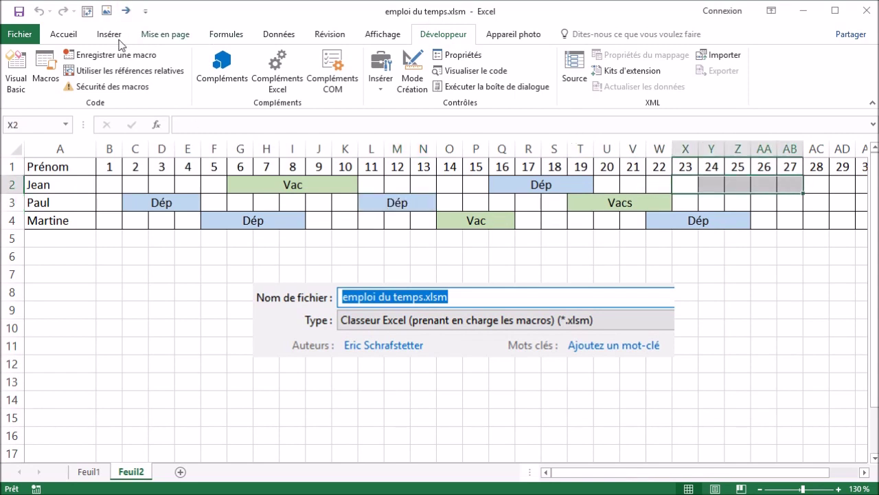
left_click(106, 11)
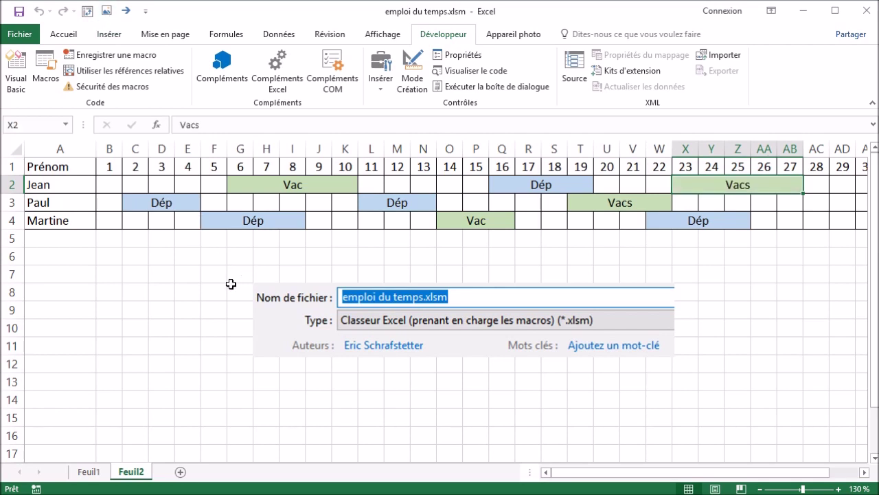
left_click(259, 220)
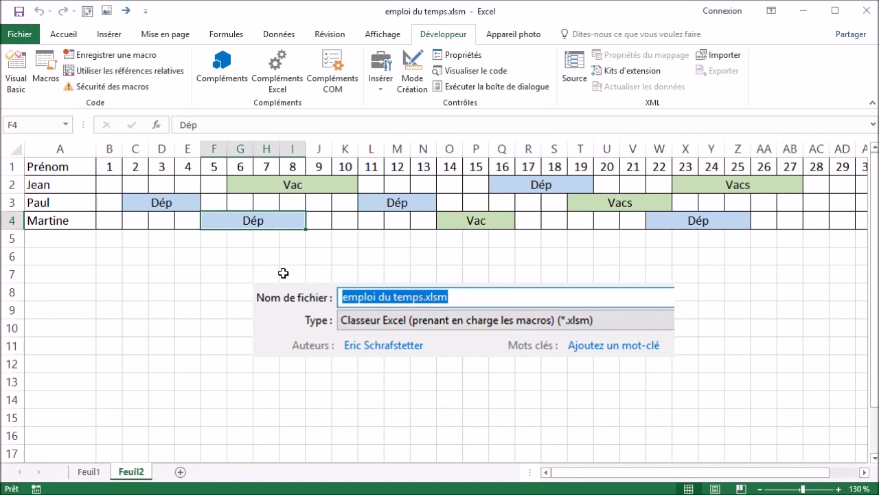
- Start recording a new macro named effacer
left_click(117, 55)
type("effacer")
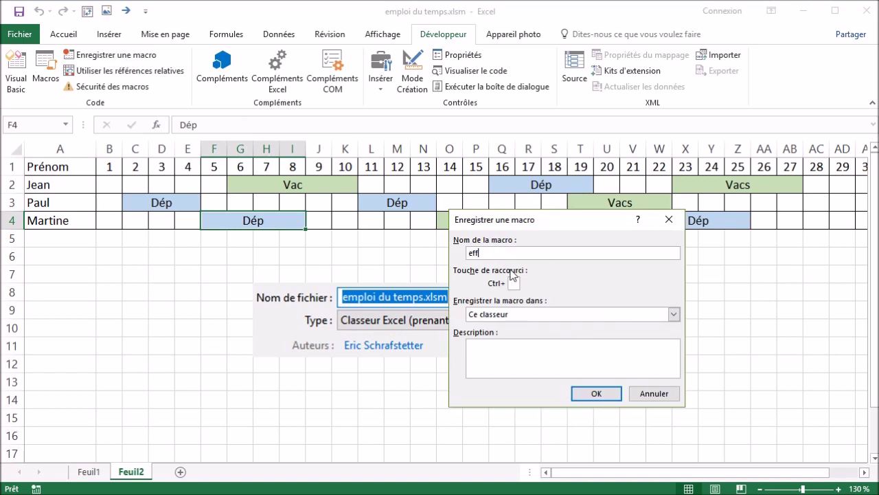
left_click(596, 393)
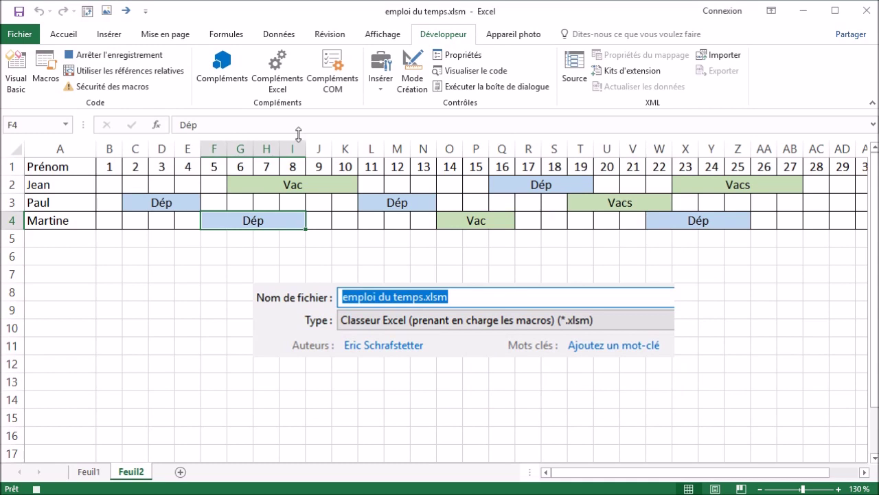
- Unmerge F4:I4, remove its fill and Dép text, and restore all borders
left_click(58, 36)
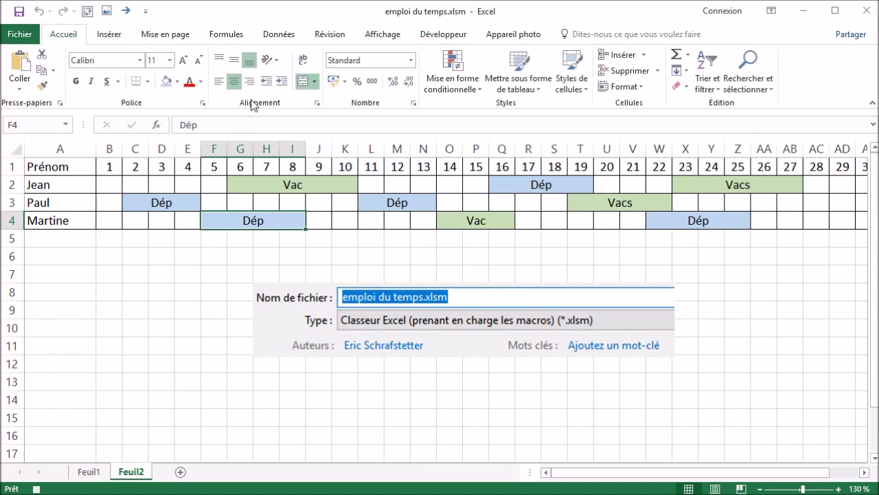
left_click(303, 81)
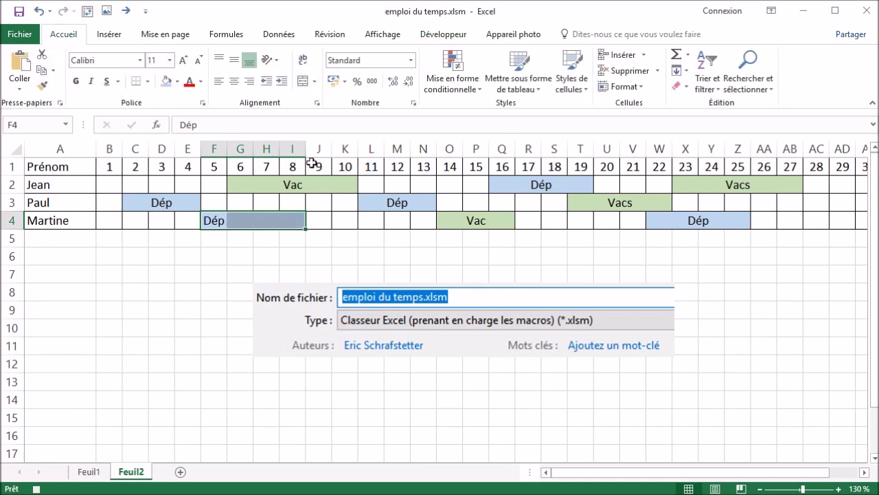
left_click(178, 83)
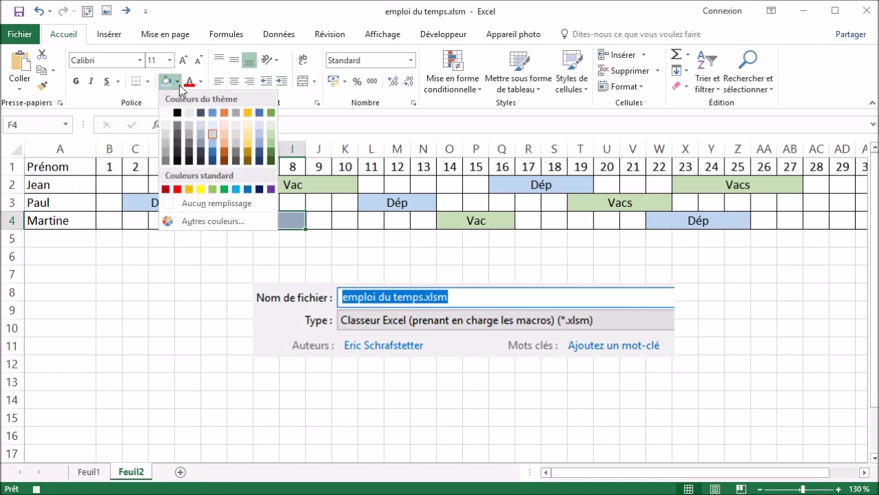
left_click(226, 204)
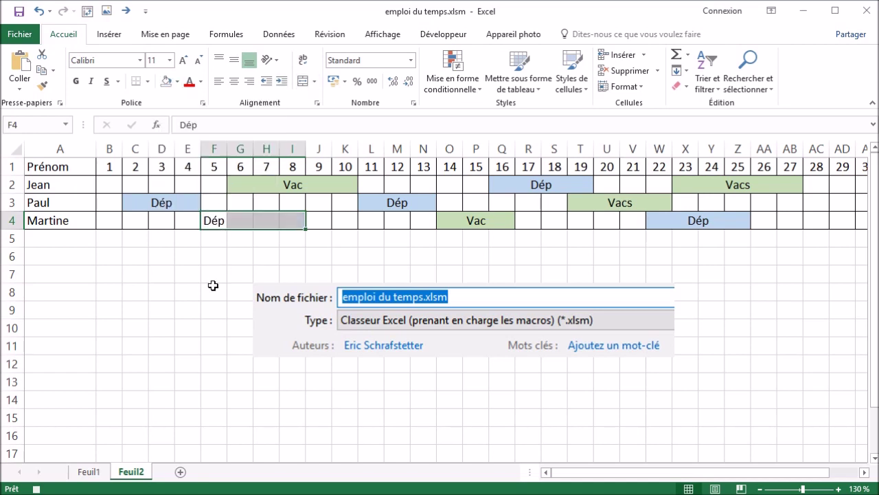
key("Delete")
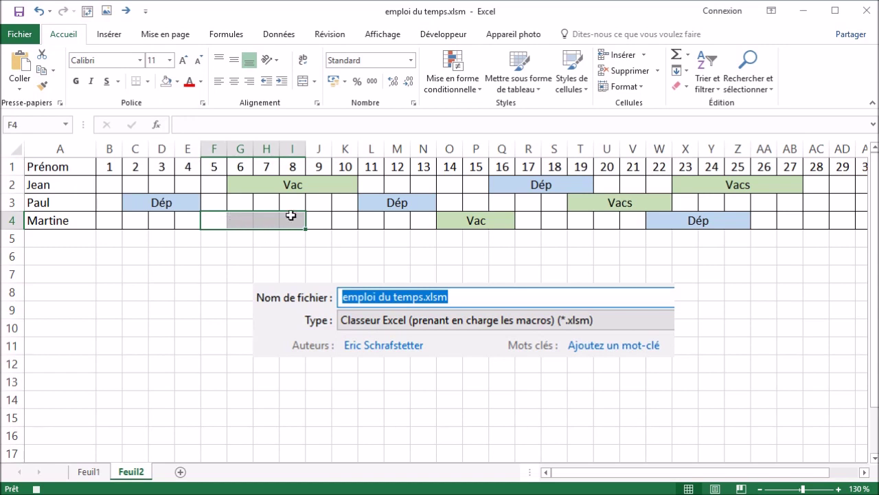
left_click(148, 81)
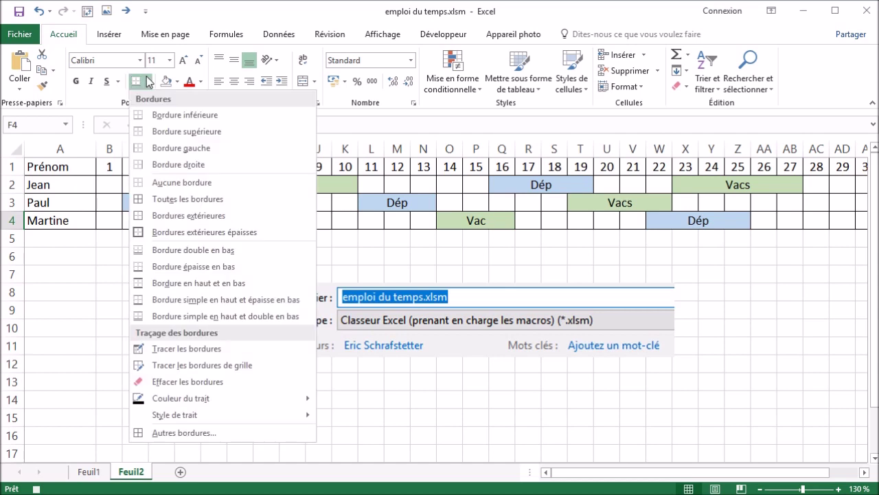
left_click(202, 199)
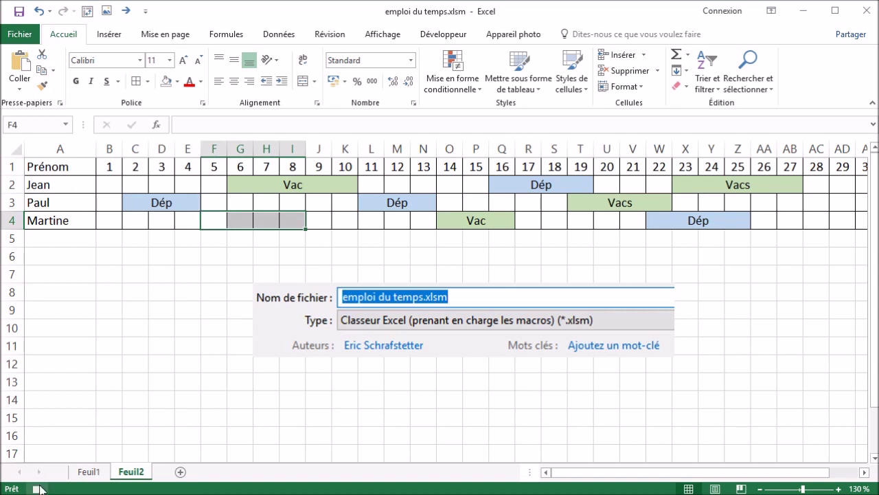
left_click(443, 34)
- Open effacer's code in the VBA editor, review its Selection.ClearContents line, and return to Excel
left_click(45, 69)
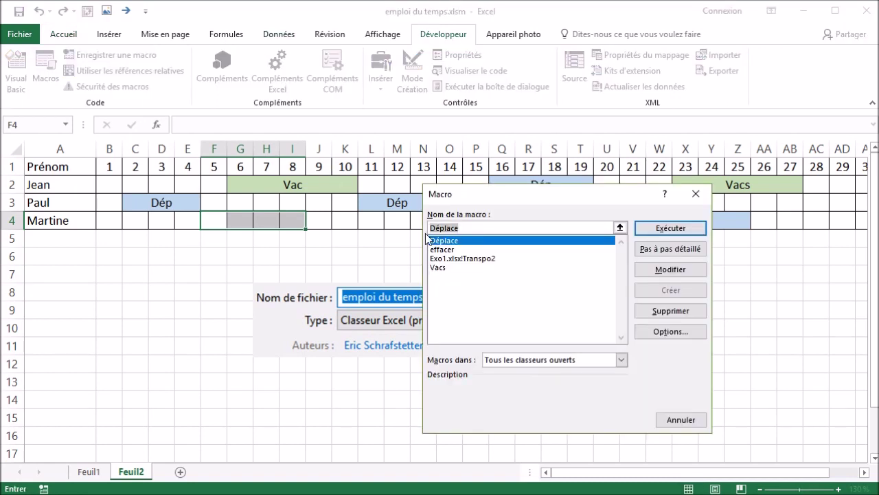
left_click(459, 249)
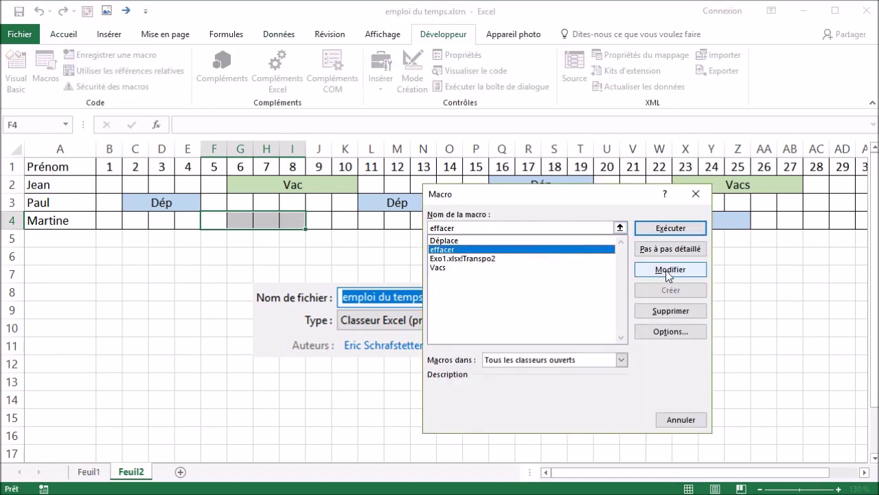
left_click(669, 270)
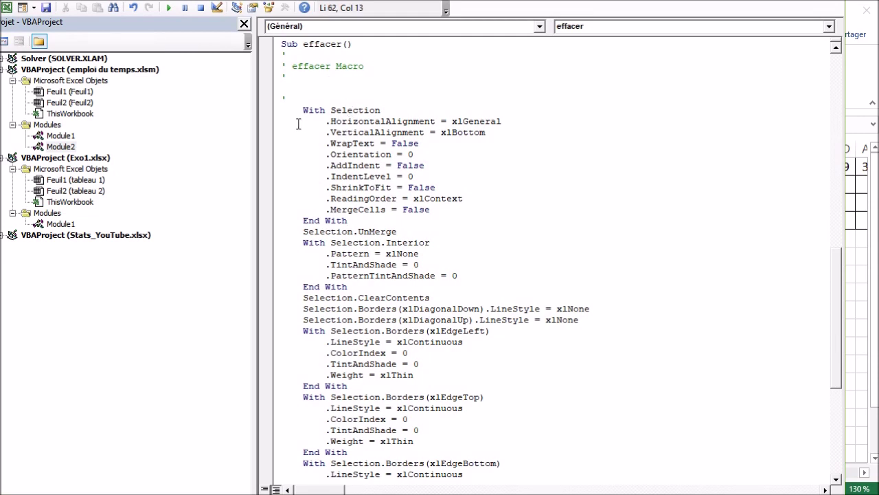
scroll(407, 291, "down", 2)
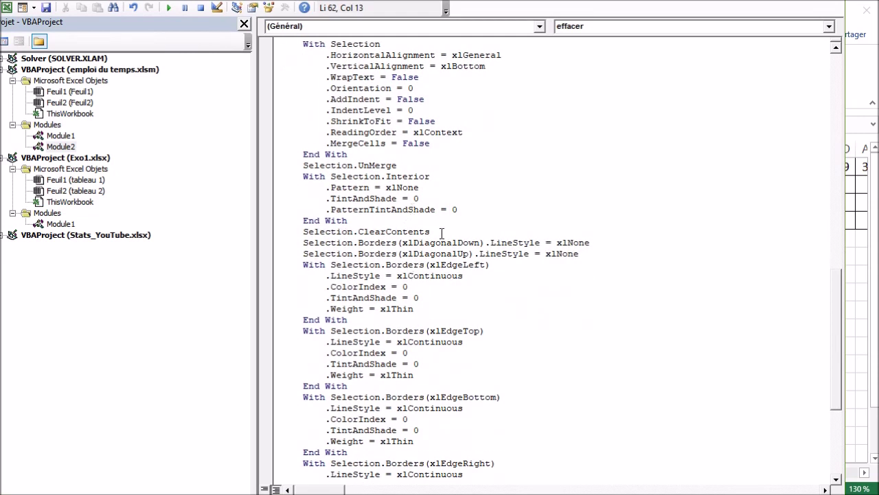
left_click_drag(441, 233, 309, 235)
scroll(439, 218, "down", 1)
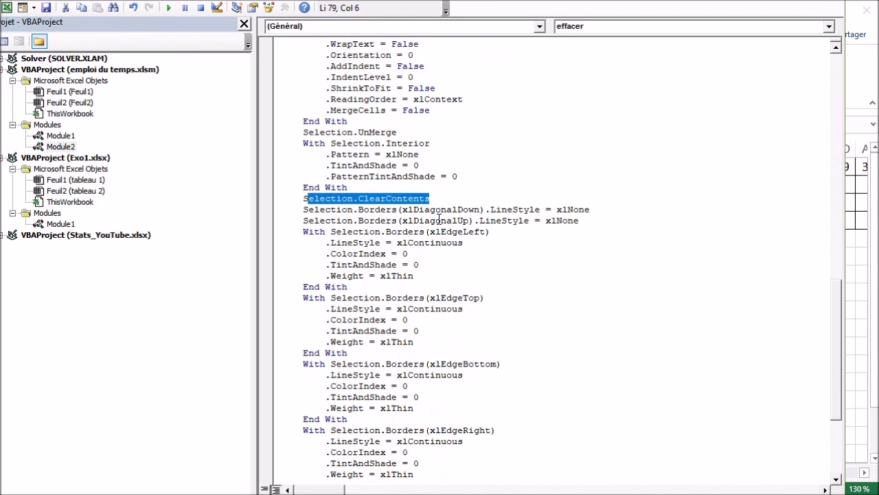
scroll(454, 226, "down", 2)
scroll(443, 221, "down", 2)
scroll(433, 221, "down", 1)
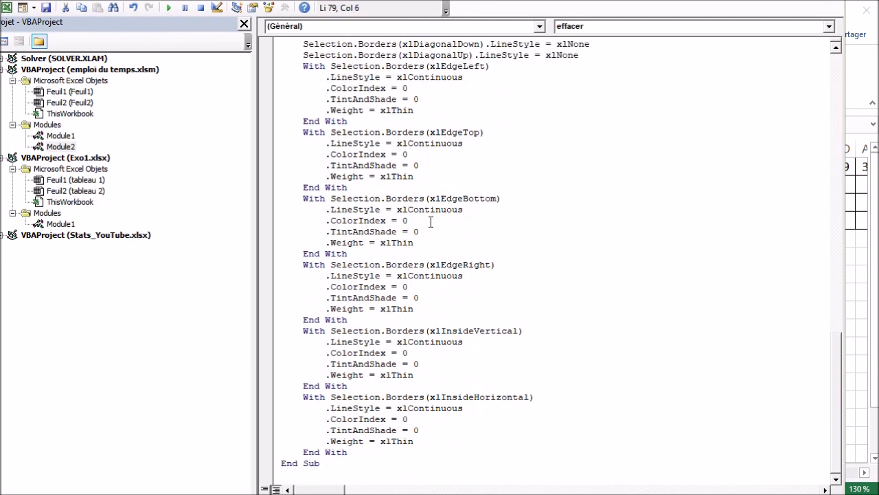
scroll(430, 222, "up", 5)
scroll(431, 223, "up", 7)
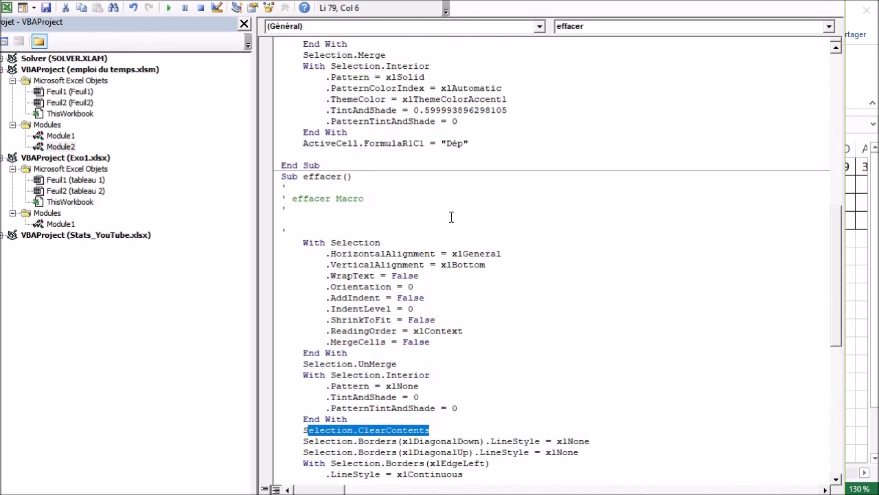
key("alt+F11")
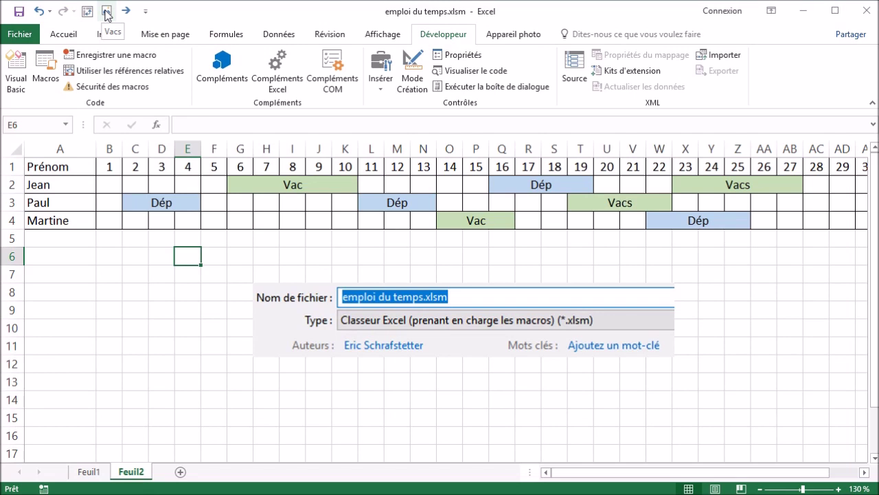
- Add the effacer macro with a red X icon to the toolbar for emploi du temps.xlsm only
right_click(106, 15)
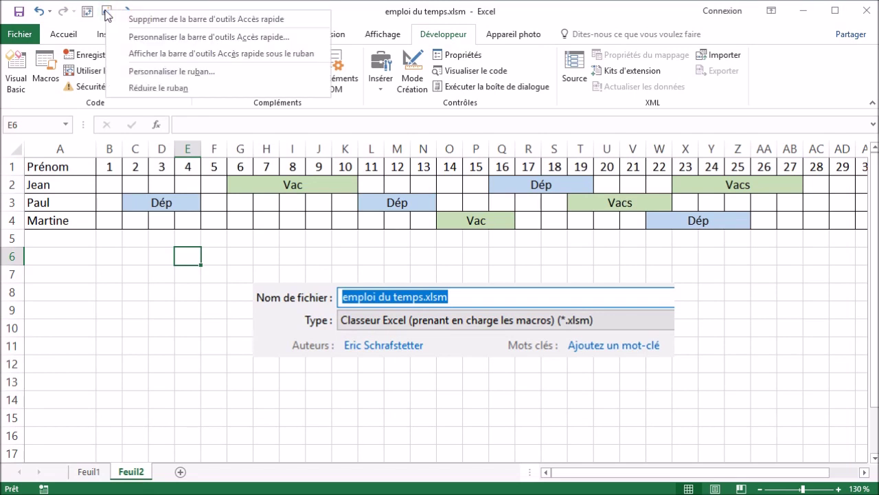
left_click(150, 42)
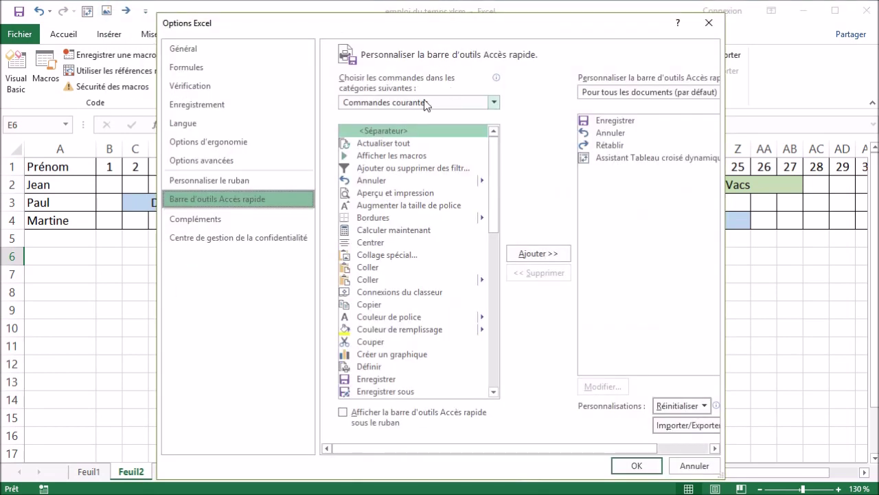
left_click(494, 103)
left_click(378, 156)
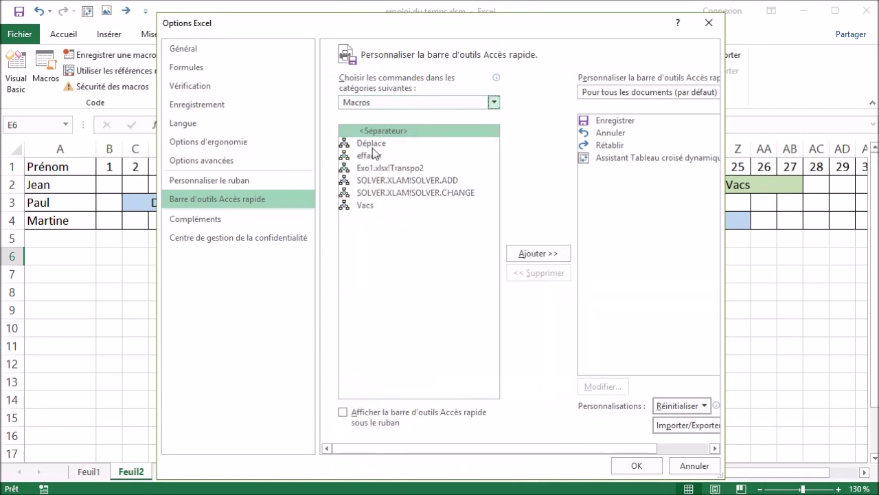
left_click(640, 89)
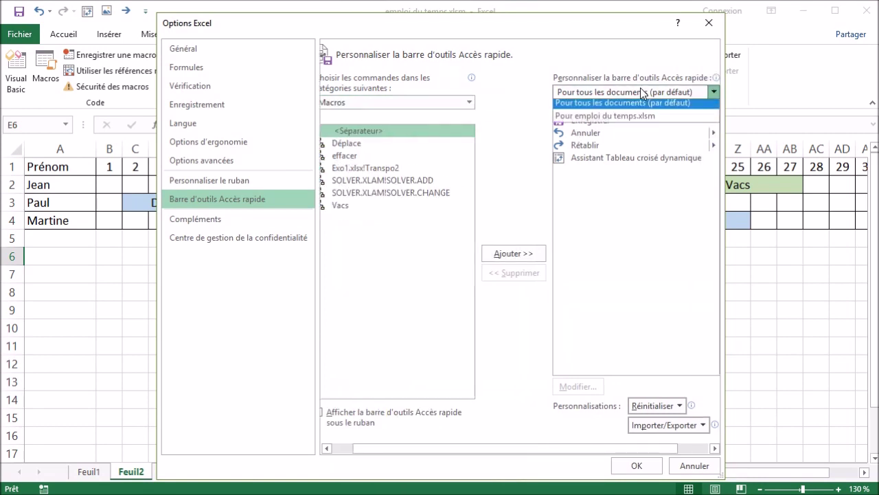
left_click(604, 118)
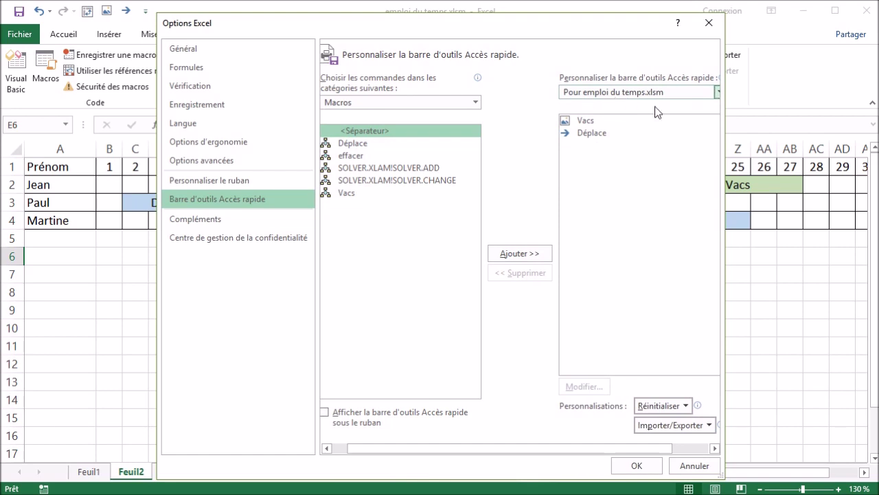
left_click(361, 158)
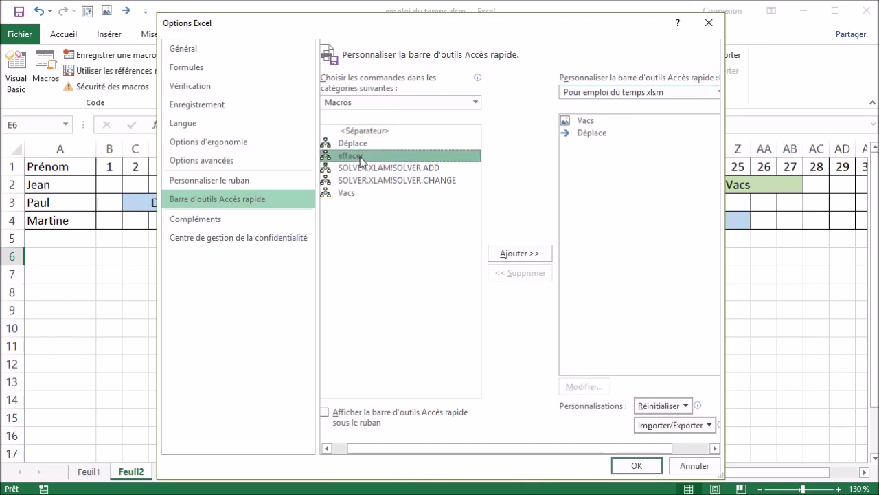
left_click(528, 253)
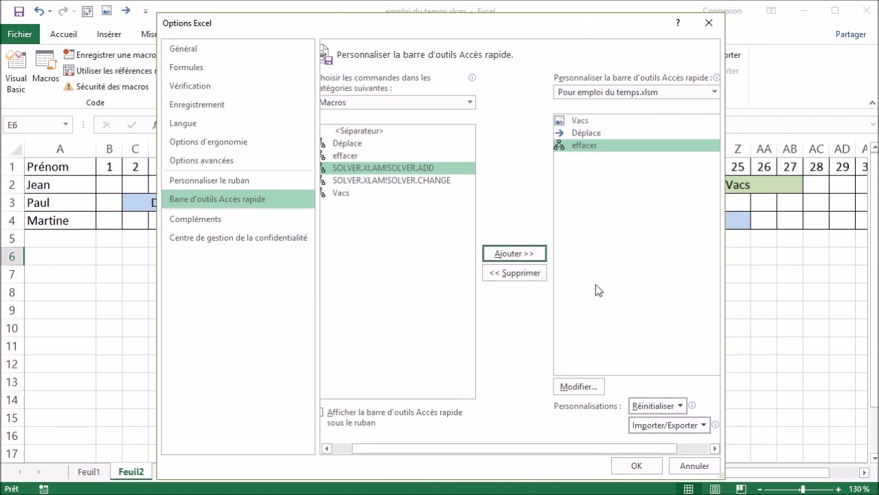
left_click(591, 385)
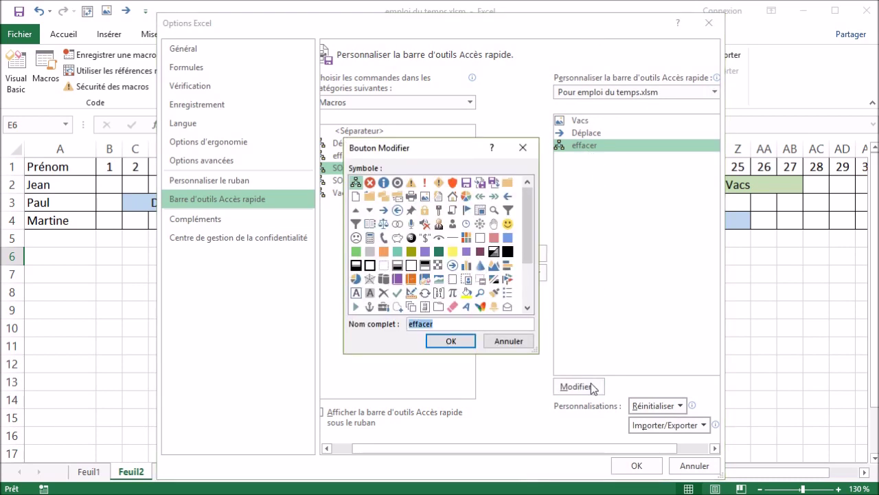
left_click(370, 182)
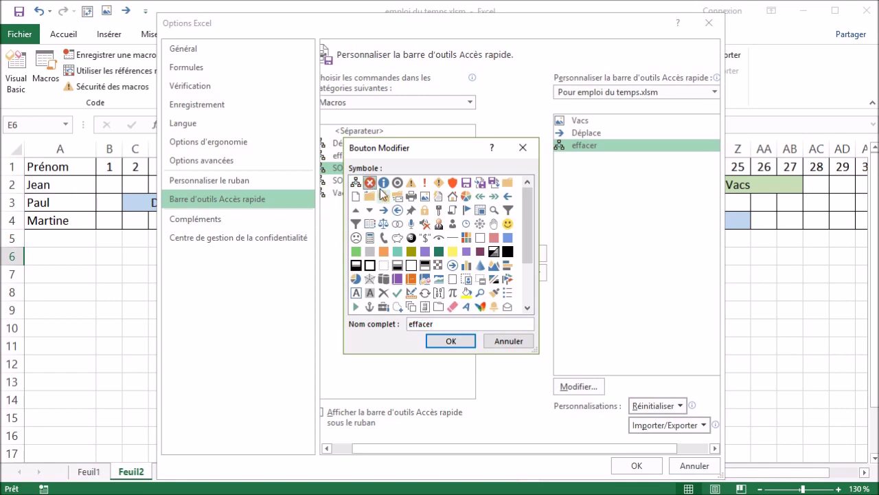
left_click(452, 341)
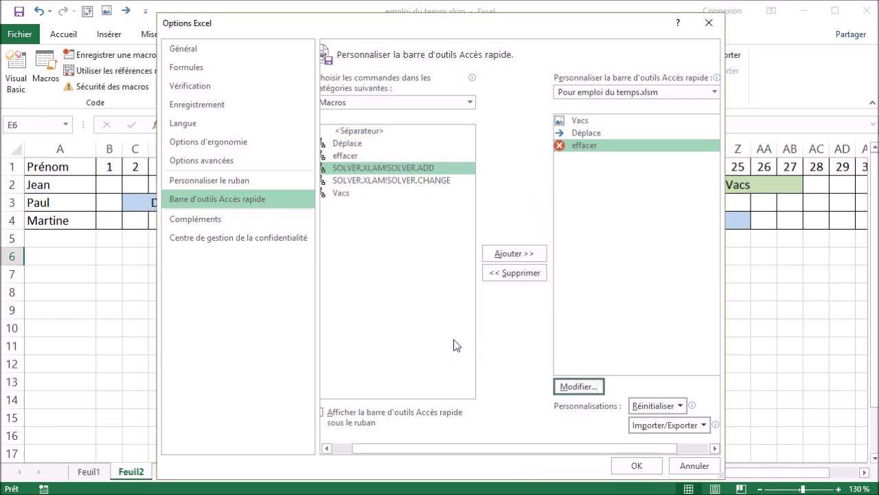
left_click(634, 466)
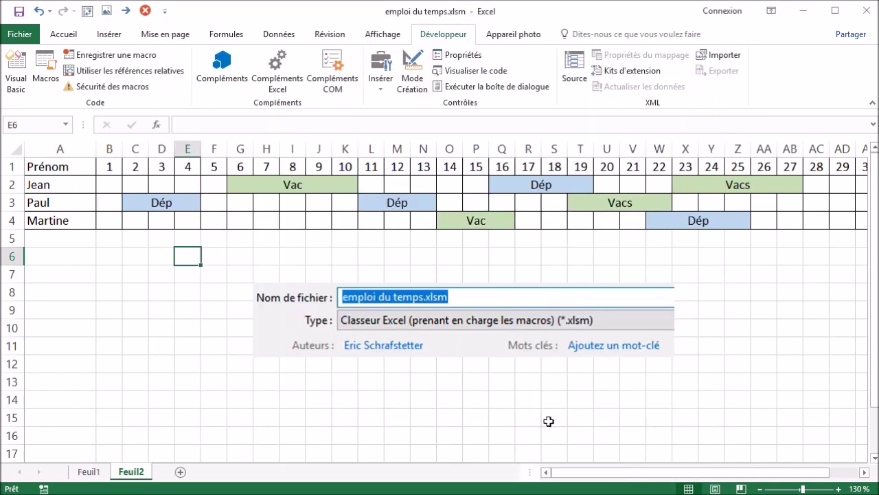
- Use effacer to clear the Vac block in G2:K2, rows 3–4, and the Q2:AB2 blocks
left_click(287, 191)
left_click(143, 13)
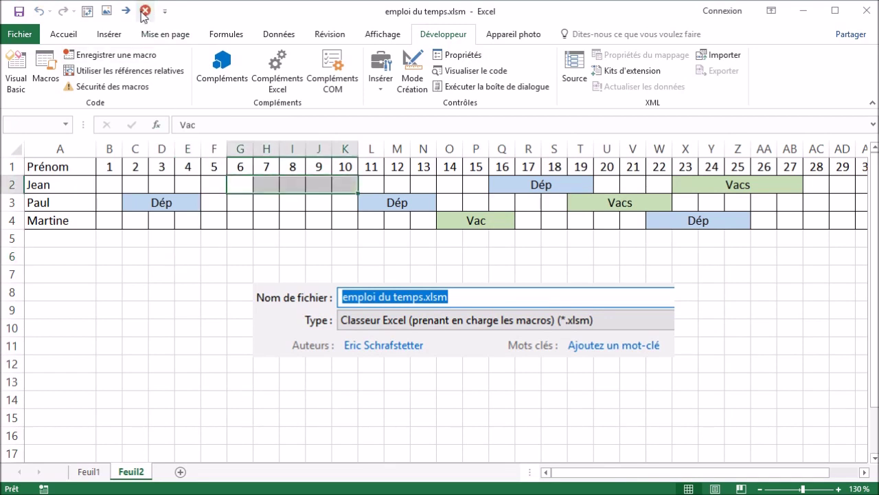
left_click(240, 222)
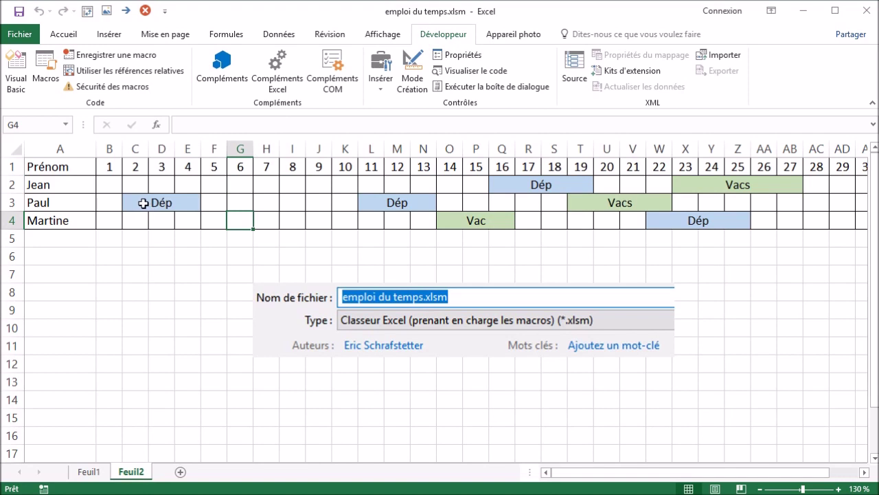
mouse_move(134, 202)
left_mouse_down()
mouse_move(641, 206)
mouse_move(738, 220)
left_mouse_up()
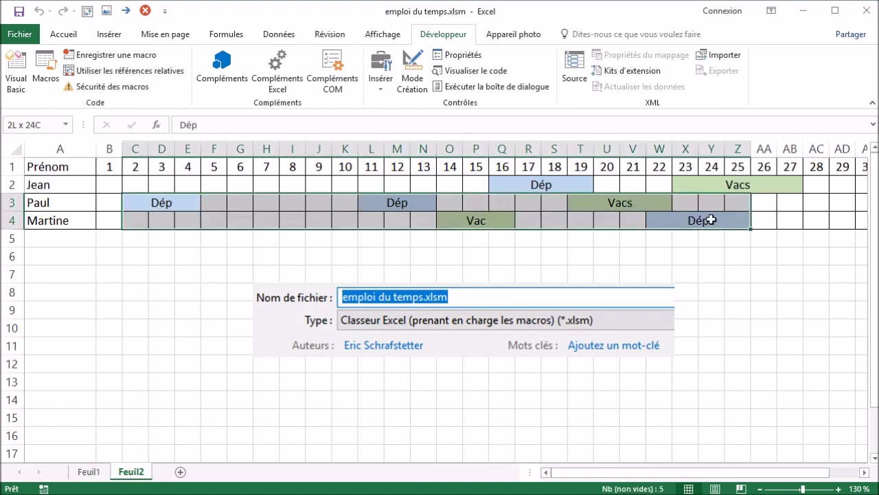
left_click(145, 11)
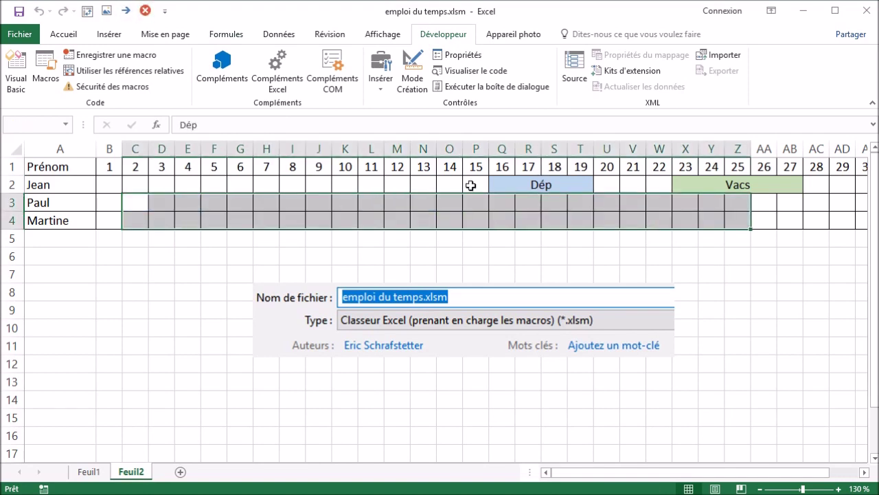
left_click_drag(488, 184, 783, 186)
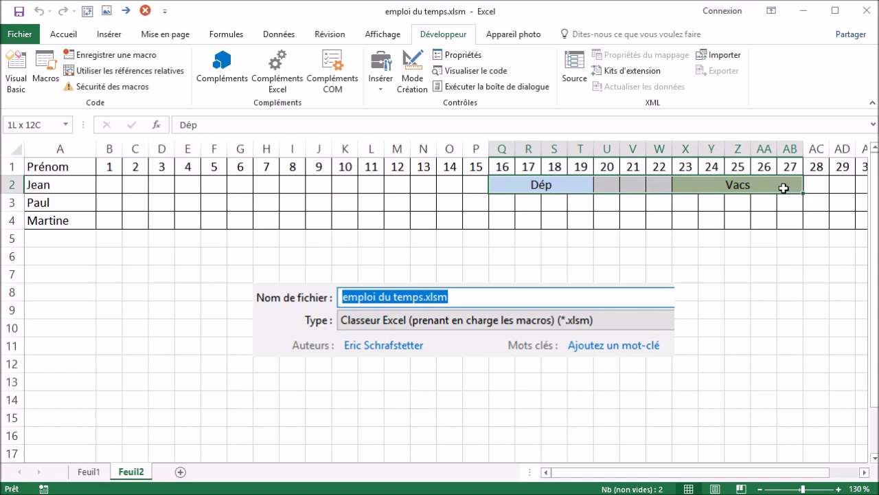
left_click(145, 11)
- Mark C2:H2 as Vacs and K3:O3 and E4:H4 as Dép, then select E7
left_click_drag(130, 187, 250, 180)
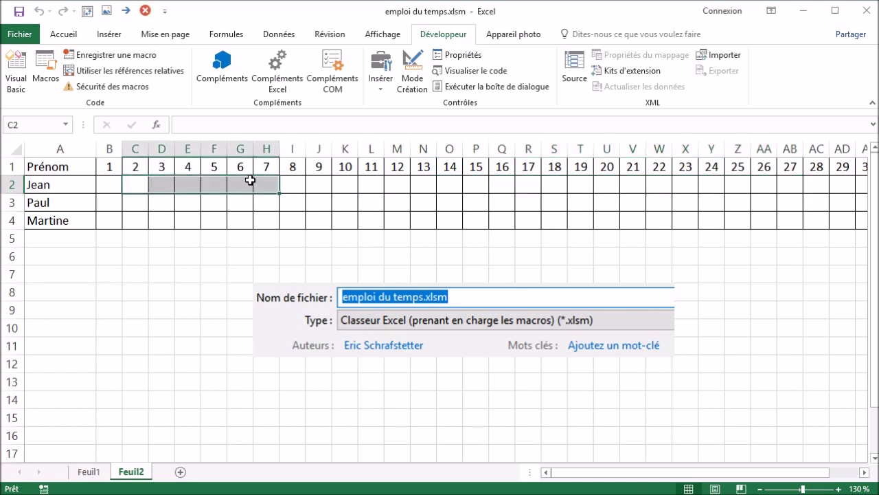
left_click(126, 11)
left_click_drag(336, 202, 450, 203)
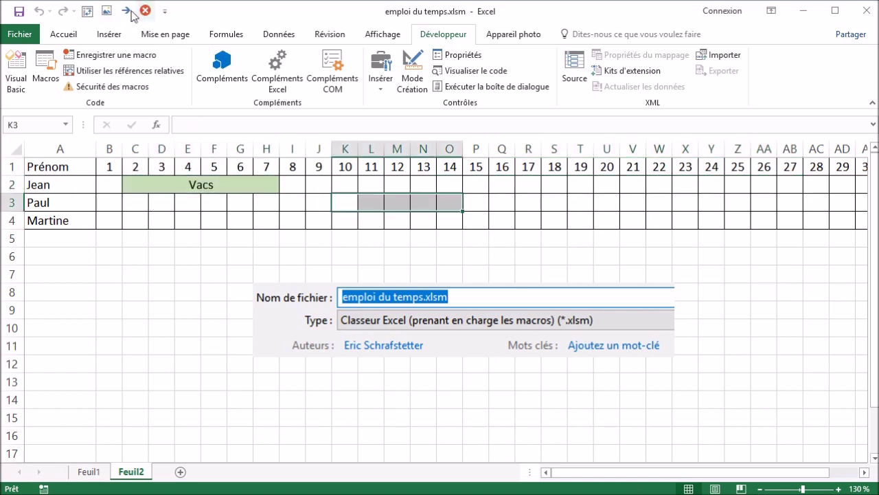
left_click(126, 11)
left_click_drag(184, 218, 275, 220)
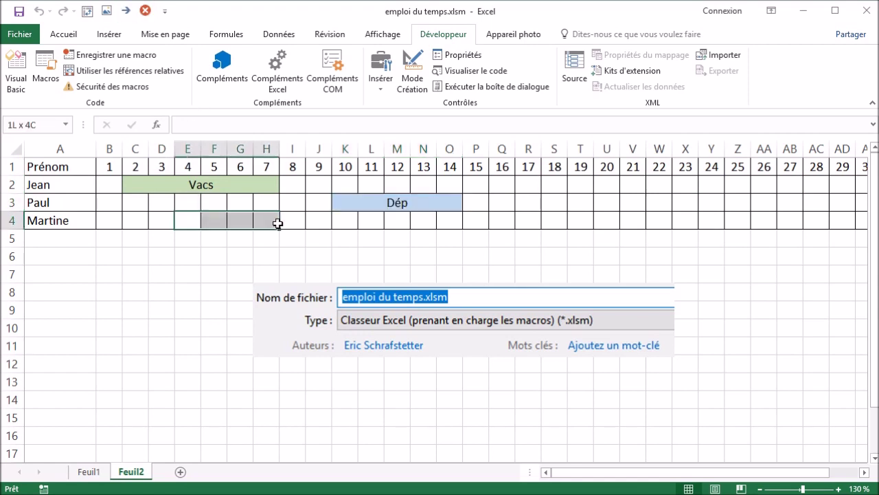
left_click(125, 11)
left_click(193, 273)
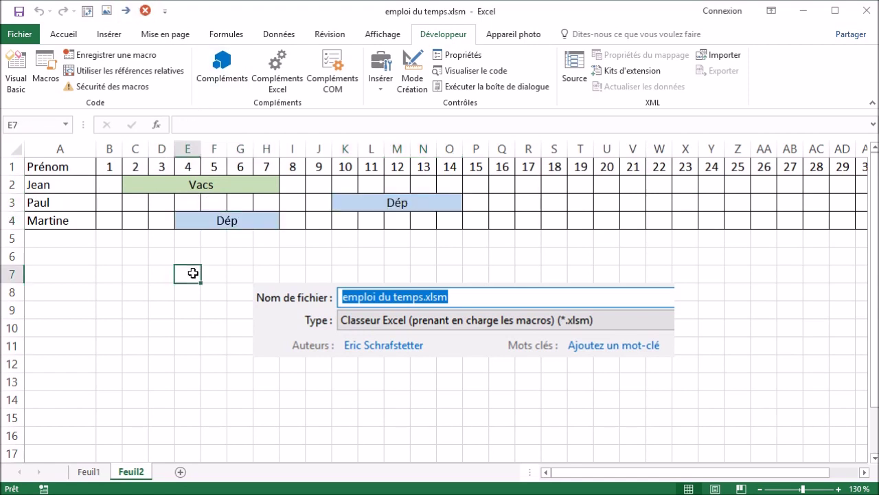